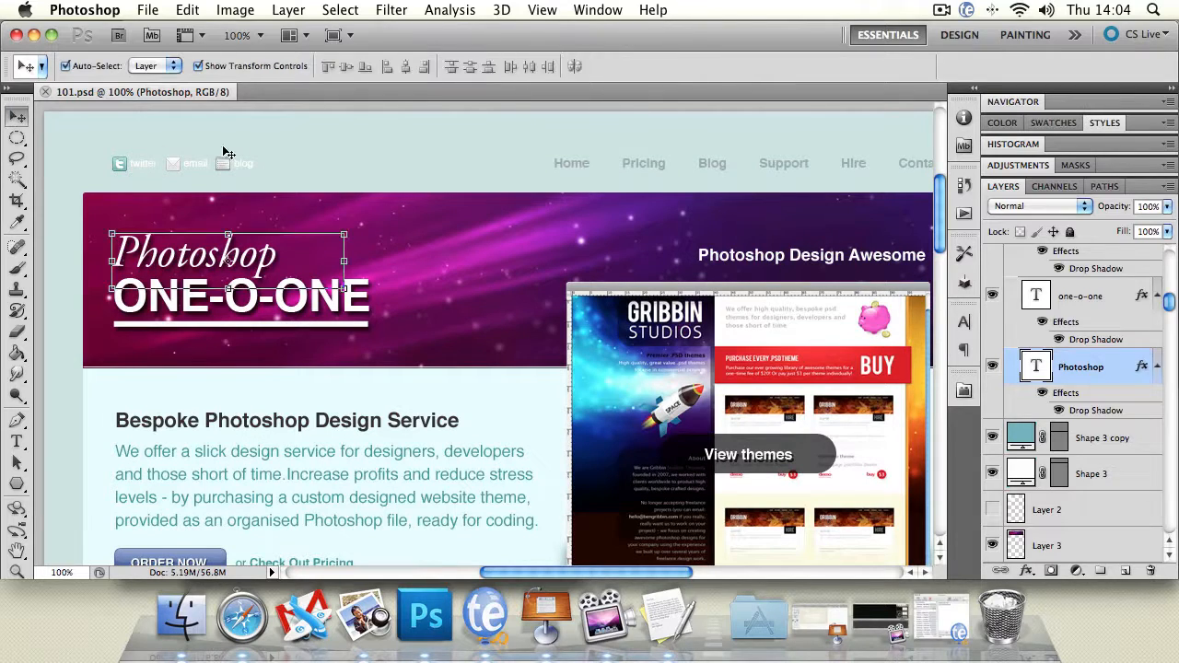
# Step: Create a new layer named "layer 01" directly above Layer 0 copy
pyautogui.click(235, 146)
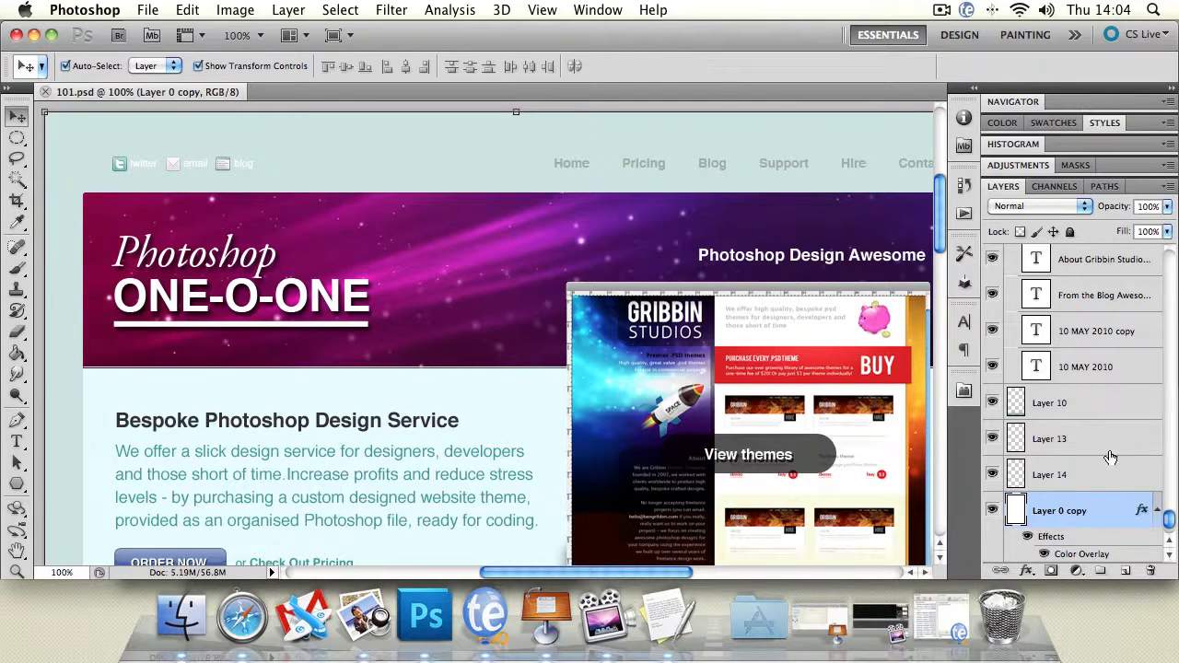
pyautogui.scroll(-2, 1115, 461)
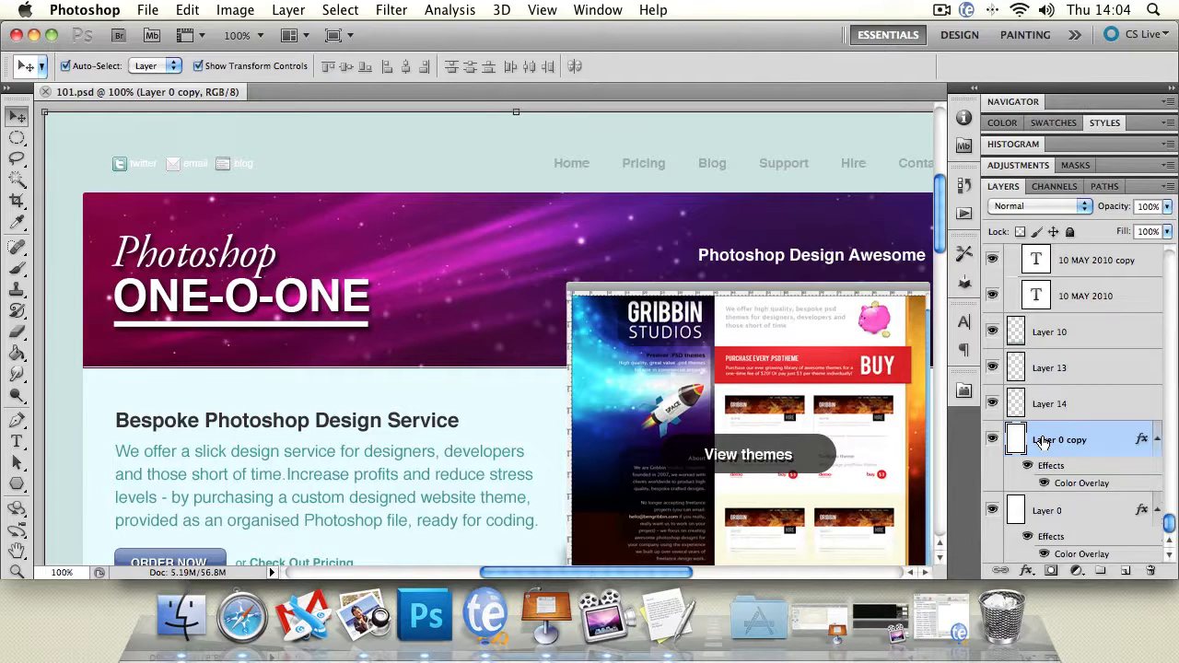
pyautogui.press('shift+super+n')
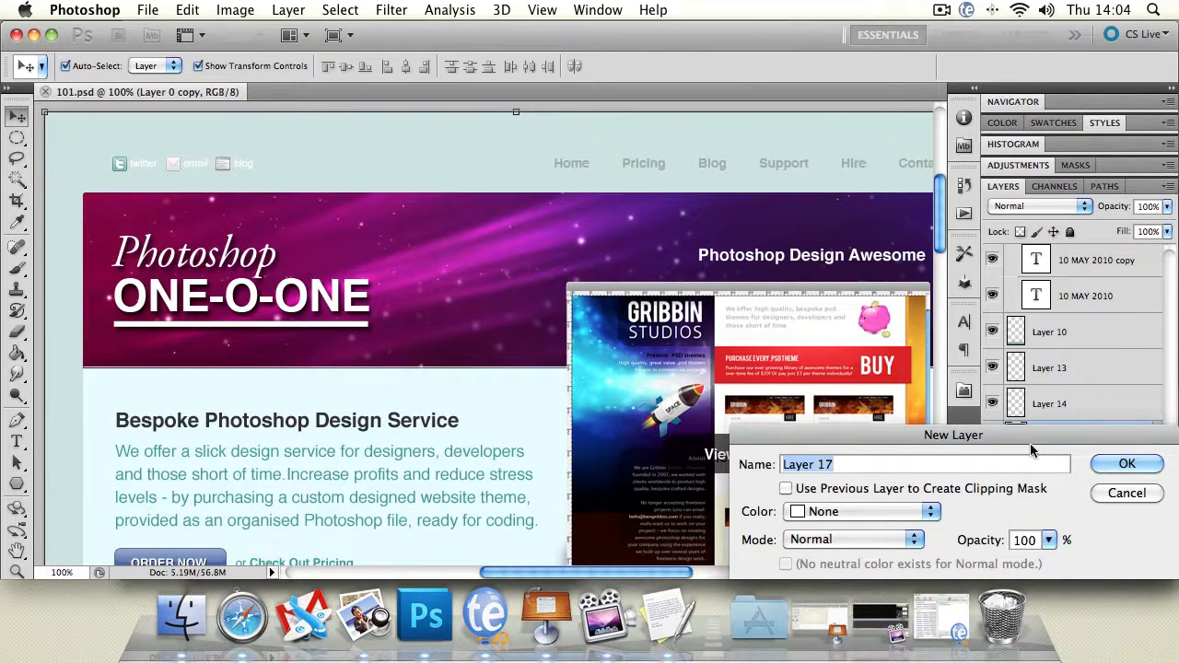
pyautogui.moveTo(917, 435); pyautogui.dragTo(472, 207)
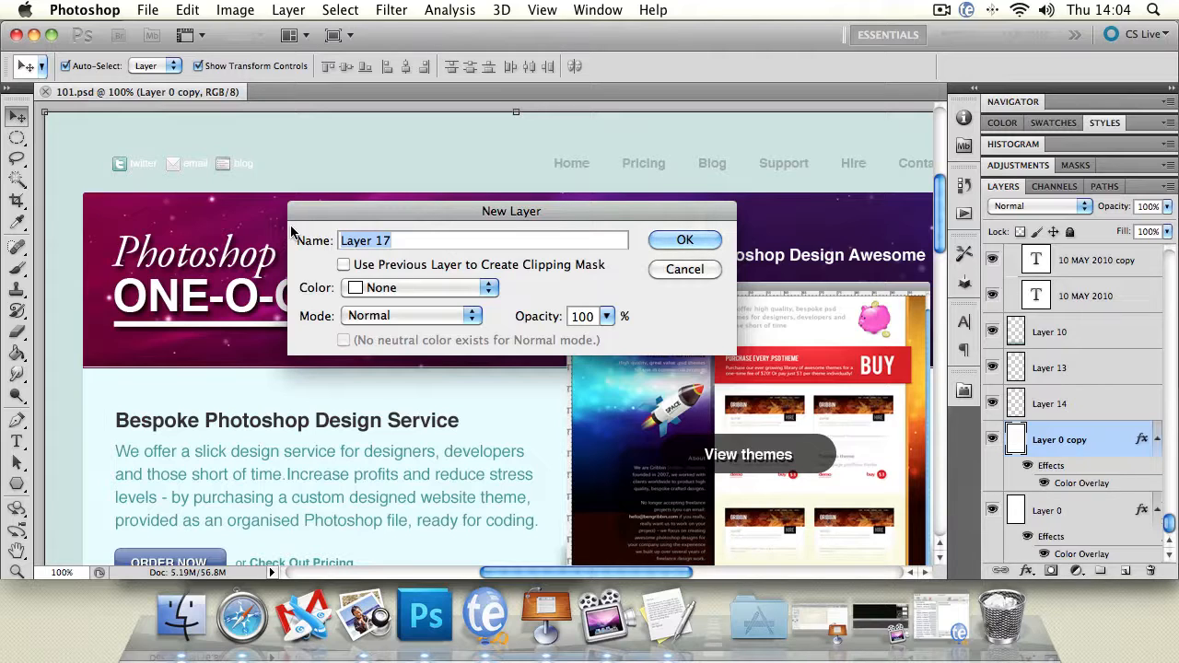
pyautogui.write('l')
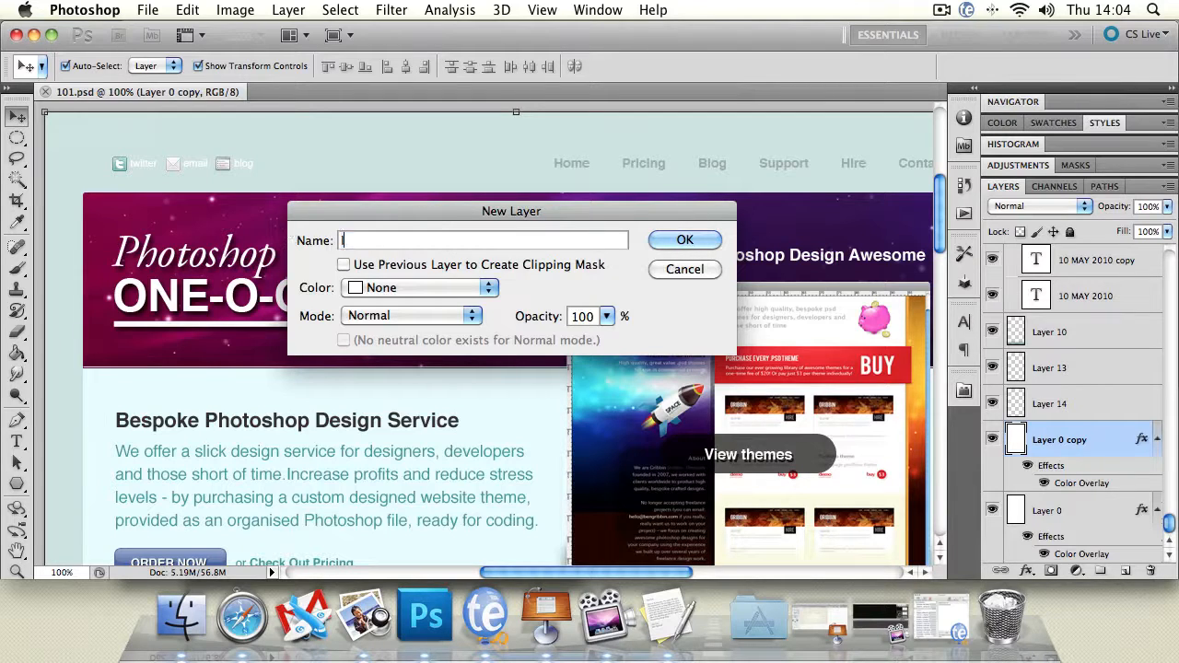
pyautogui.write('ayer 02')
pyautogui.press('BackSpace')
pyautogui.write('1')
pyautogui.press('Return')
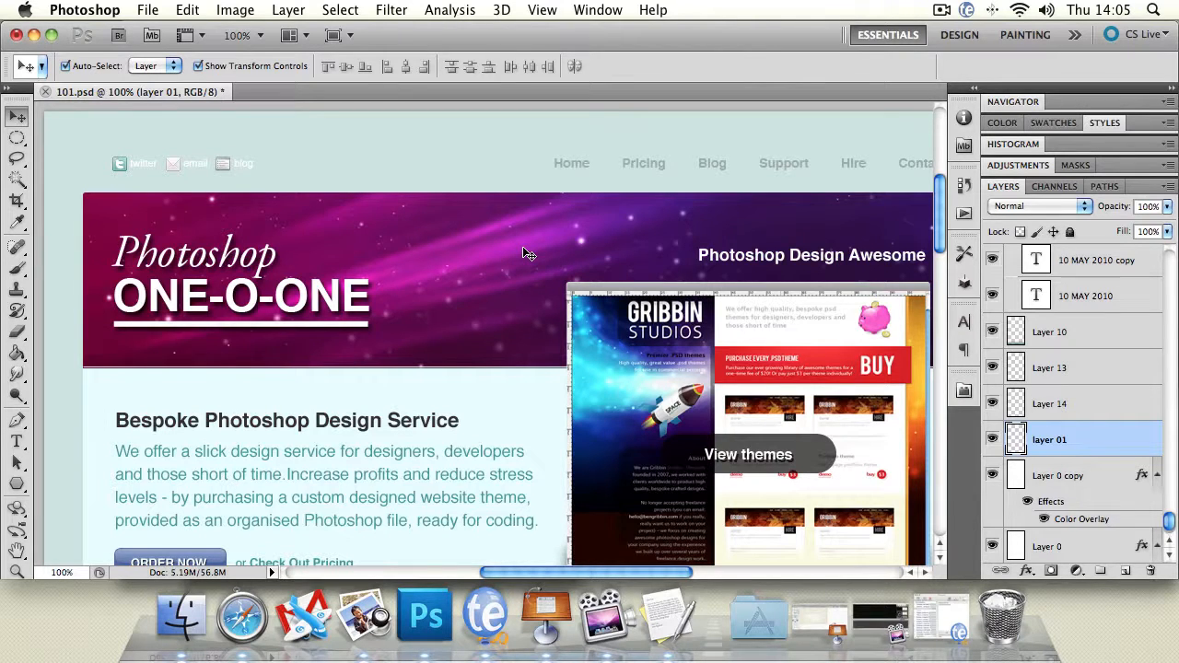
# Step: Select the page background, purple banner, theme screenshot and its grey top bar on the canvas to examine their layers
pyautogui.click(440, 159)
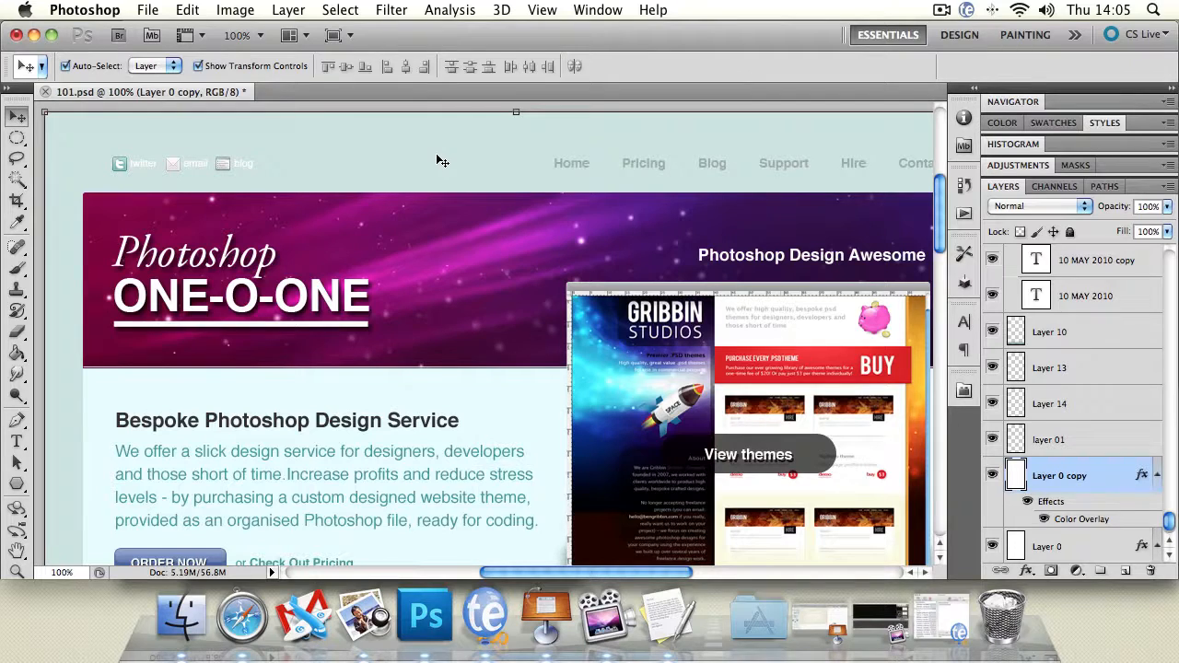
pyautogui.click(417, 210)
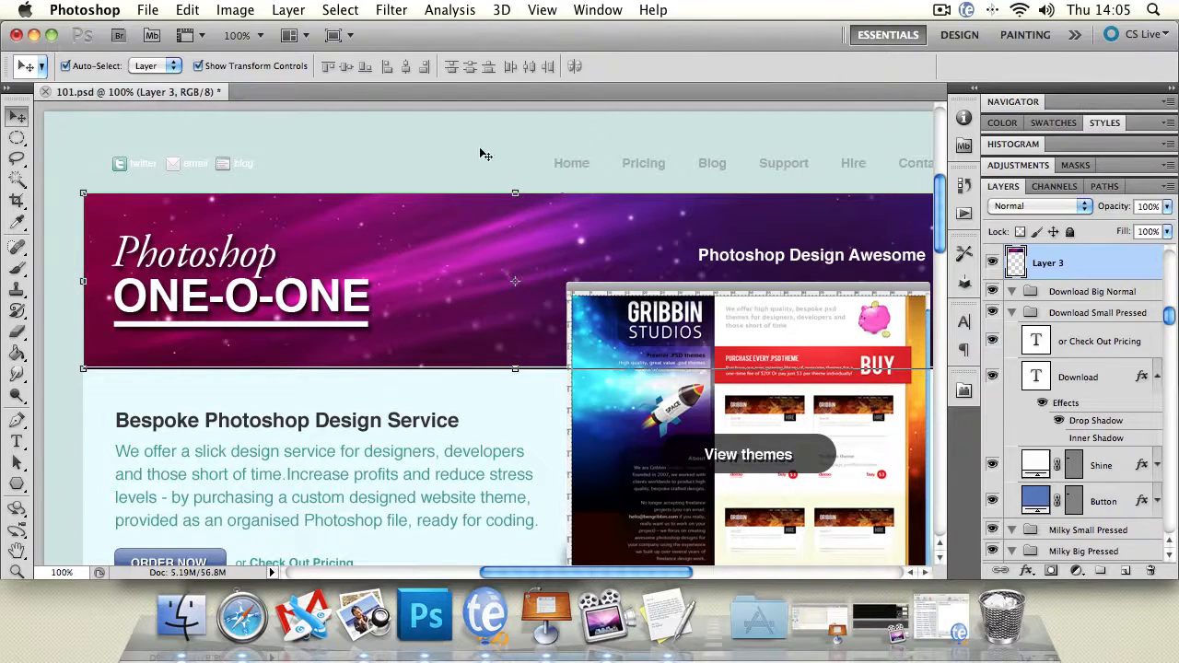
pyautogui.click(656, 318)
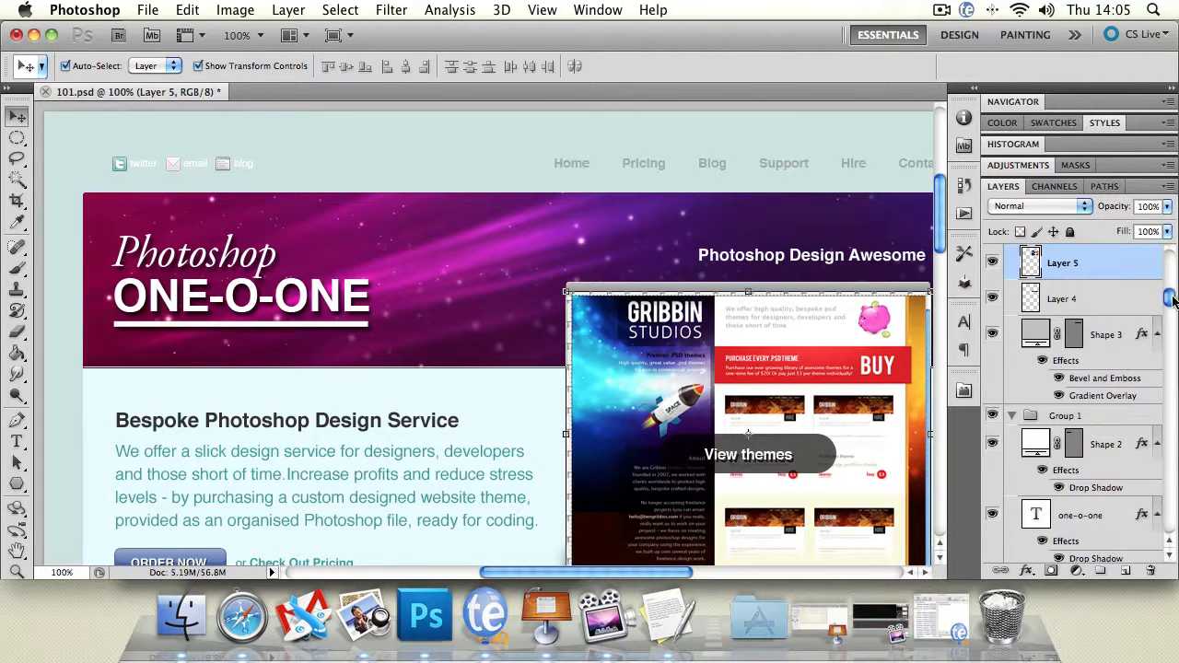
pyautogui.click(553, 244)
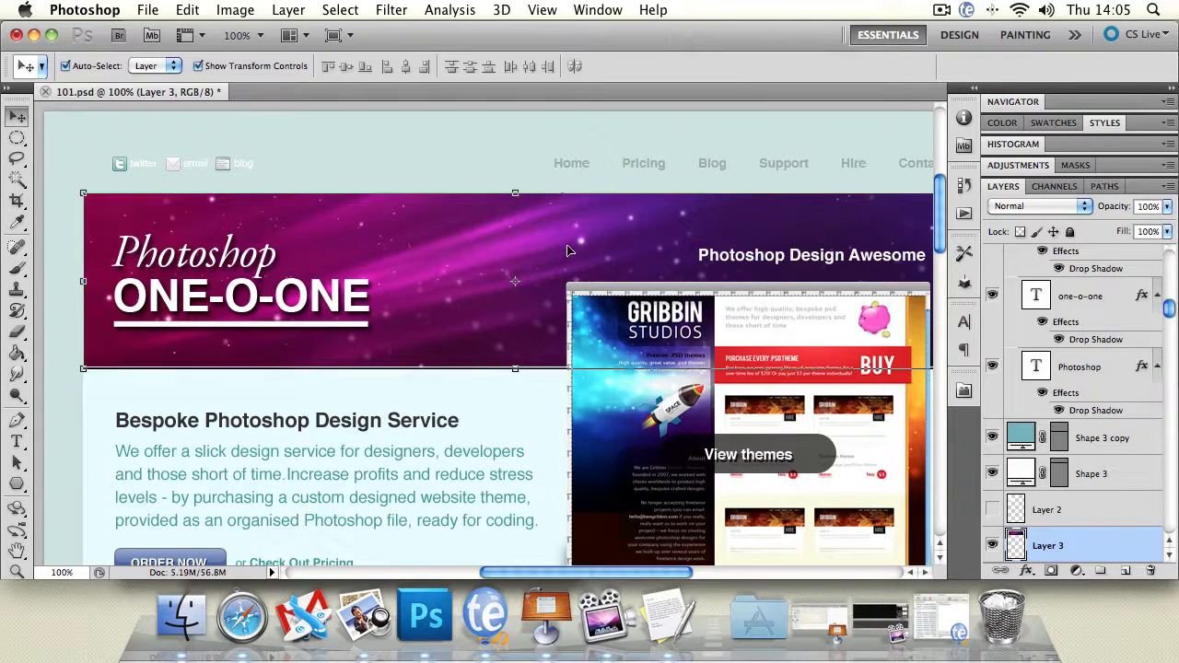
pyautogui.click(622, 293)
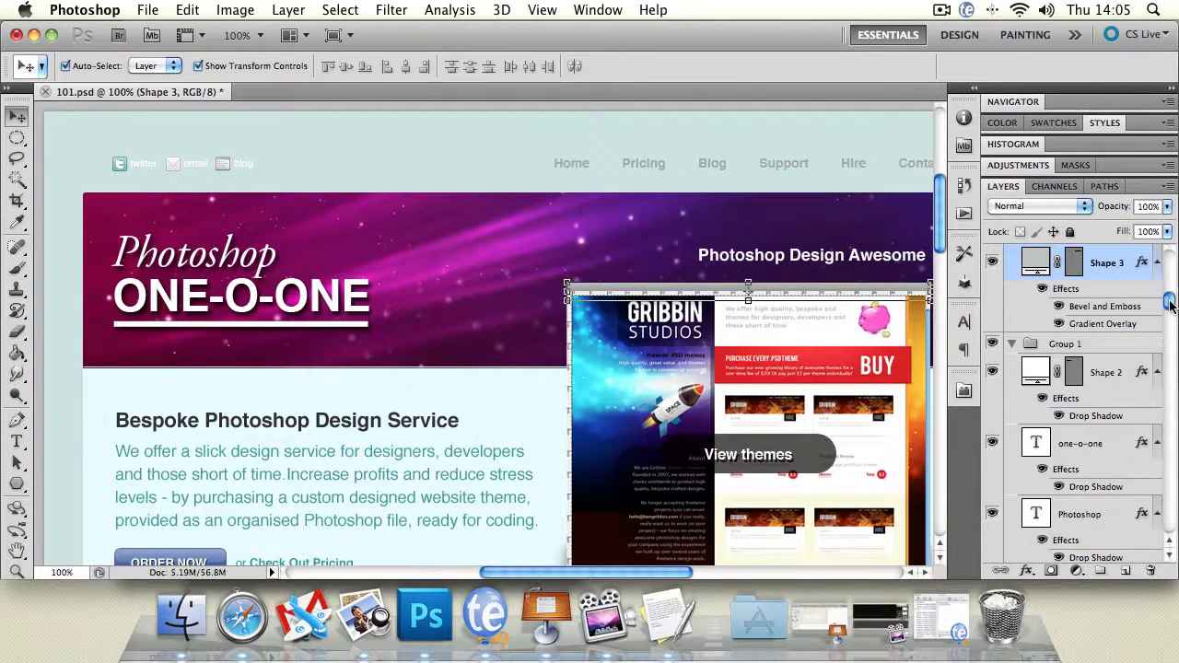
# Step: Collapse Group 2 and, with auto-select set to Group, move it slightly up and to the left
pyautogui.moveTo(1170, 307); pyautogui.dragTo(1171, 297)
pyautogui.click(1016, 317)
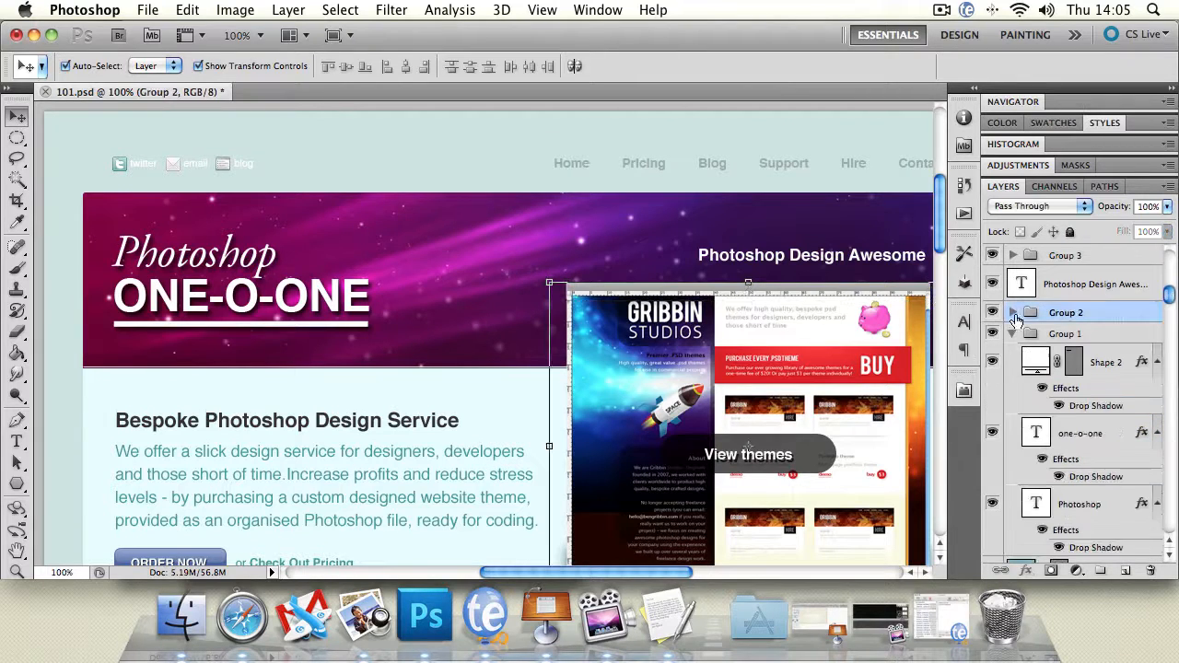
pyautogui.click(146, 65)
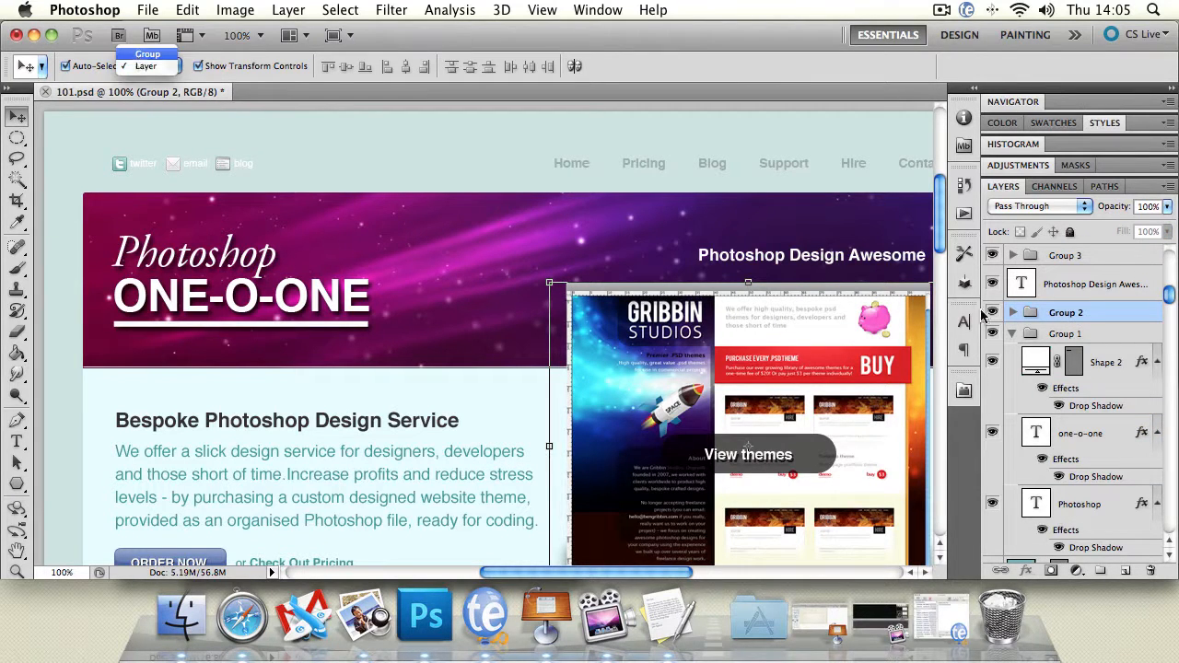
pyautogui.click(148, 55)
pyautogui.moveTo(720, 362)
pyautogui.mouseDown()
pyautogui.moveTo(682, 380)
pyautogui.moveTo(728, 377)
pyautogui.moveTo(693, 364)
pyautogui.moveTo(693, 311)
pyautogui.moveTo(589, 281)
pyautogui.moveTo(628, 402)
pyautogui.moveTo(756, 351)
pyautogui.moveTo(711, 382)
pyautogui.moveTo(721, 348)
pyautogui.moveTo(721, 362)
pyautogui.mouseUp()
pyautogui.moveTo(1169, 293); pyautogui.dragTo(1157, 258)
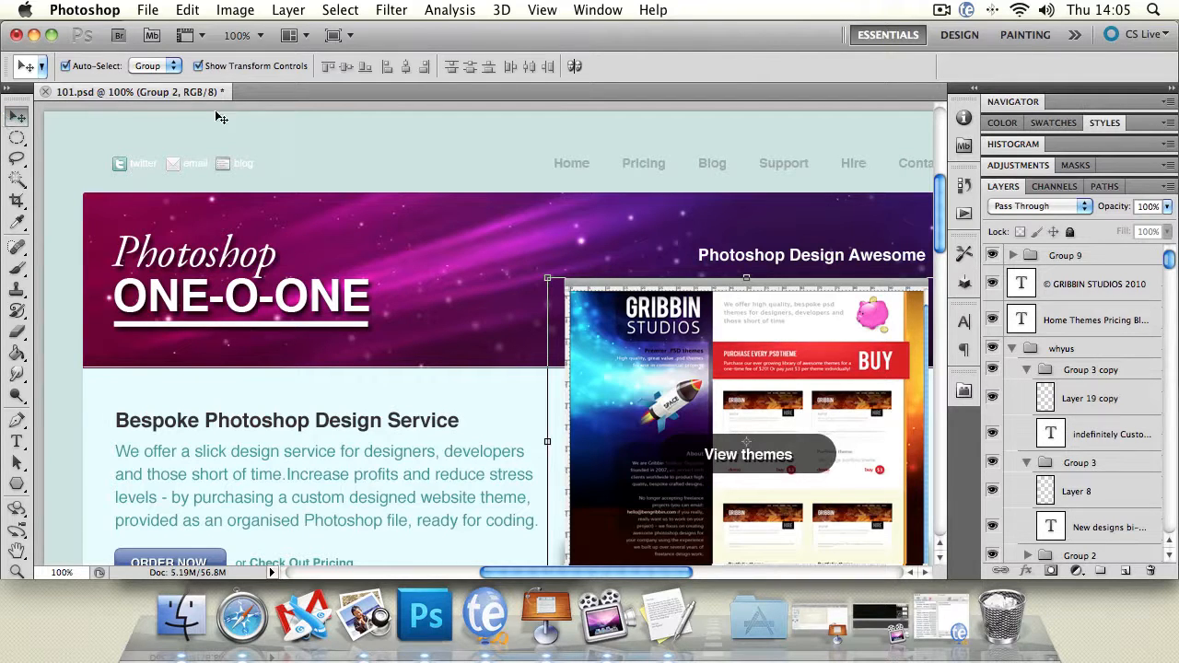
# Step: Set auto-select back to Layer and select the theme screenshot, followed by the page background, on the canvas
pyautogui.click(168, 66)
pyautogui.click(164, 79)
pyautogui.click(693, 302)
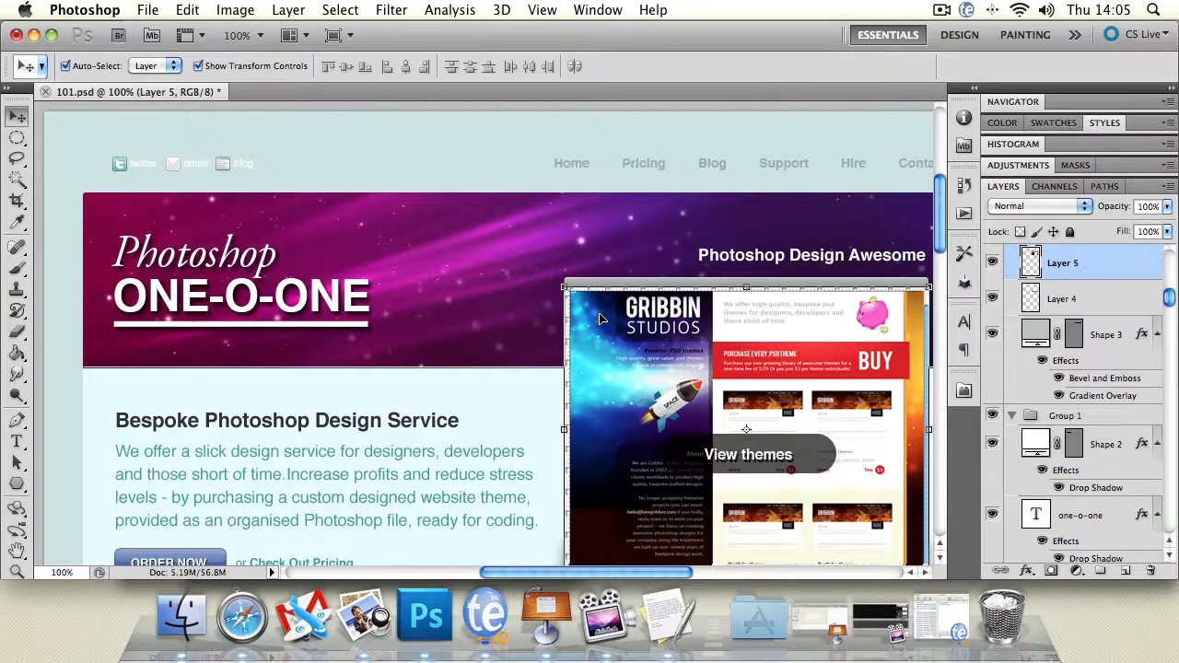
pyautogui.click(436, 176)
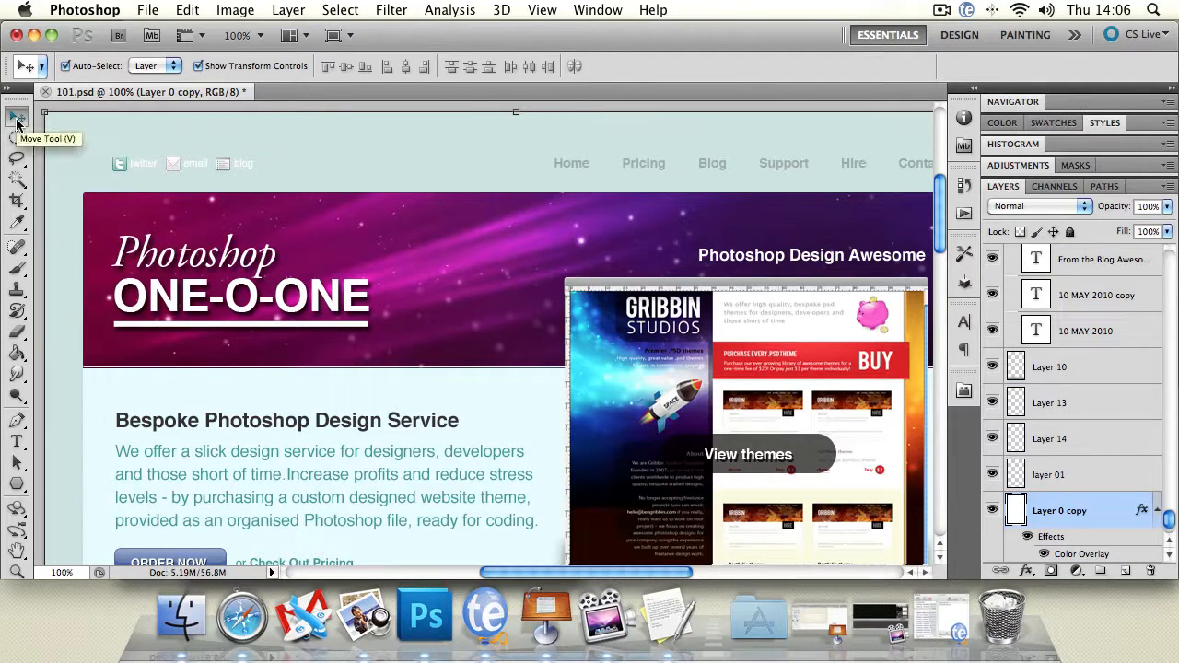
# Step: Delete the theme screenshot layer twice, undoing the deletion each time, and reselect the page background
pyautogui.click(638, 344)
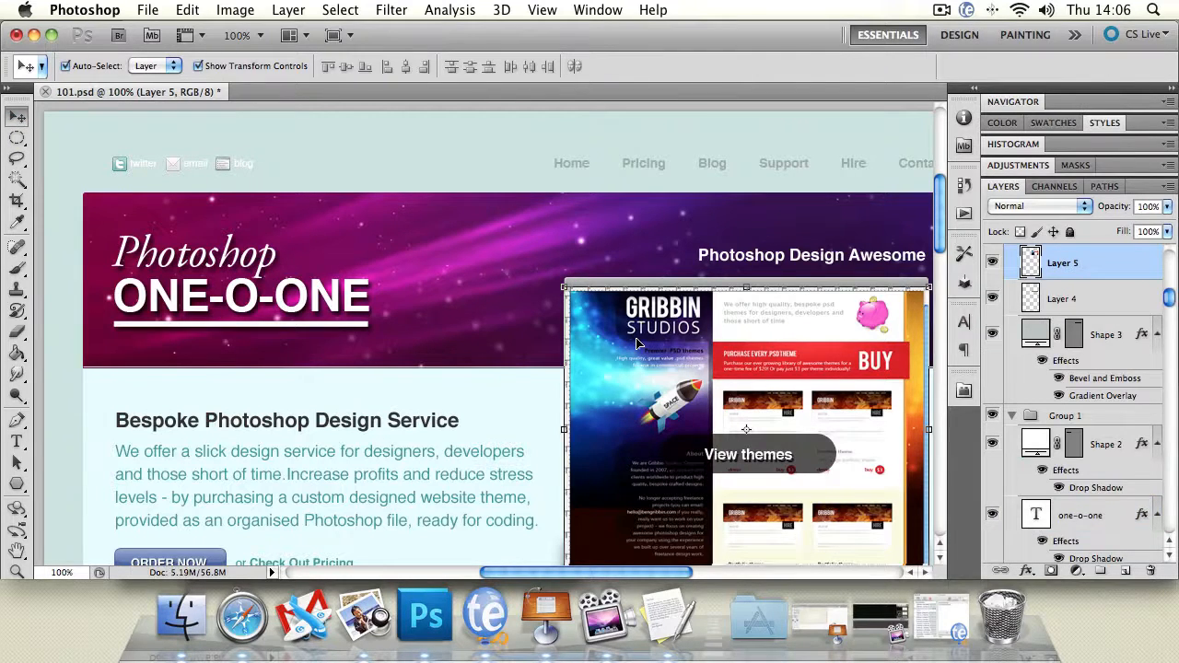
pyautogui.press('Delete')
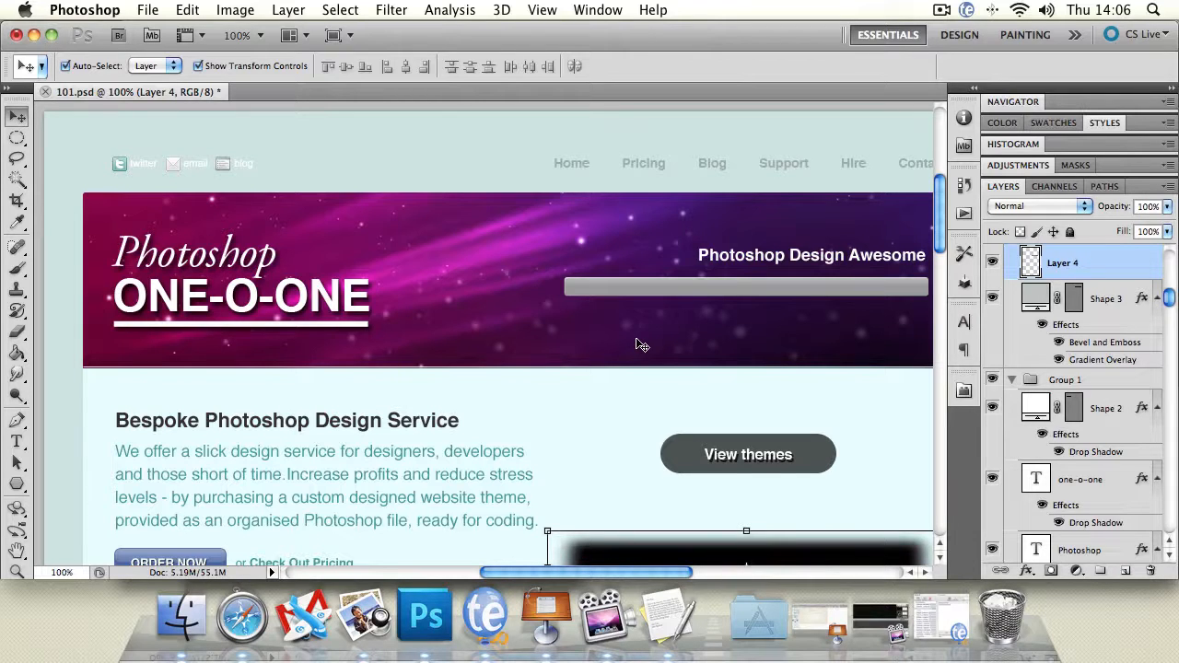
pyautogui.click(184, 9)
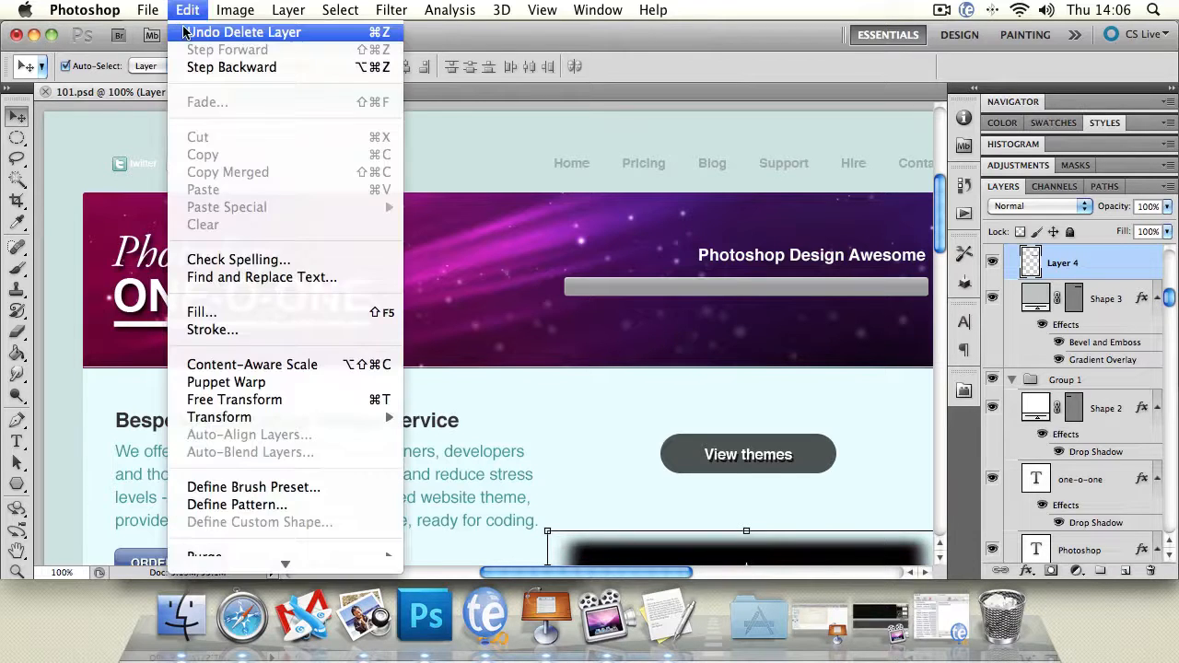
pyautogui.click(187, 32)
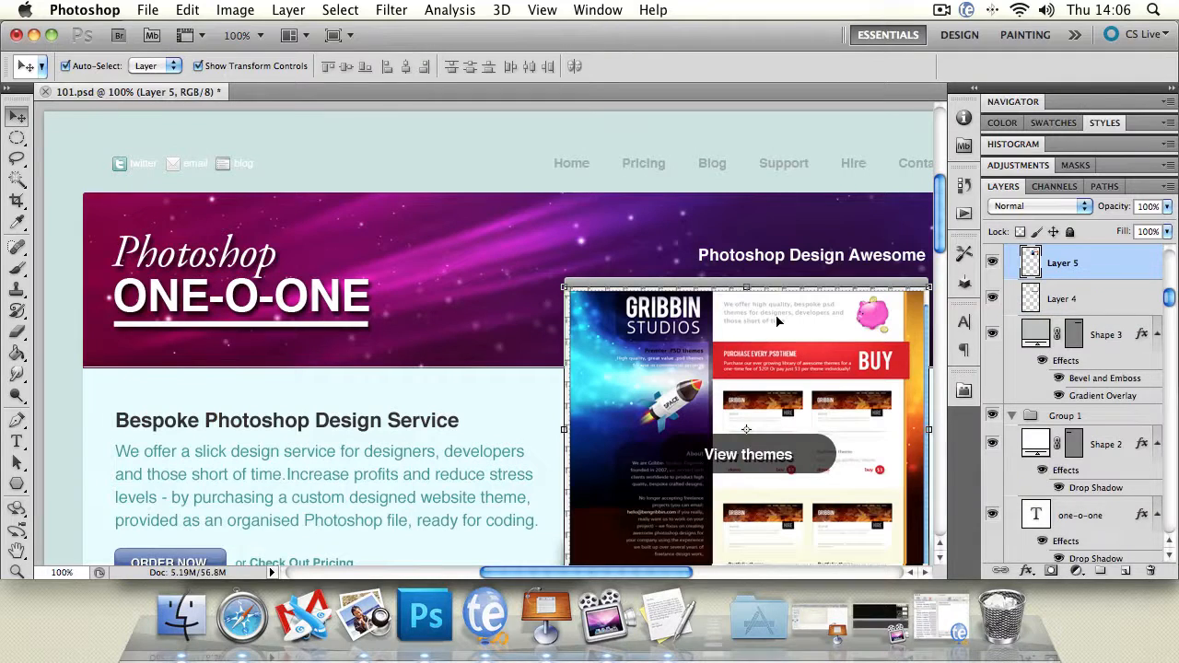
pyautogui.press('Delete')
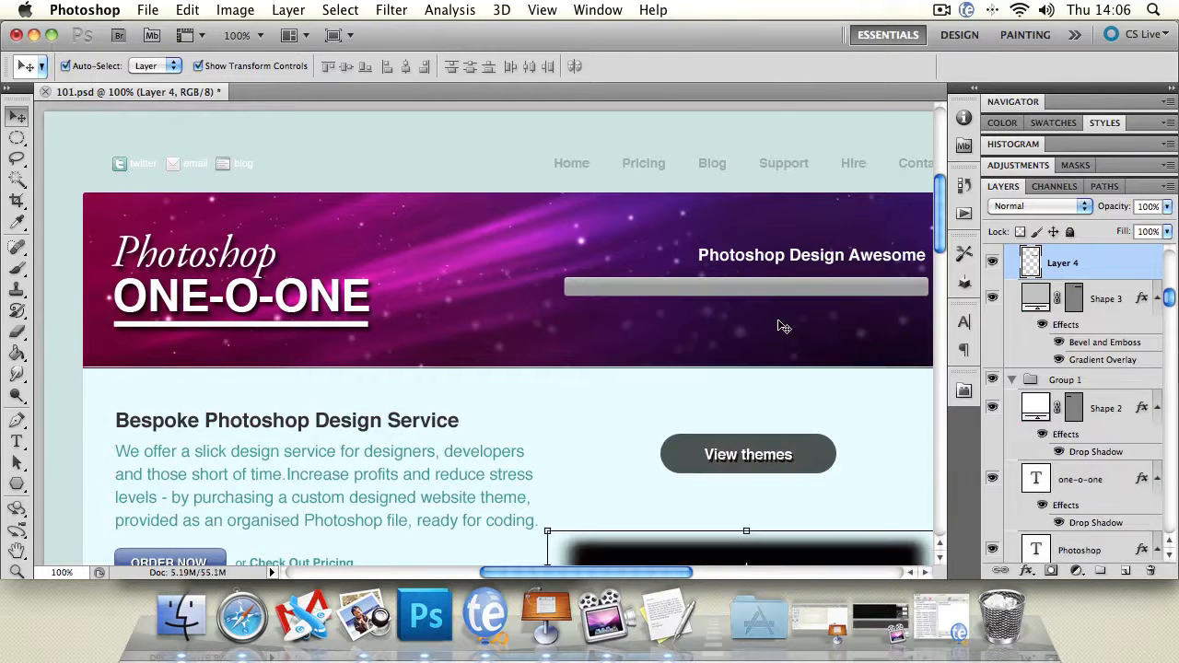
pyautogui.press('super+z')
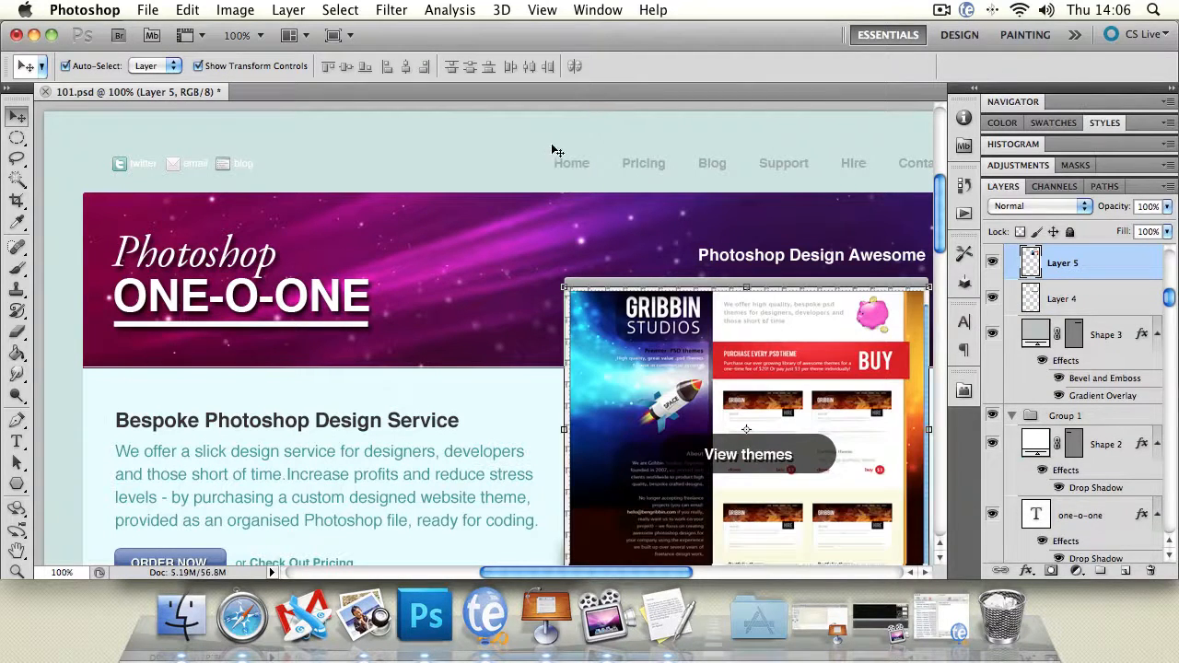
pyautogui.click(533, 149)
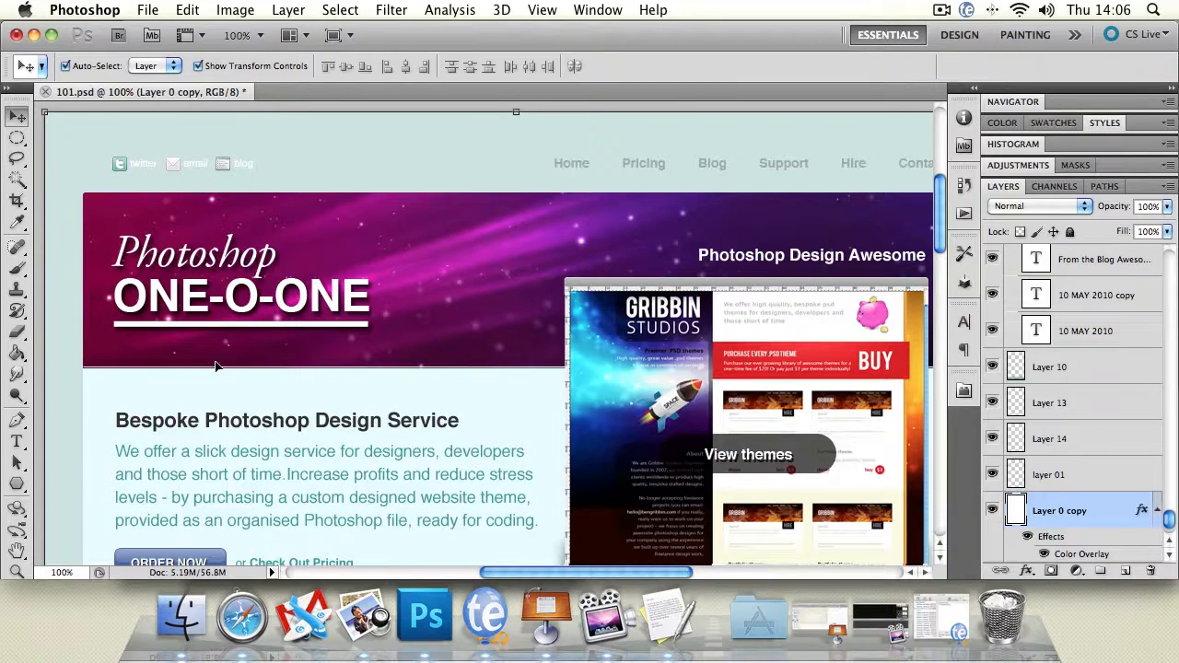
# Step: Add a new layer above Layer 10 and delete it, leaving the delete confirmation enabled
pyautogui.click(16, 550)
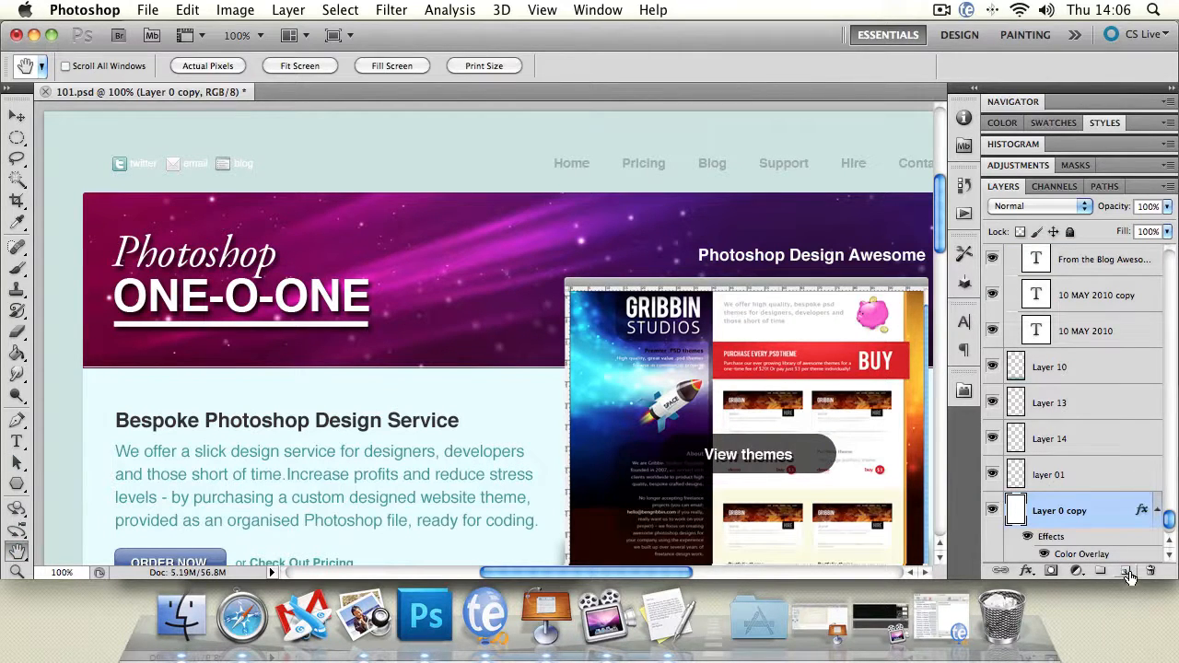
pyautogui.click(1096, 372)
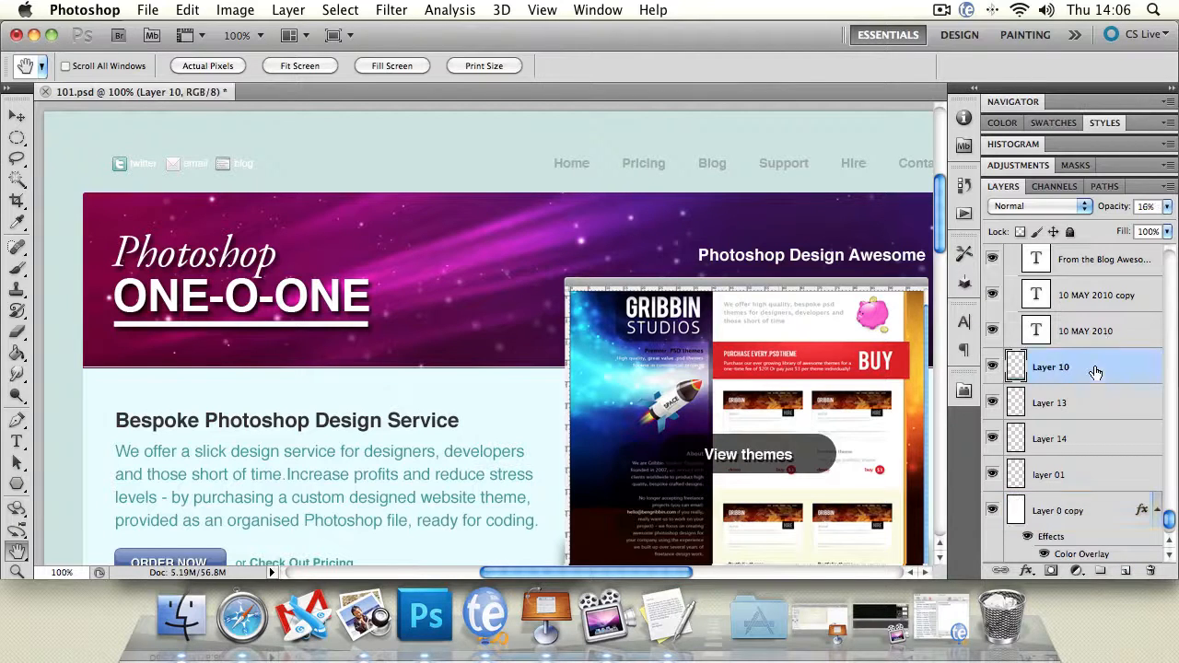
pyautogui.click(1126, 573)
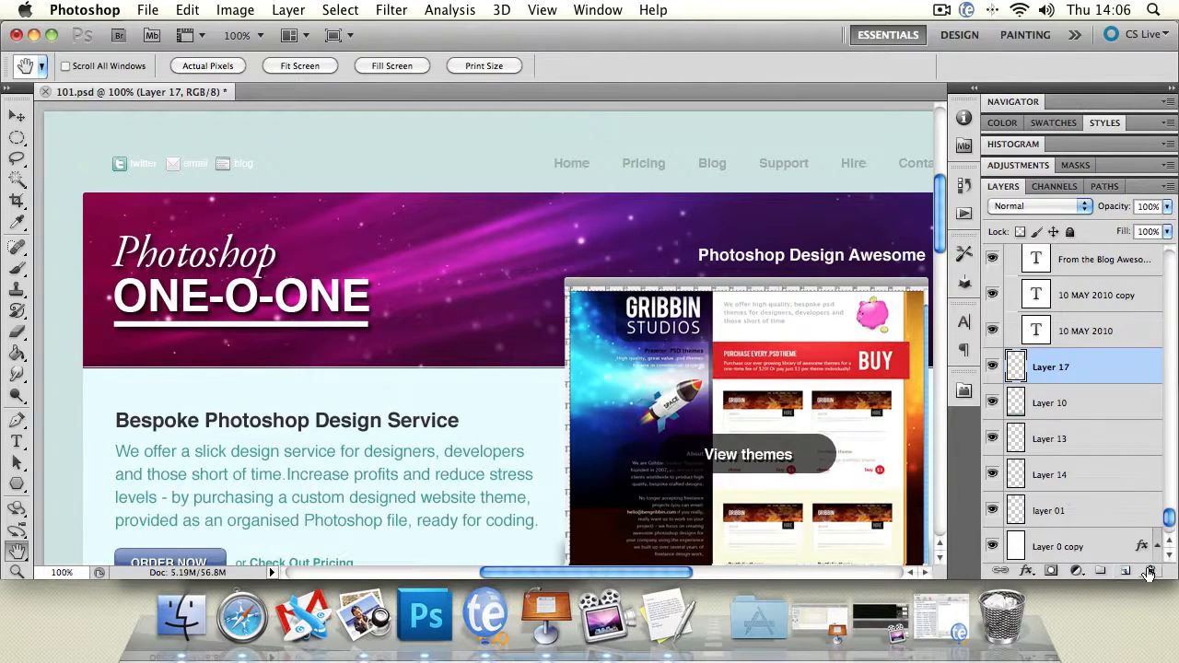
pyautogui.click(1150, 571)
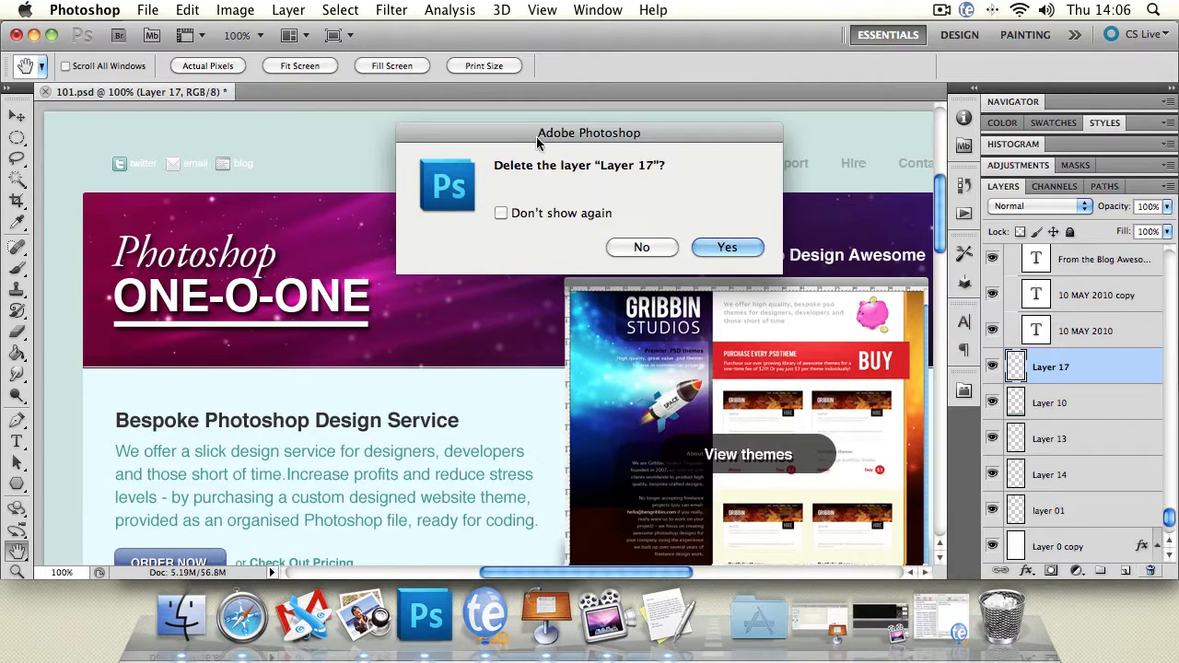
pyautogui.moveTo(535, 139); pyautogui.dragTo(520, 146)
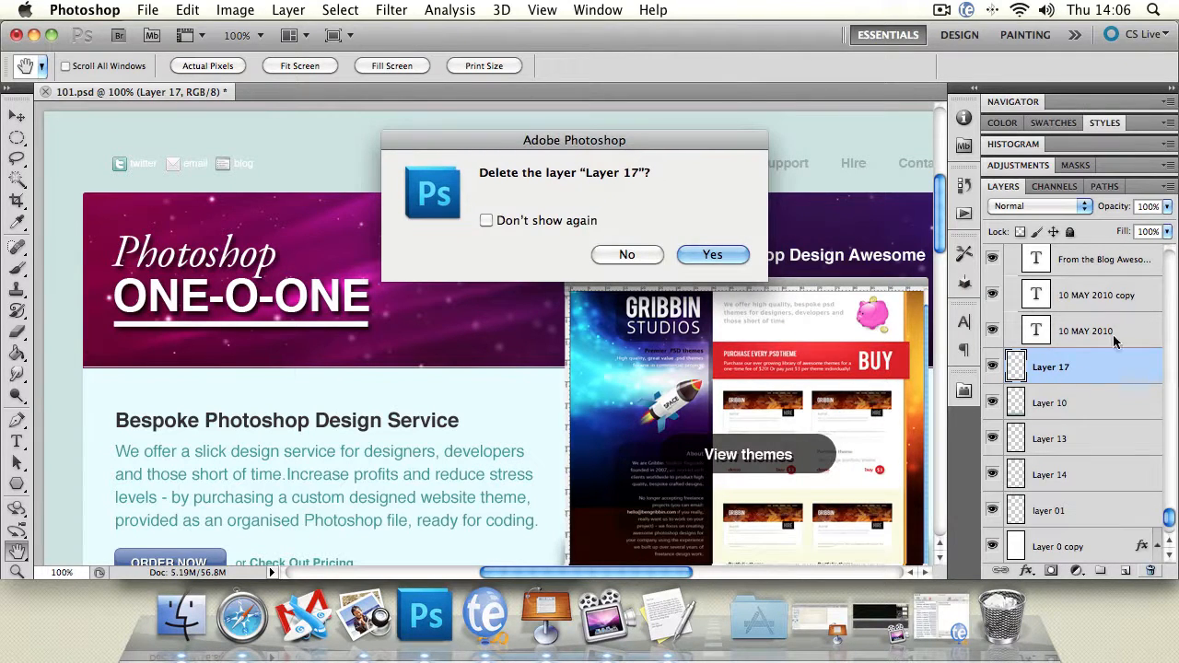
pyautogui.click(487, 220)
pyautogui.click(486, 221)
pyautogui.click(718, 253)
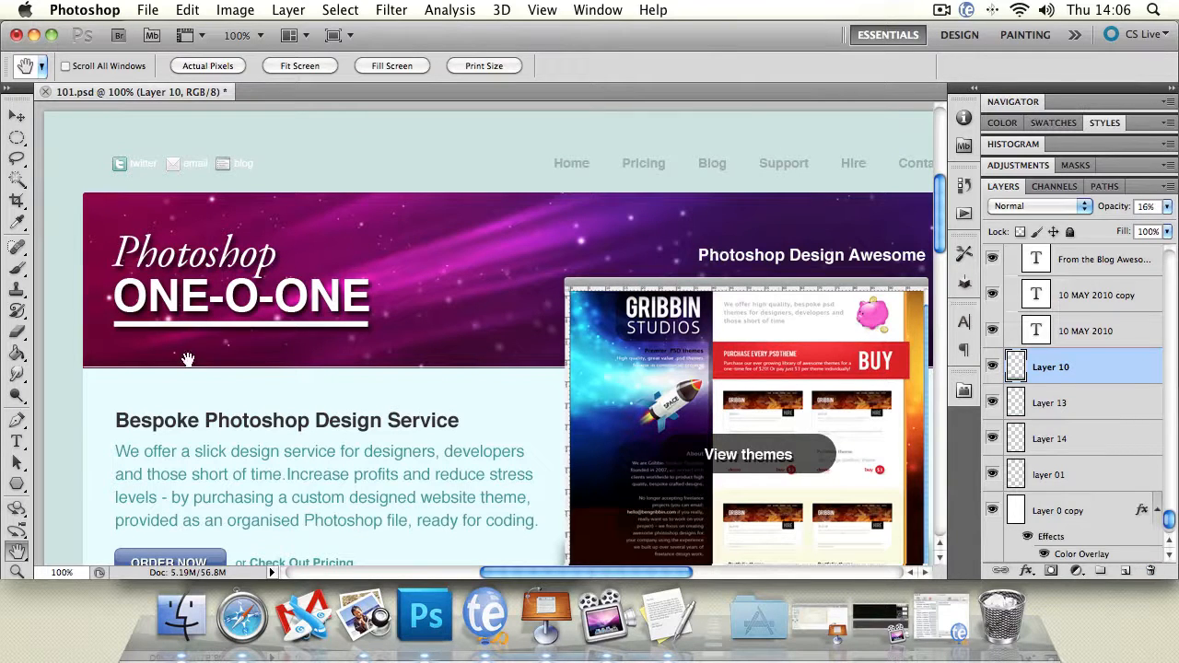
# Step: Move the purple banner's Layer 3 to the top of the layer stack, above Group 9, and select the page background
pyautogui.moveTo(397, 450); pyautogui.dragTo(359, 391)
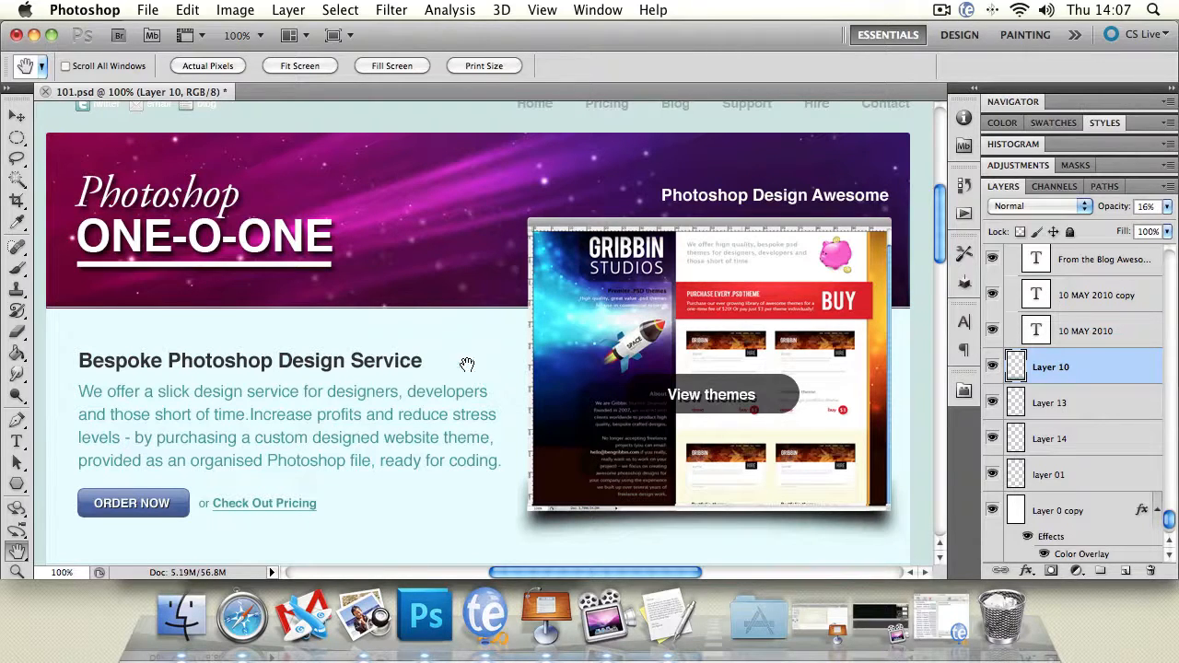
pyautogui.moveTo(1170, 519); pyautogui.dragTo(1171, 249)
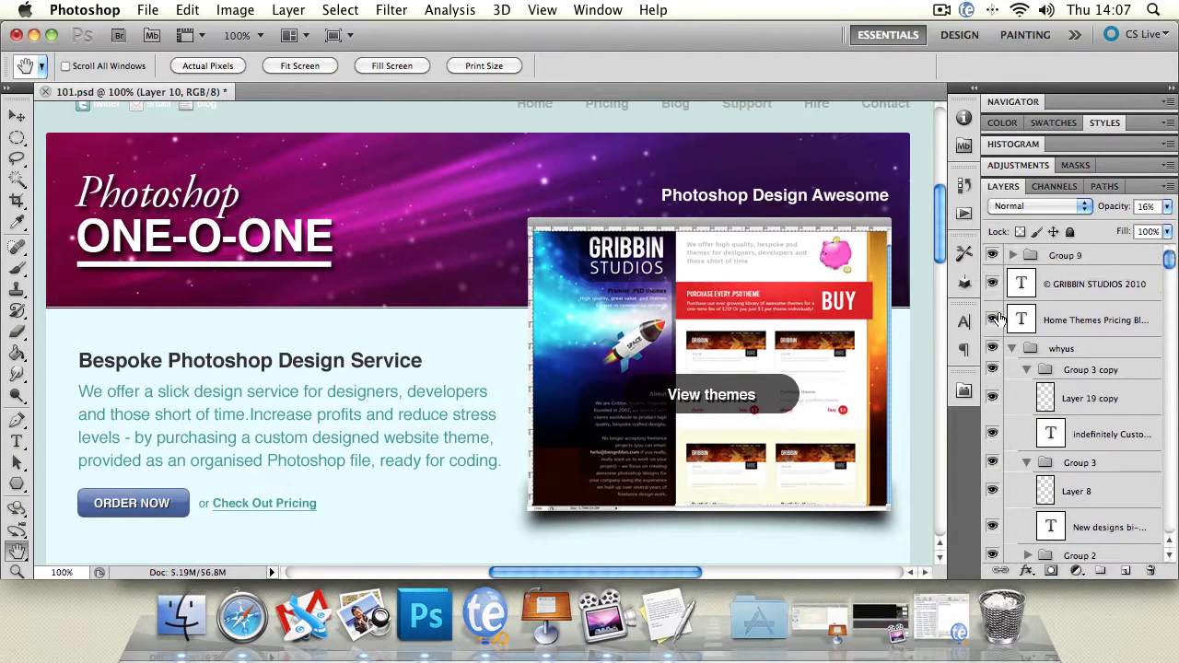
pyautogui.click(17, 115)
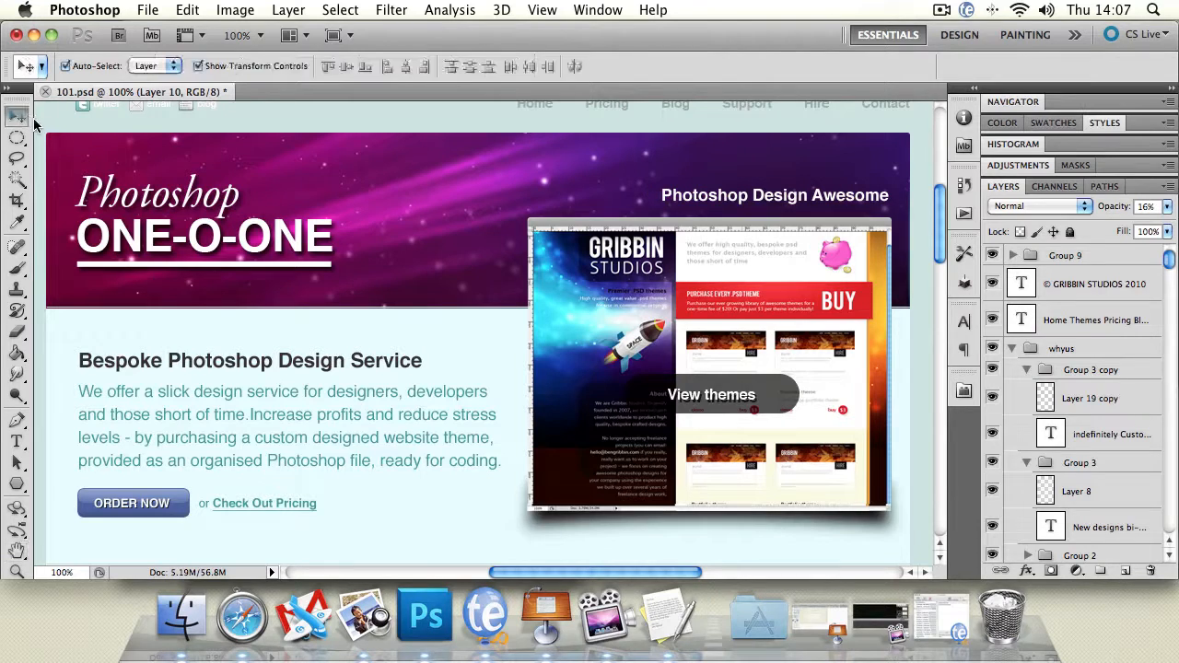
pyautogui.click(450, 187)
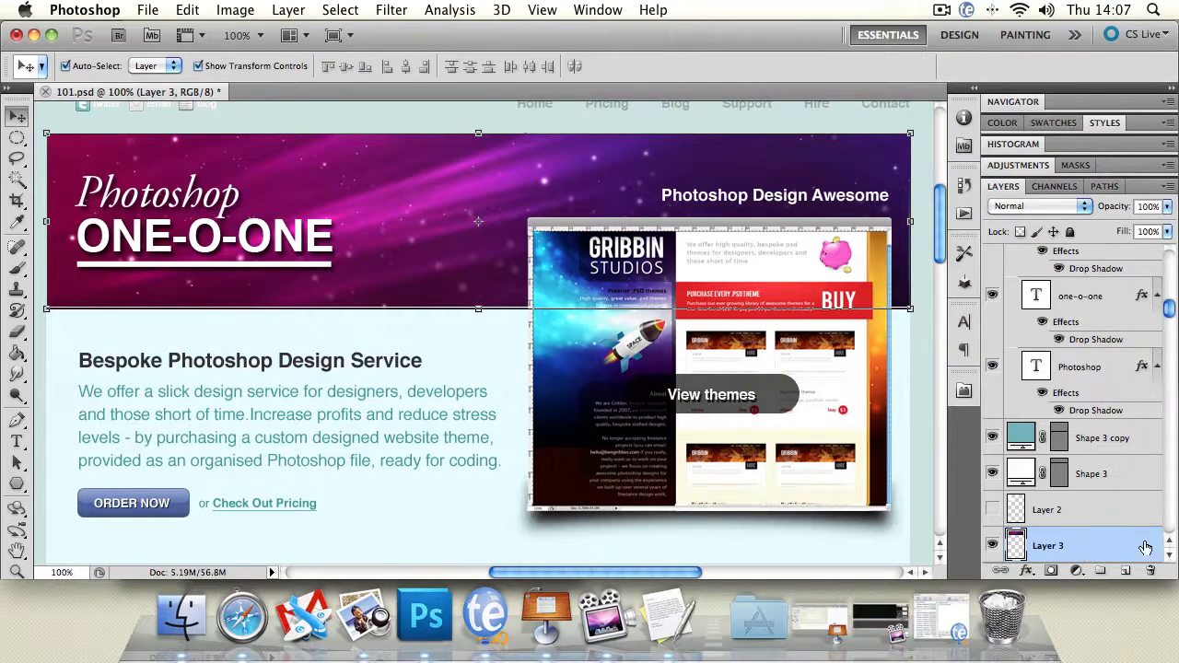
pyautogui.moveTo(1093, 551); pyautogui.dragTo(1092, 545)
pyautogui.moveTo(1103, 546); pyautogui.dragTo(1060, 285)
pyautogui.moveTo(1059, 358); pyautogui.dragTo(1064, 254)
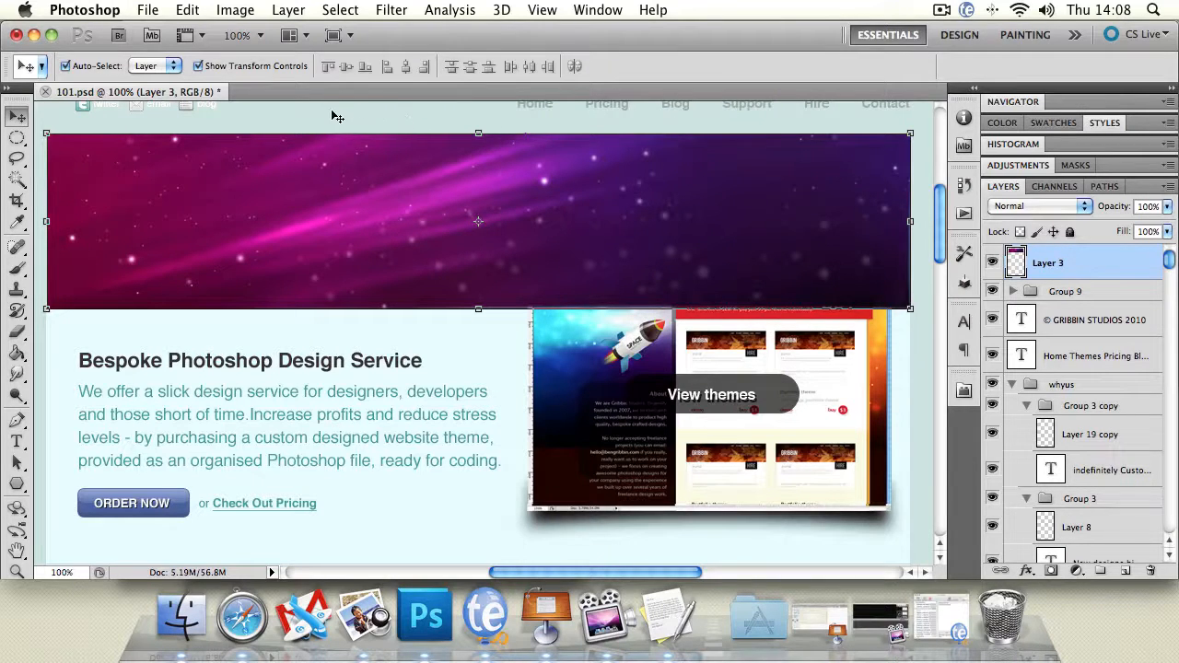
pyautogui.click(297, 126)
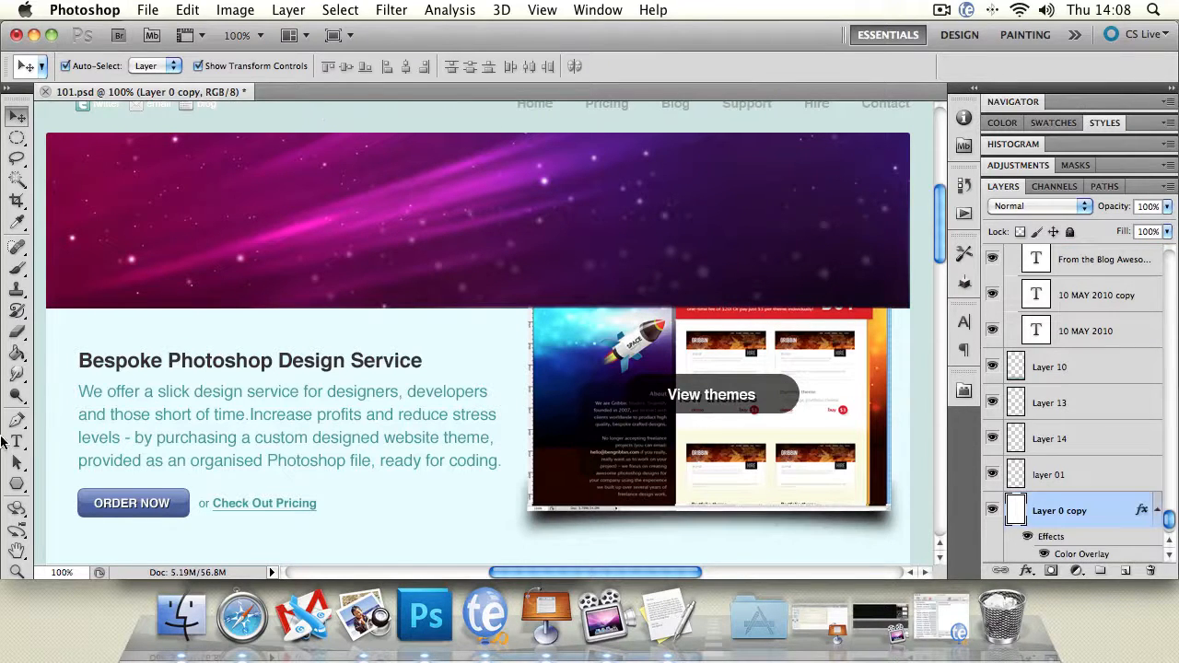
# Step: Move the purple banner's Layer 3 from the top of the layer stack back down to directly below Layer 20 copy 2
pyautogui.click(16, 572)
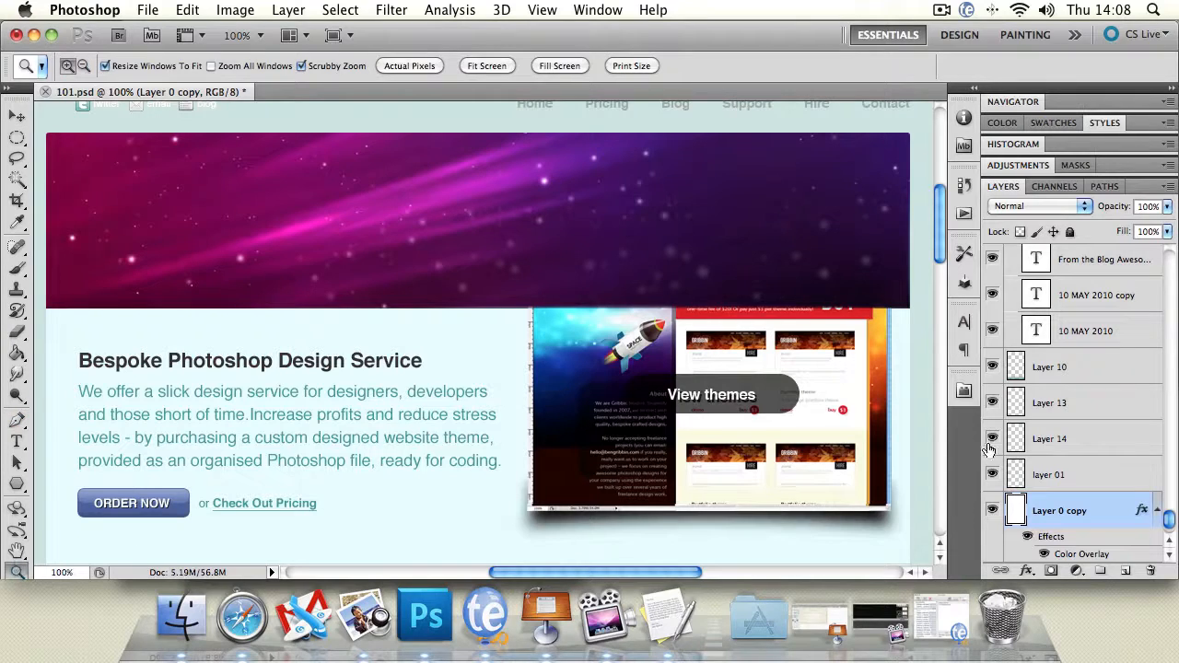
pyautogui.moveTo(1171, 521); pyautogui.dragTo(1162, 263)
pyautogui.scroll(-10, 1117, 268)
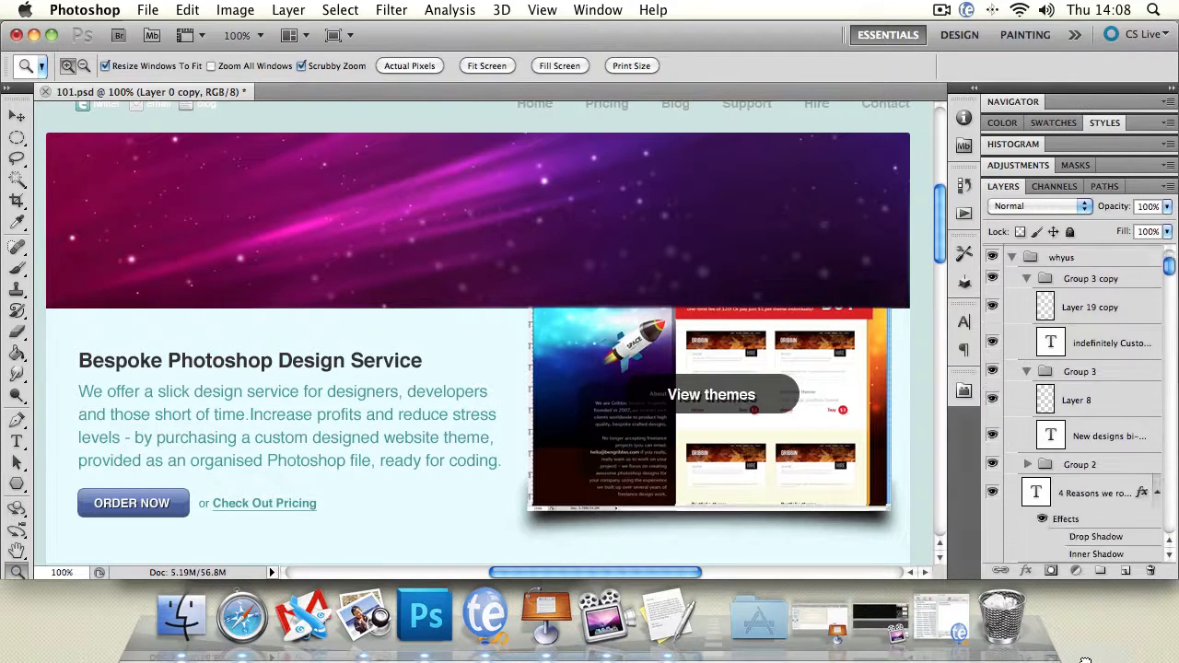
pyautogui.scroll(-15, 1076, 398)
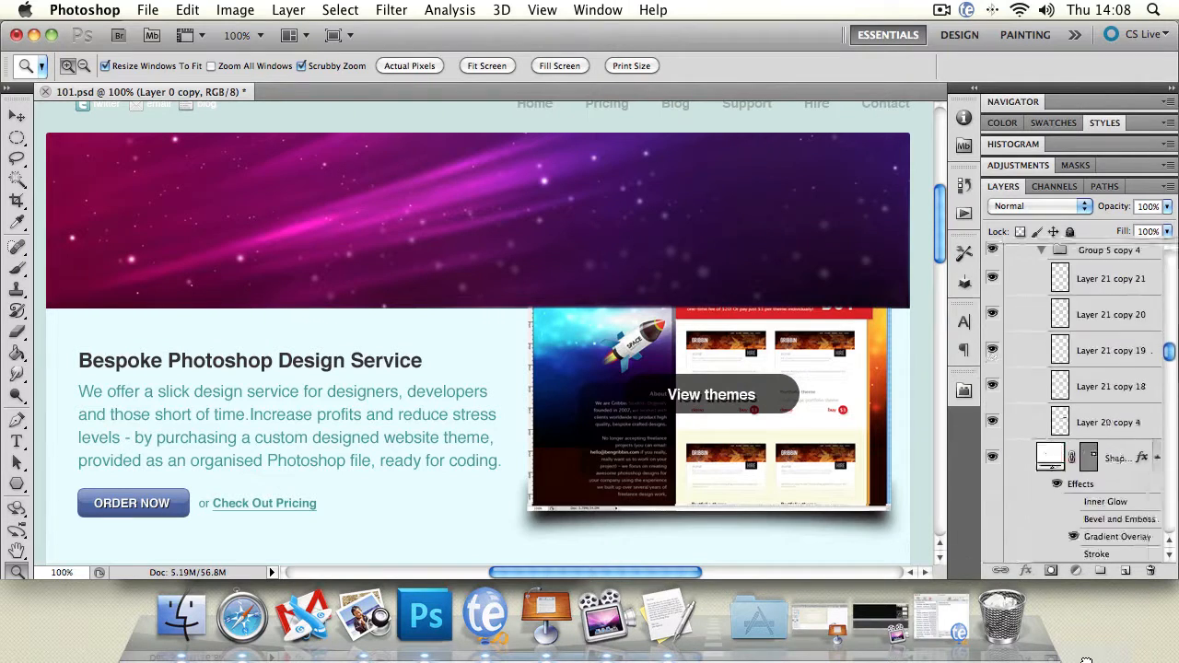
pyautogui.scroll(-15, 1074, 406)
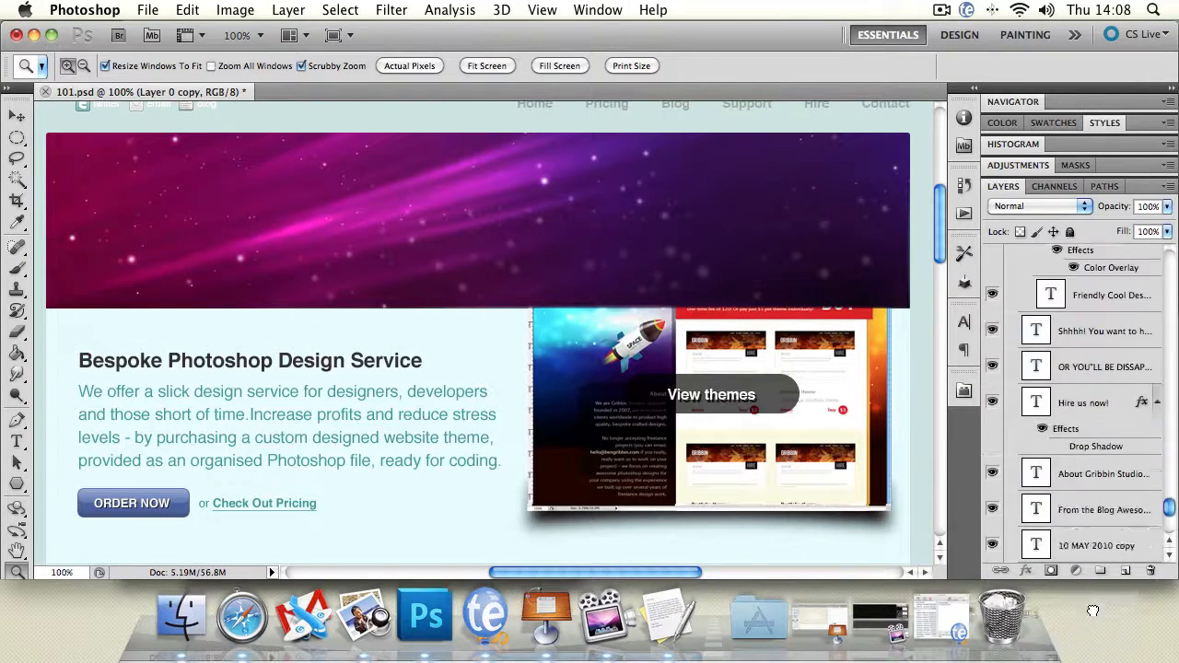
pyautogui.moveTo(1074, 406)
pyautogui.mouseDown()
pyautogui.moveTo(1074, 420)
pyautogui.moveTo(1055, 258)
pyautogui.moveTo(1051, 318)
pyautogui.moveTo(1054, 253)
pyautogui.moveTo(1069, 408)
pyautogui.moveTo(1076, 318)
pyautogui.moveTo(1062, 218)
pyautogui.moveTo(1080, 336)
pyautogui.moveTo(1076, 424)
pyautogui.mouseUp()
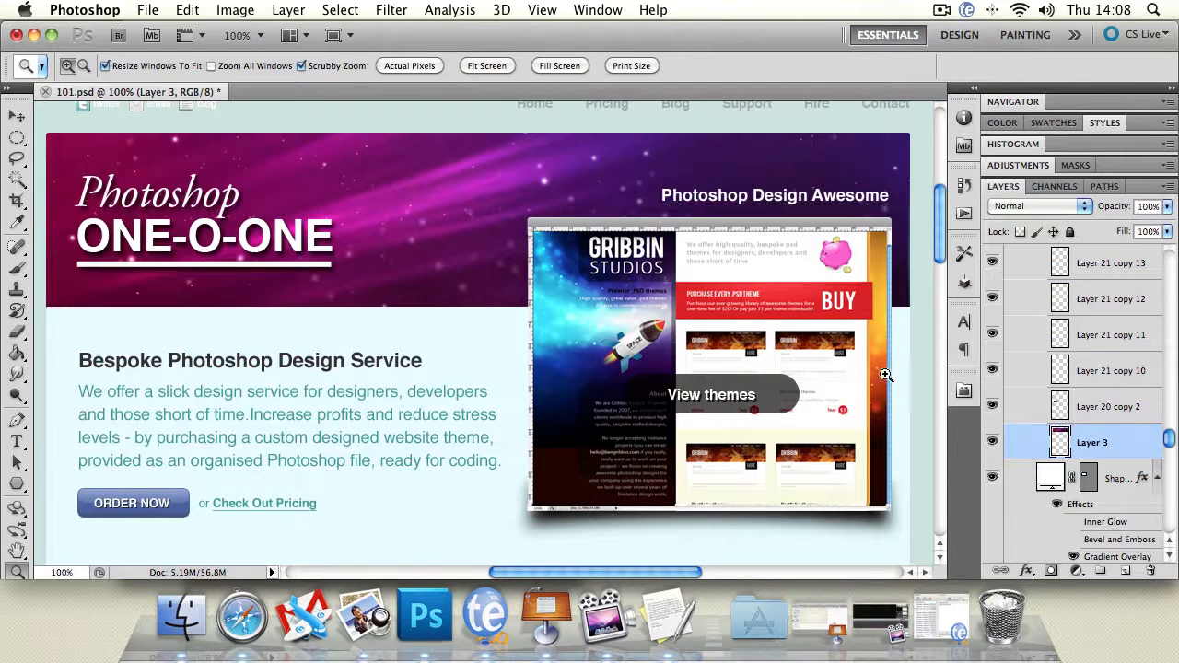
# Step: Select Group 9 at the top of the layer stack and nest it inside a new group
pyautogui.moveTo(1169, 439); pyautogui.dragTo(1168, 238)
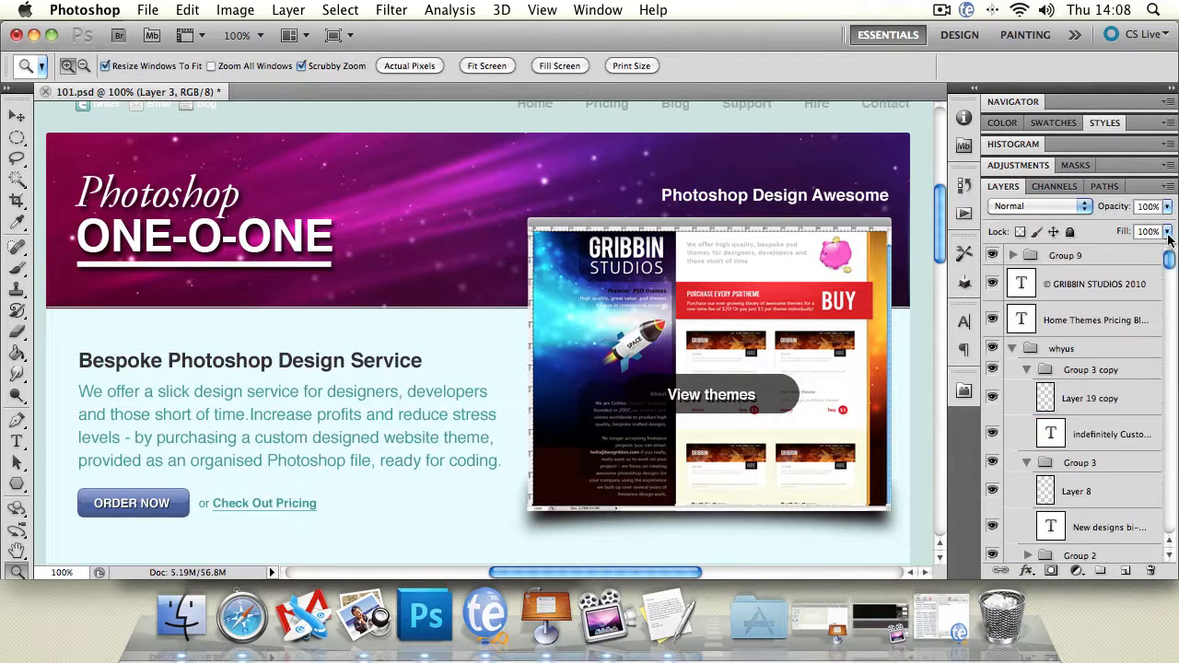
pyautogui.click(1106, 262)
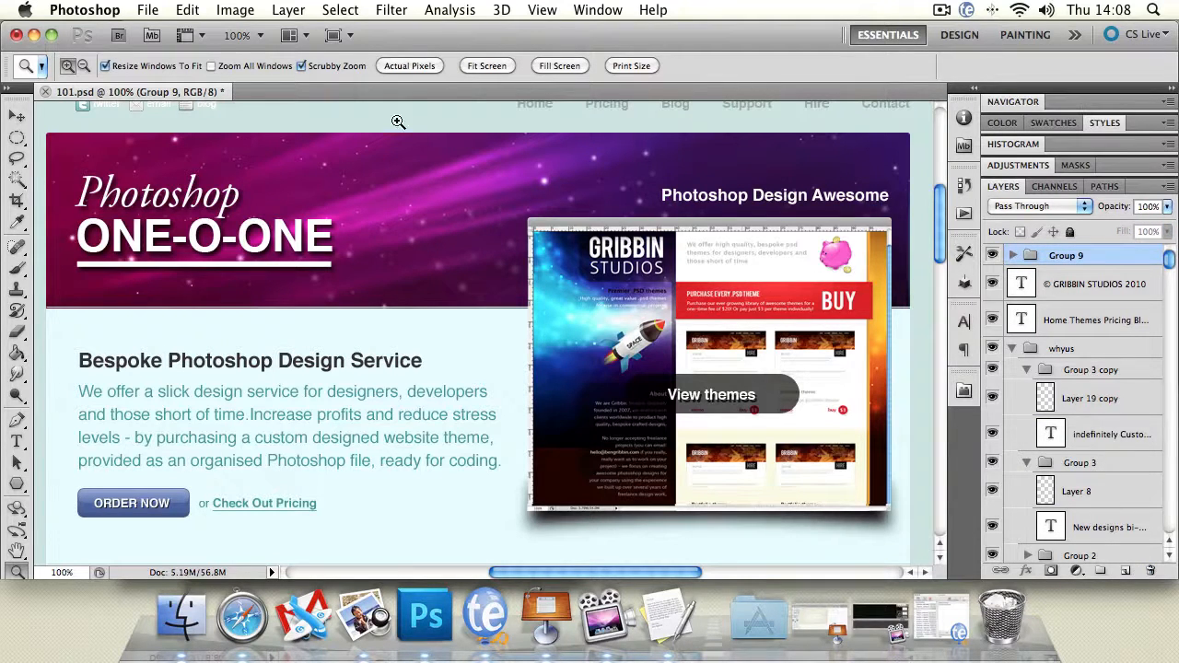
pyautogui.click(269, 10)
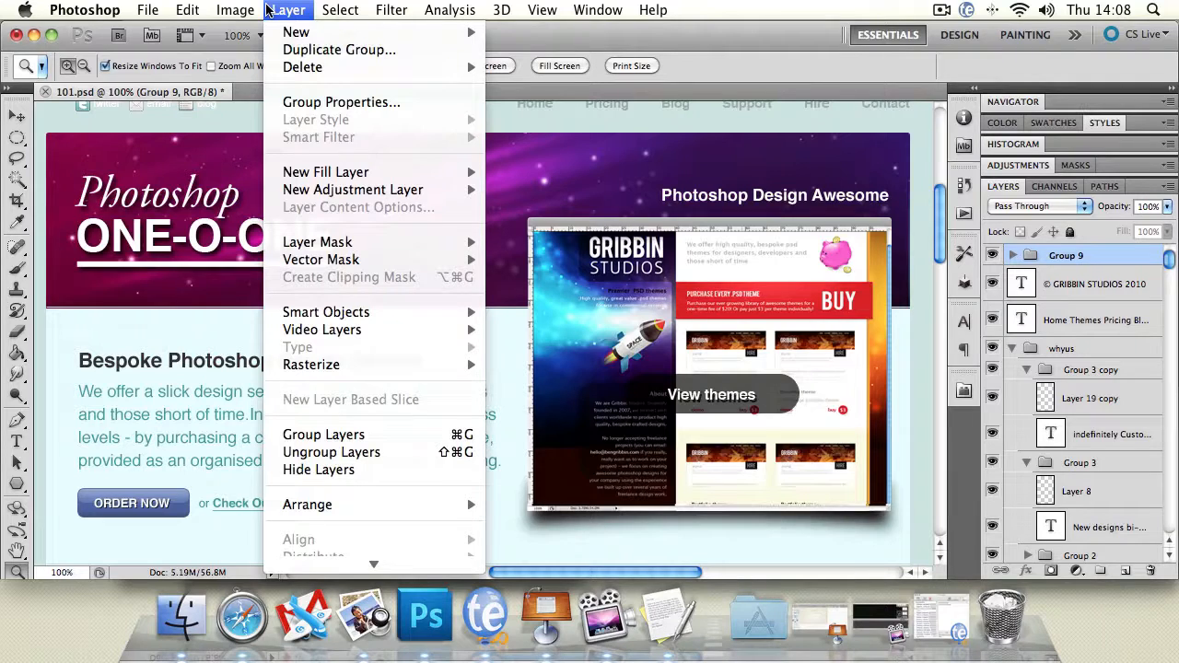
pyautogui.moveTo(283, 31)
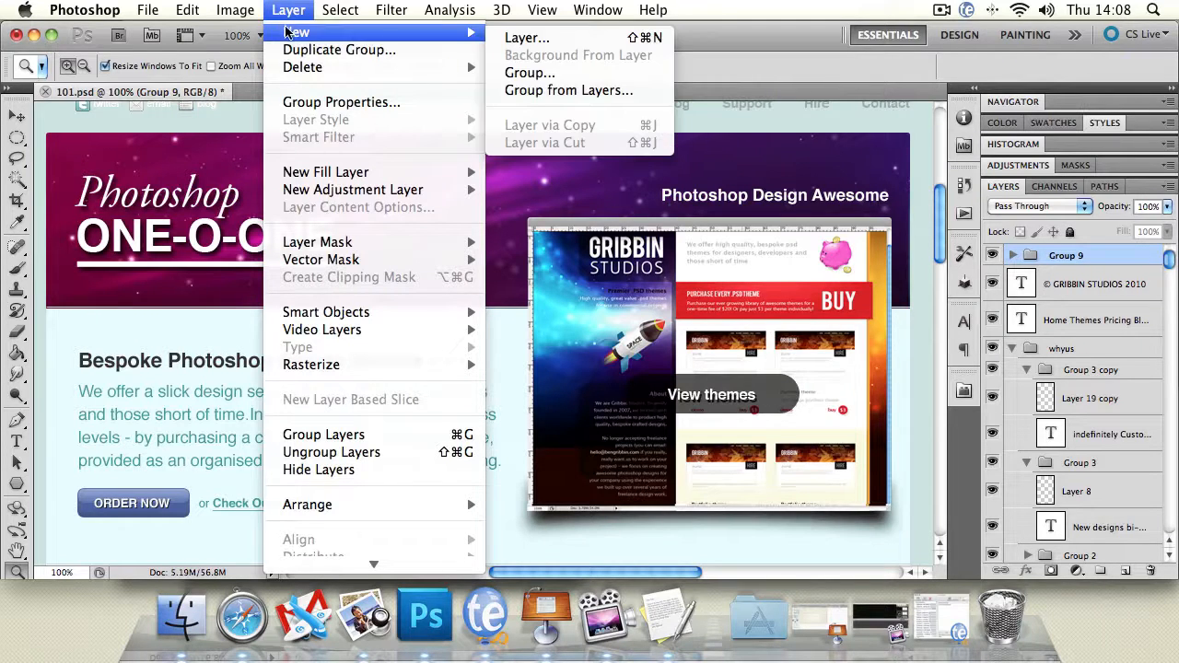
pyautogui.click(586, 74)
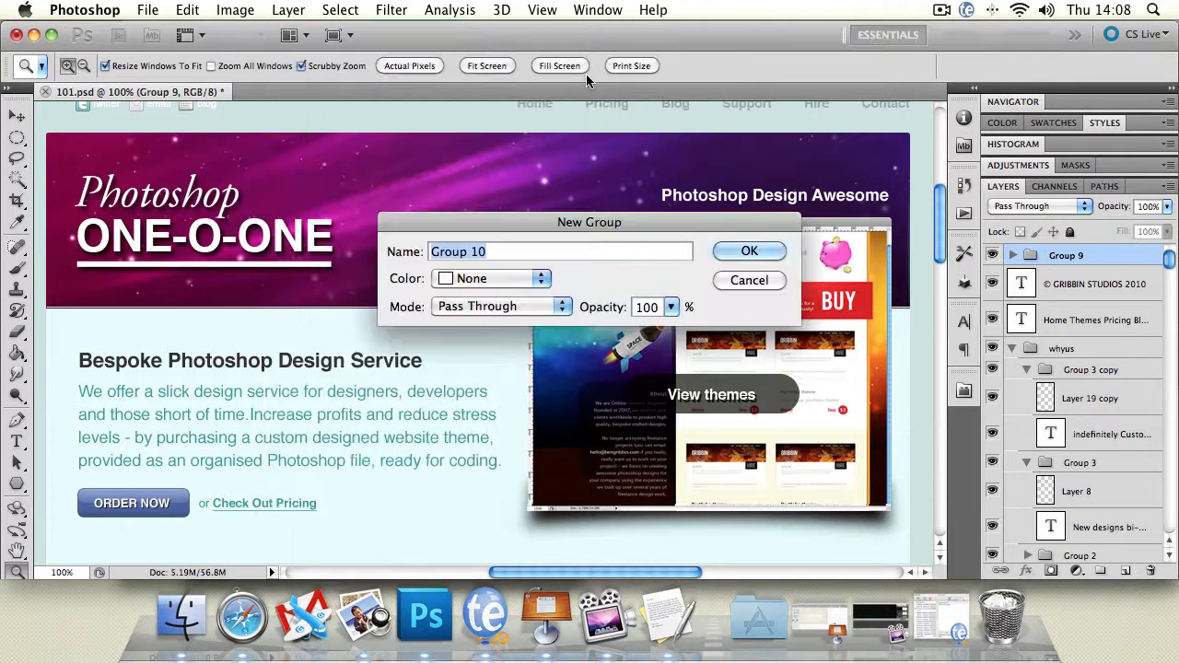
pyautogui.click(754, 279)
pyautogui.press('super+g')
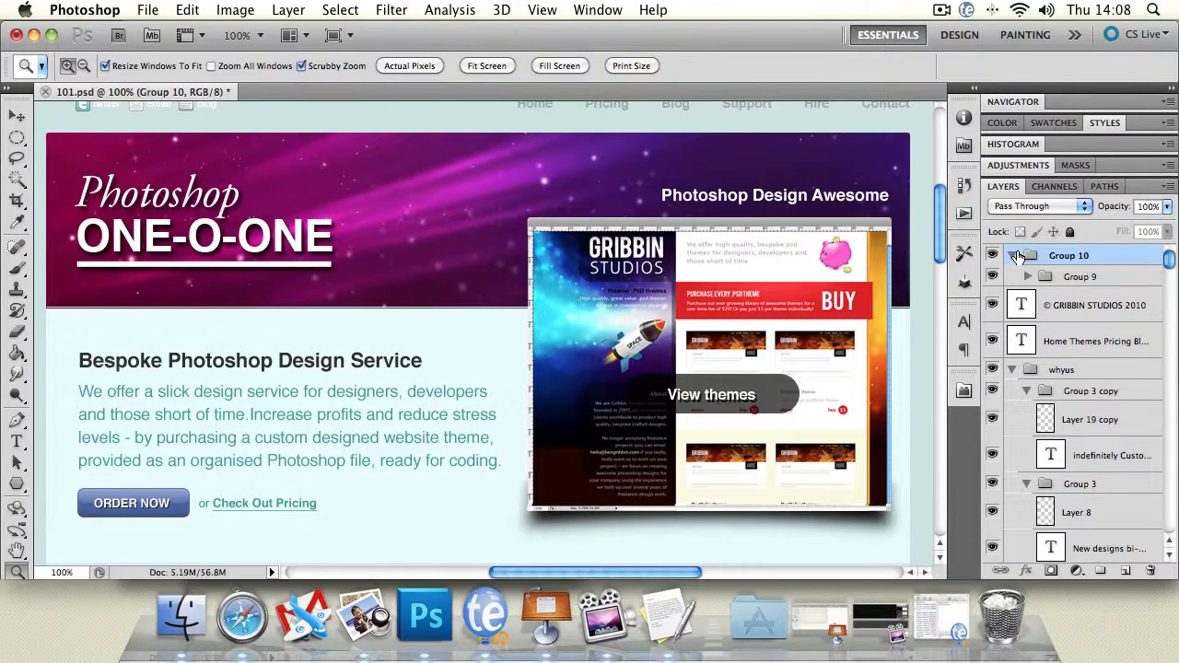
# Step: Delete Group 9 from inside the new group and collapse the emptied group
pyautogui.click(1013, 255)
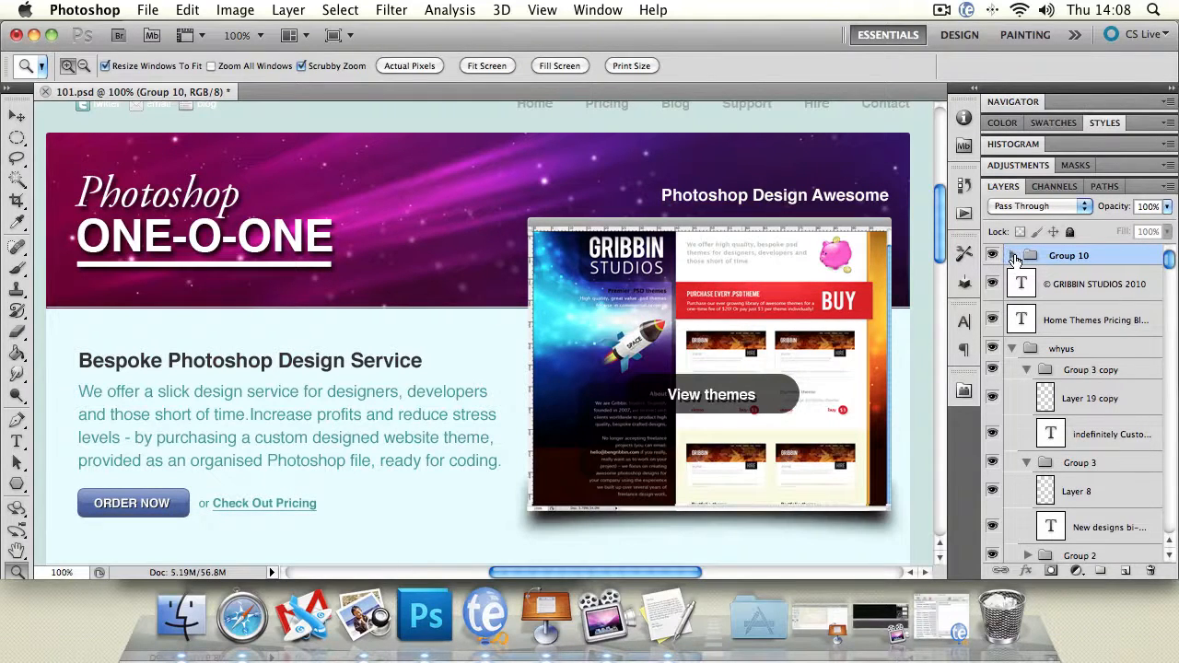
pyautogui.click(1014, 257)
pyautogui.moveTo(1090, 279); pyautogui.dragTo(1155, 567)
pyautogui.click(1011, 257)
# Step: Rename the new group at the top of the layer stack as Rectangle
pyautogui.doubleClick(1077, 259)
pyautogui.click(1089, 257)
pyautogui.press('BackSpace')
pyautogui.press('BackSpace')
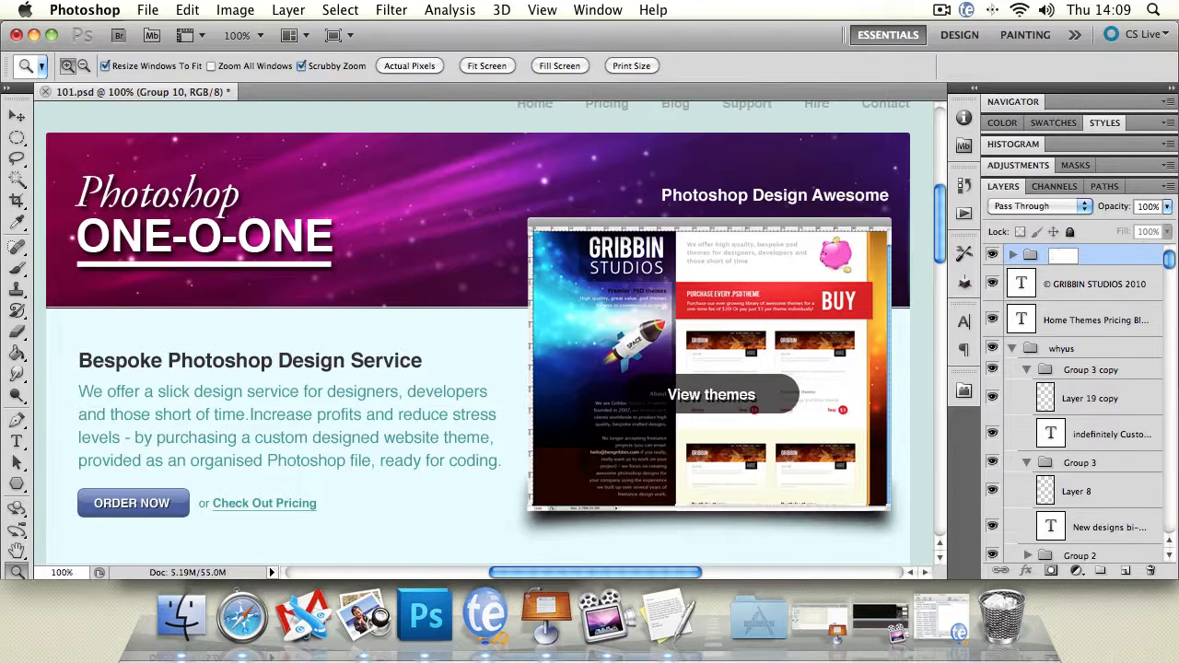
pyautogui.press('shift')
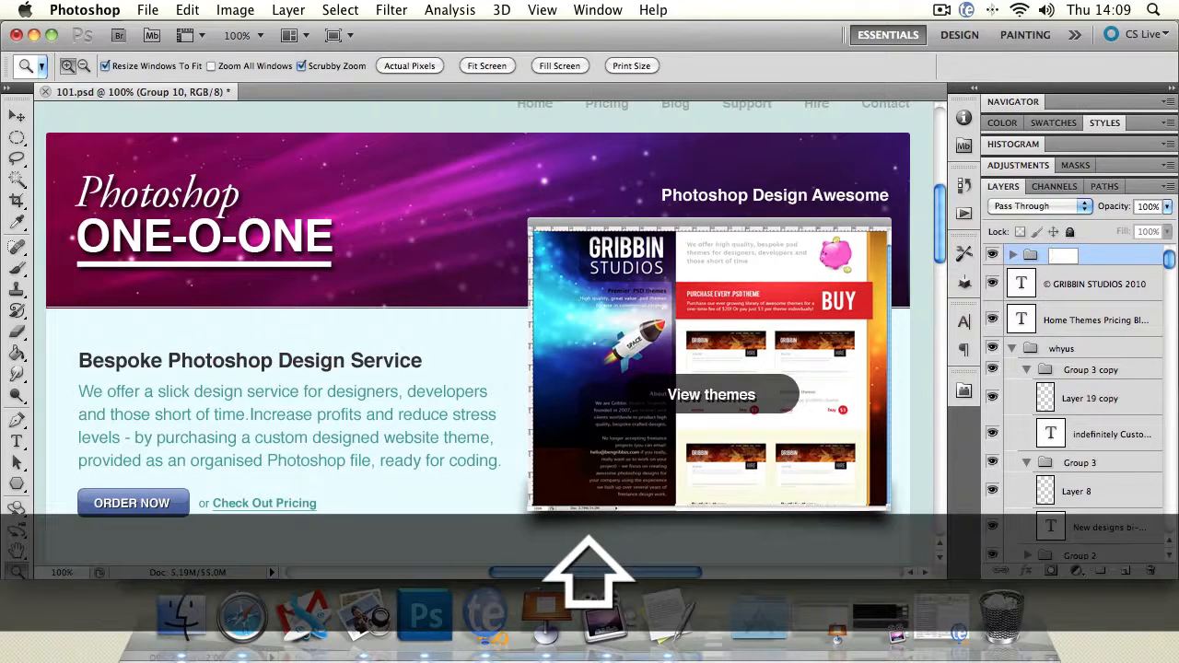
pyautogui.write('Recta')
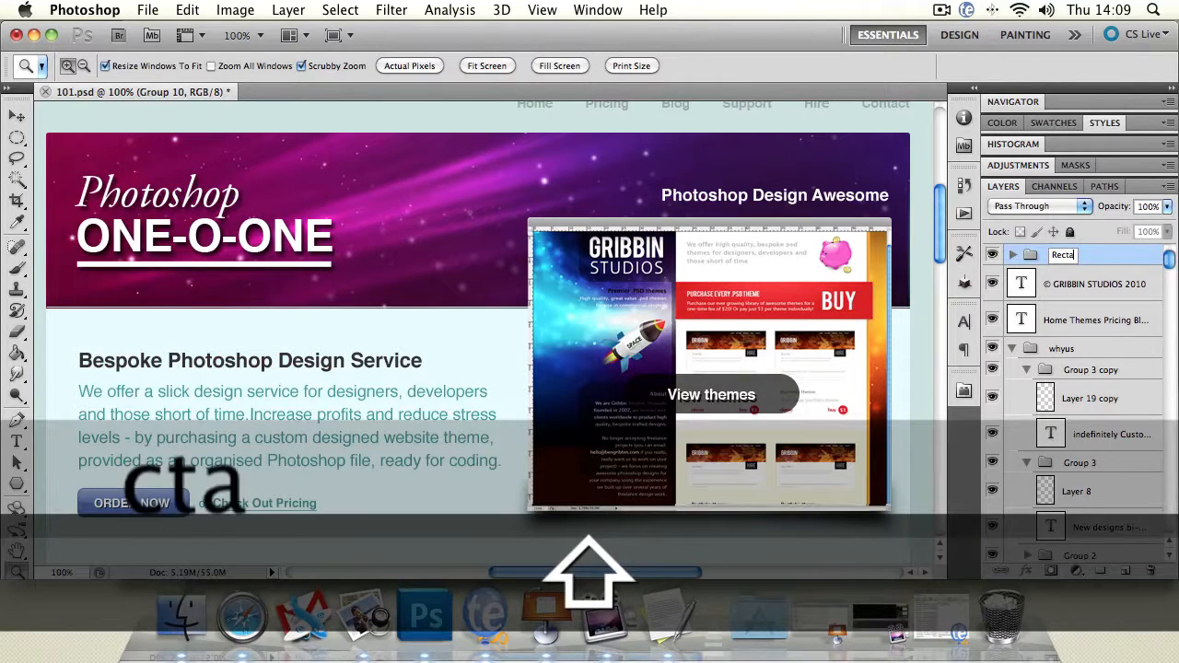
pyautogui.write('ngle')
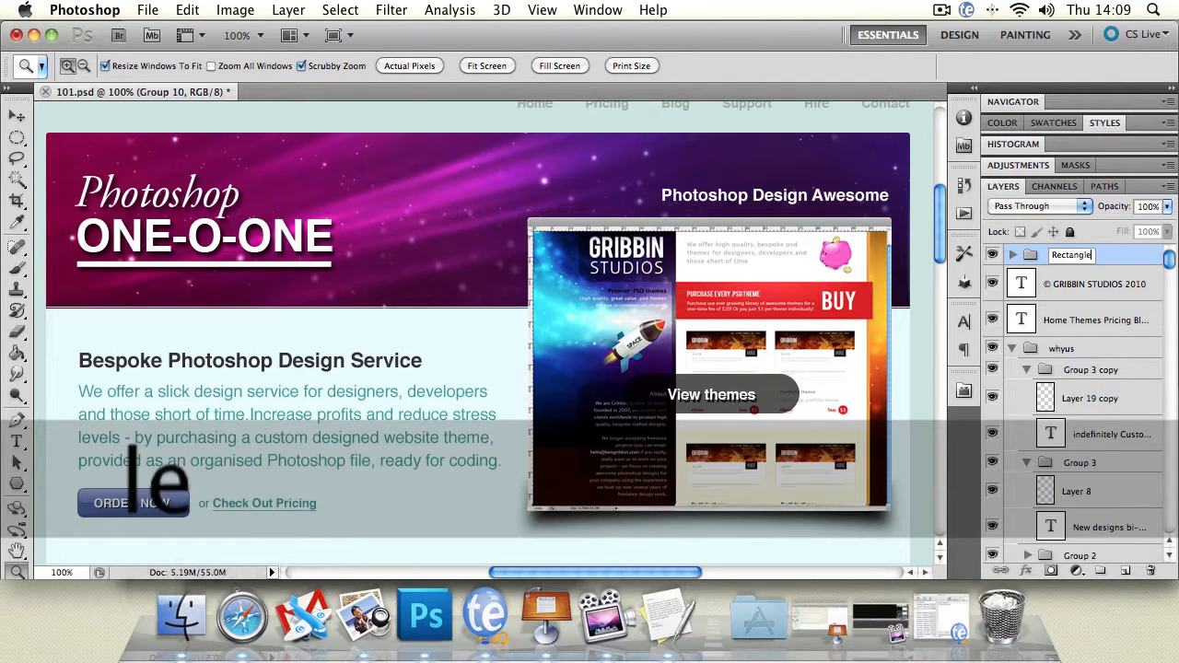
pyautogui.press('Return')
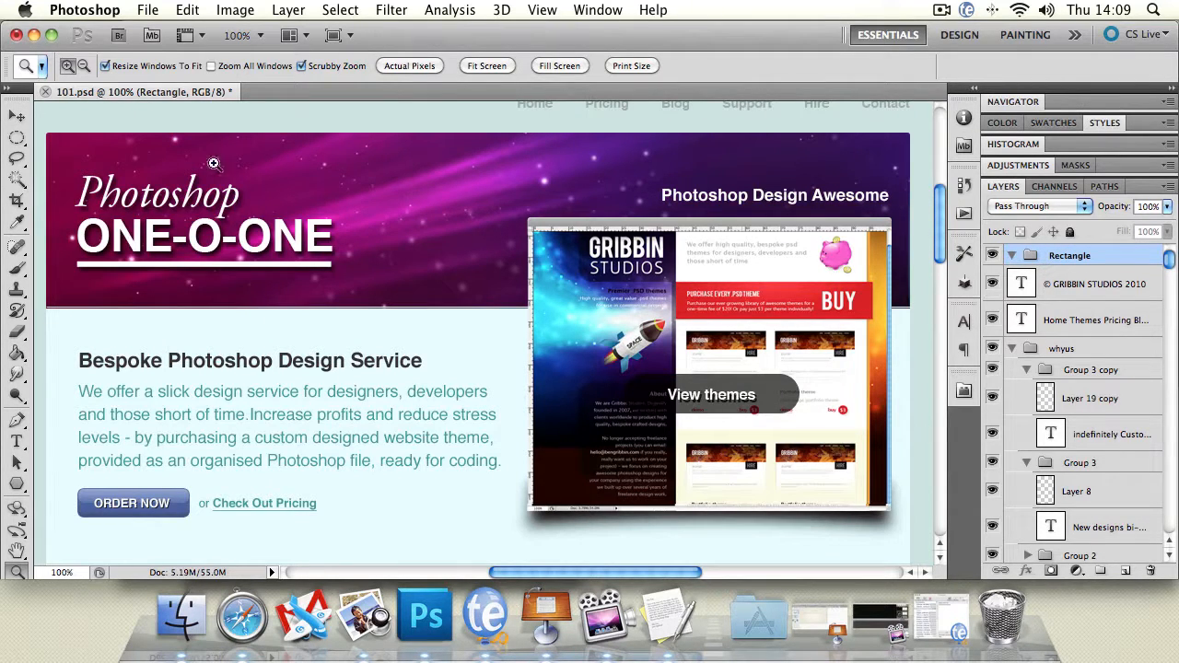
# Step: Move the header navigation text layer, Home Pricing Blog Support Hire Contact, into the Rectangle group and leave the group expanded
pyautogui.press('v')
pyautogui.click(679, 108)
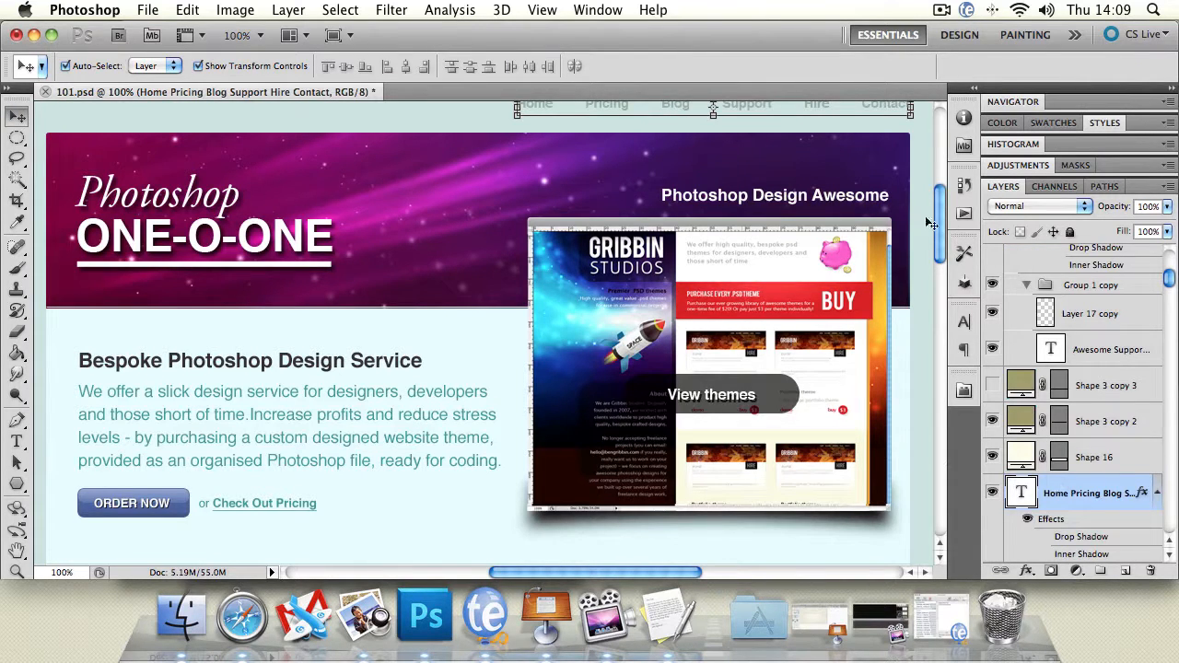
pyautogui.moveTo(1168, 280)
pyautogui.mouseDown()
pyautogui.moveTo(1170, 258)
pyautogui.moveTo(1170, 282)
pyautogui.mouseUp()
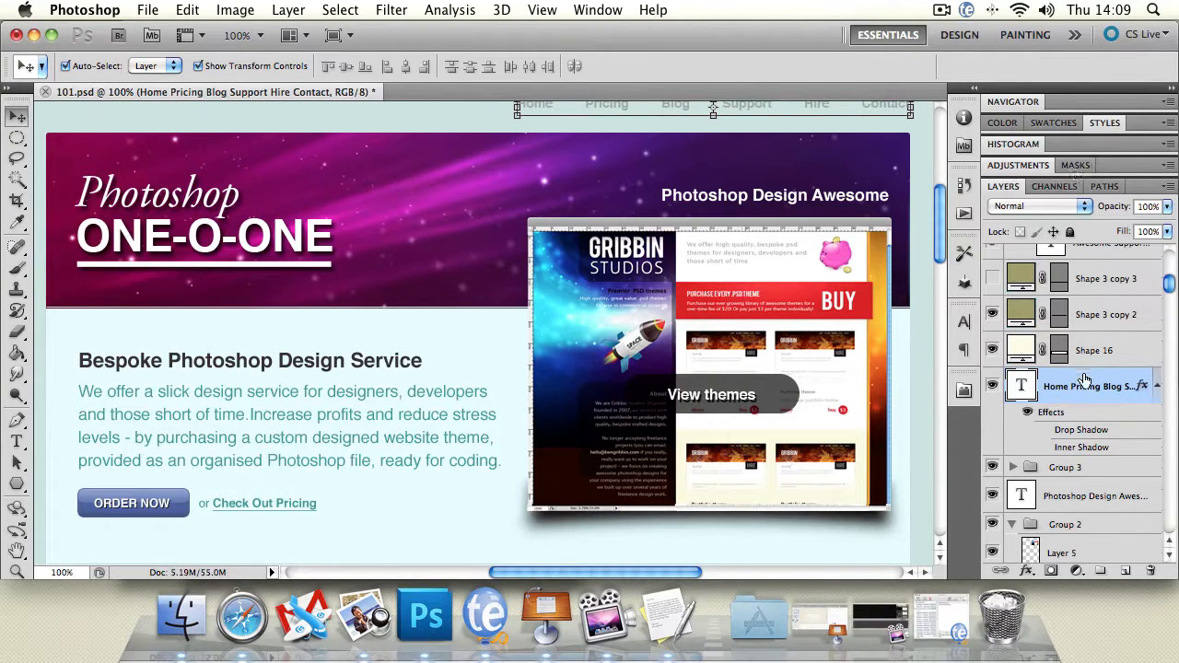
pyautogui.moveTo(1085, 380); pyautogui.dragTo(1049, 243)
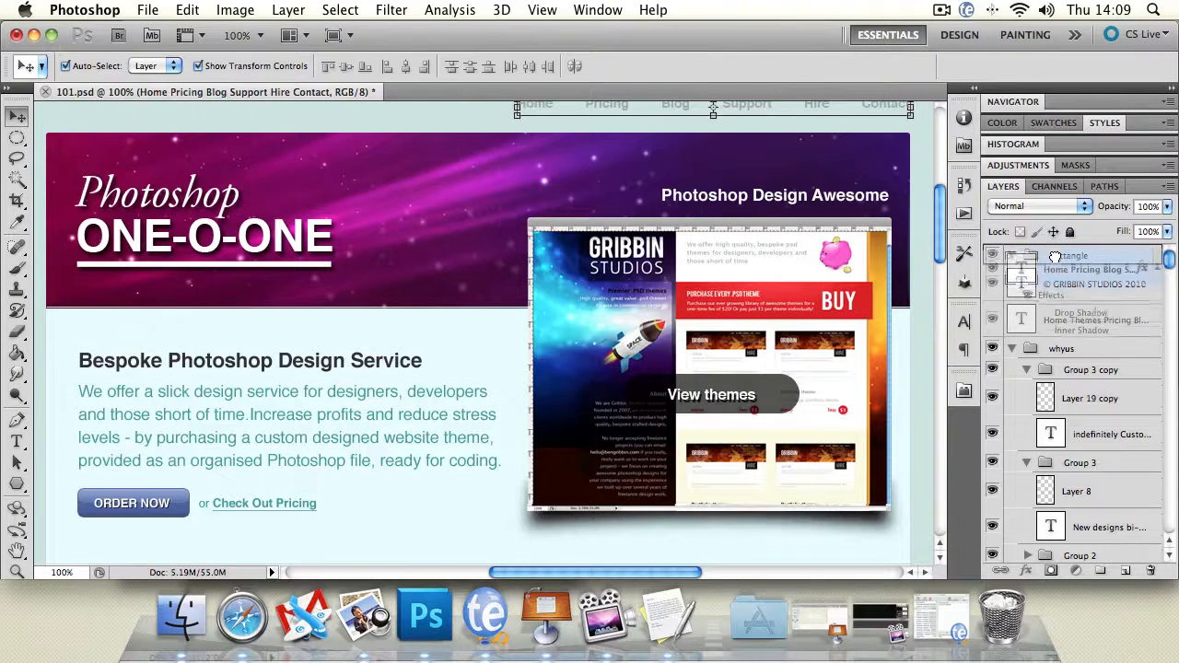
pyautogui.moveTo(1056, 275); pyautogui.dragTo(1030, 261)
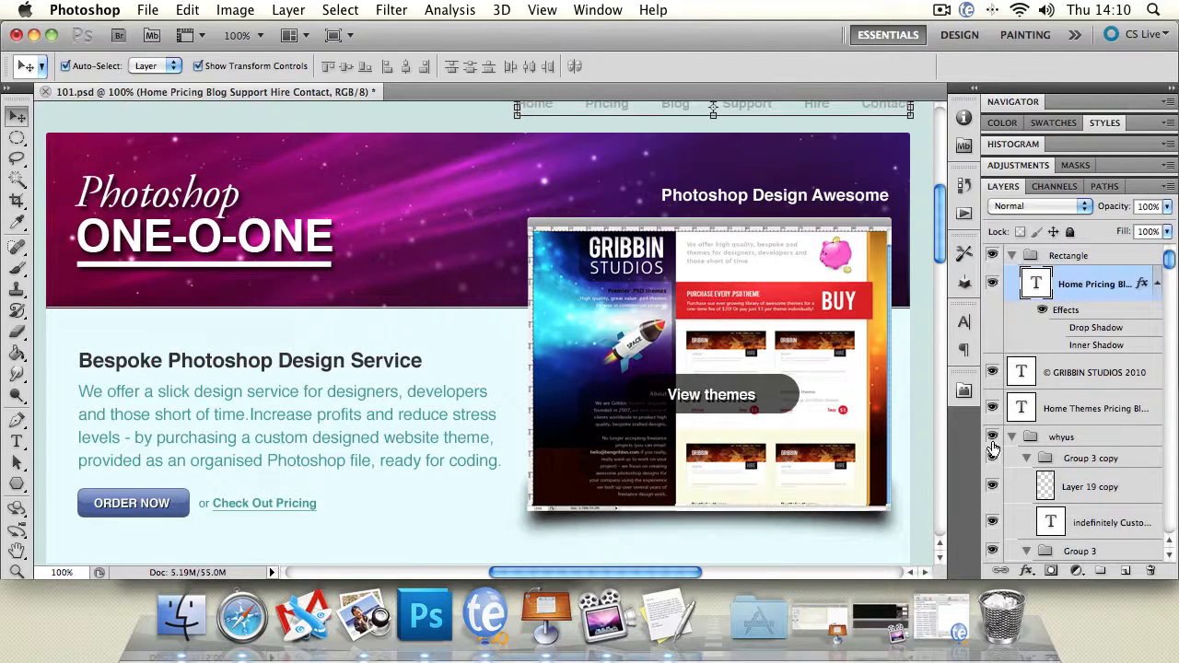
pyautogui.click(1013, 256)
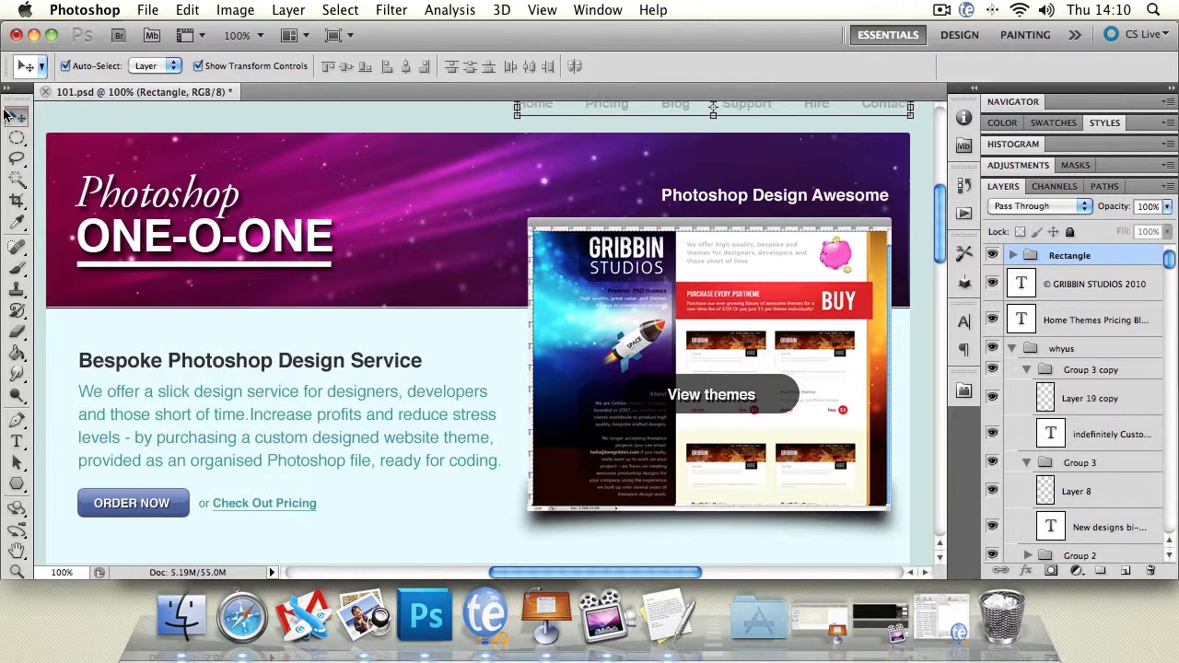
pyautogui.click(1012, 256)
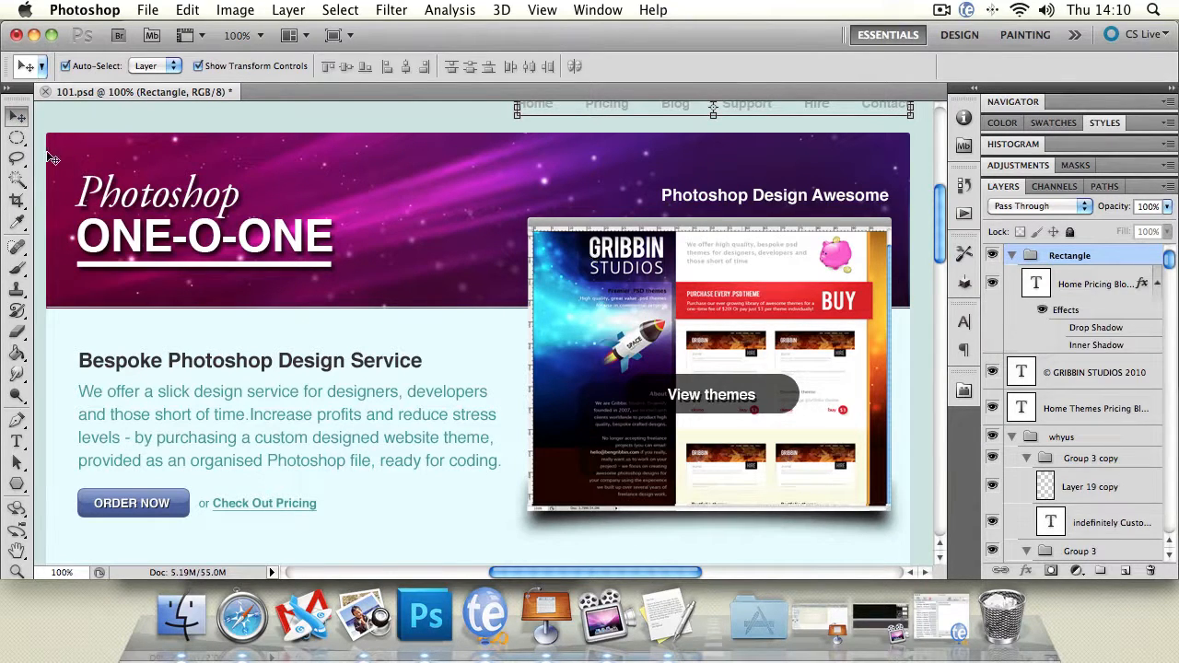
# Step: Add the Bespoke Photoshop Design Service and Photoshop Design Awesome text layers to the Rectangle group
pyautogui.click(247, 371)
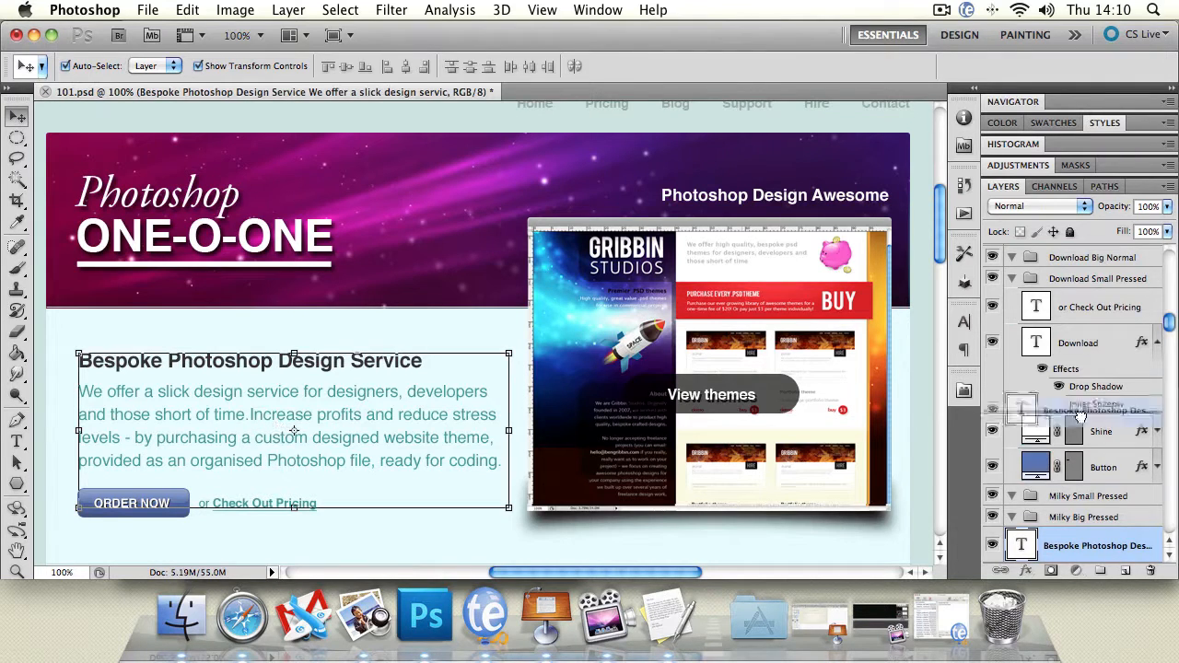
pyautogui.moveTo(1111, 560); pyautogui.dragTo(1097, 265)
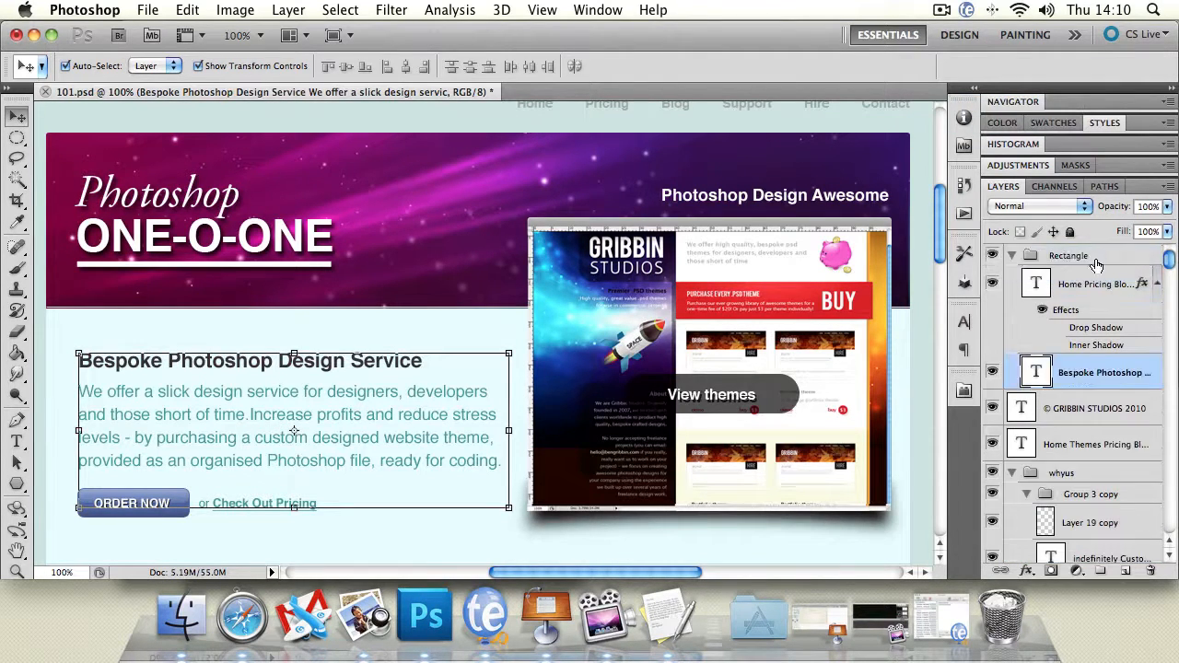
pyautogui.click(763, 201)
pyautogui.moveTo(1096, 543); pyautogui.dragTo(1088, 256)
# Step: Move the theme screenshot's Group 2 into the Rectangle group, directly above the Bespoke Photoshop text layer, and collapse Rectangle
pyautogui.click(752, 288)
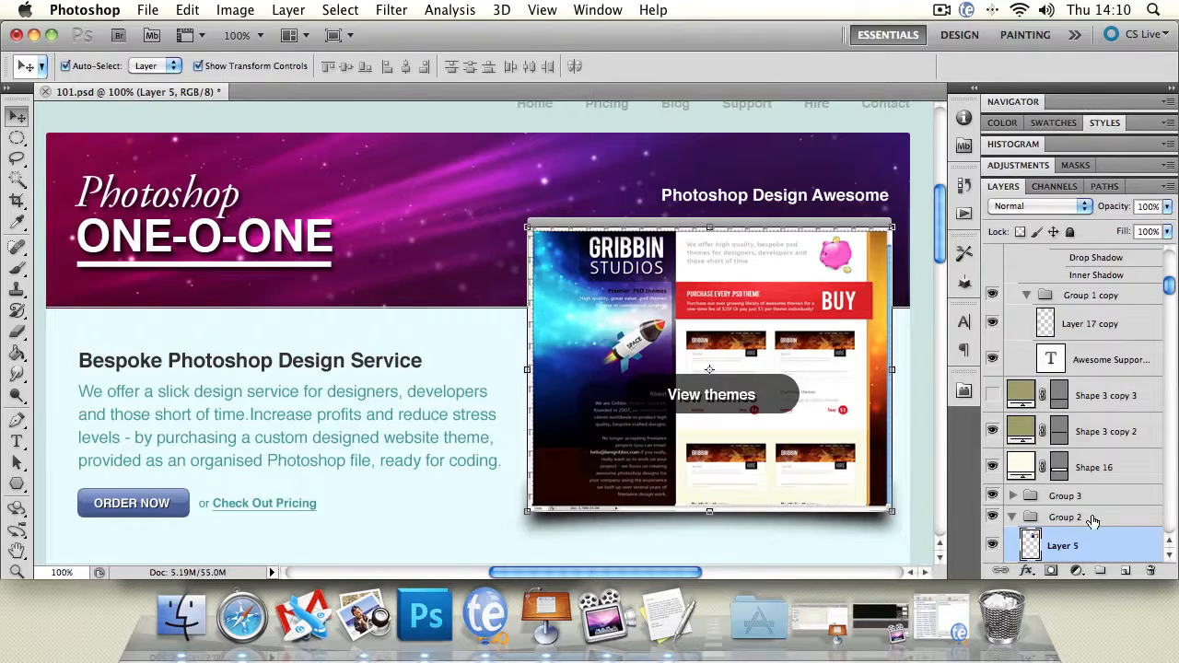
pyautogui.moveTo(1084, 519); pyautogui.dragTo(1074, 263)
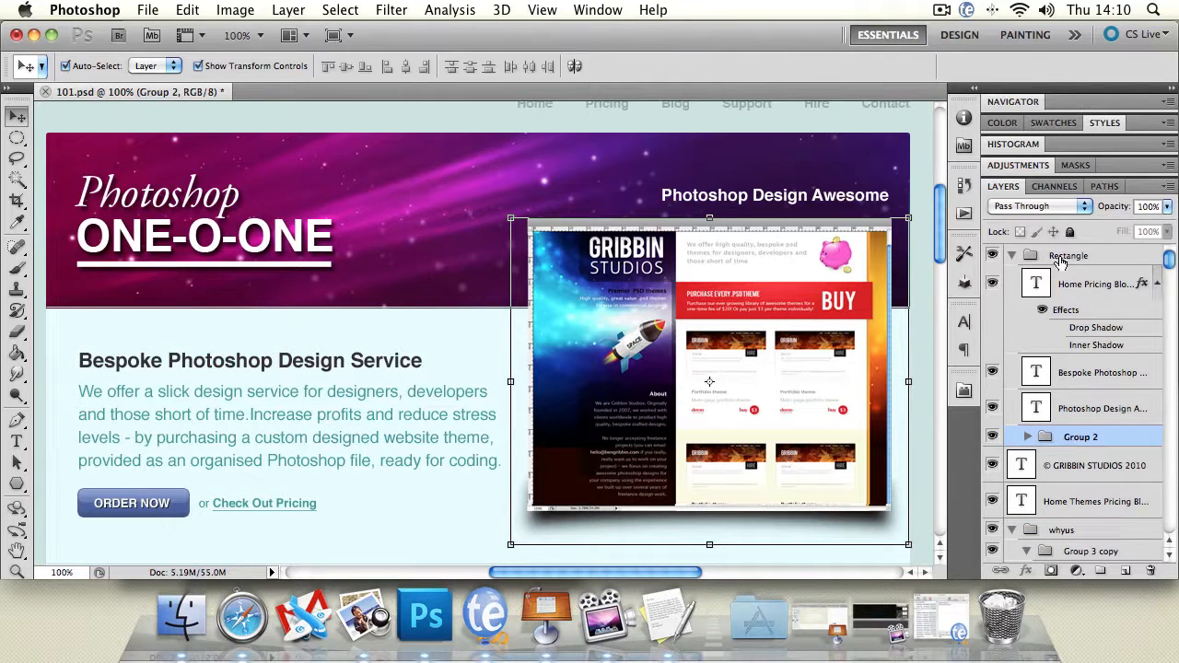
pyautogui.moveTo(1074, 444); pyautogui.dragTo(1082, 343)
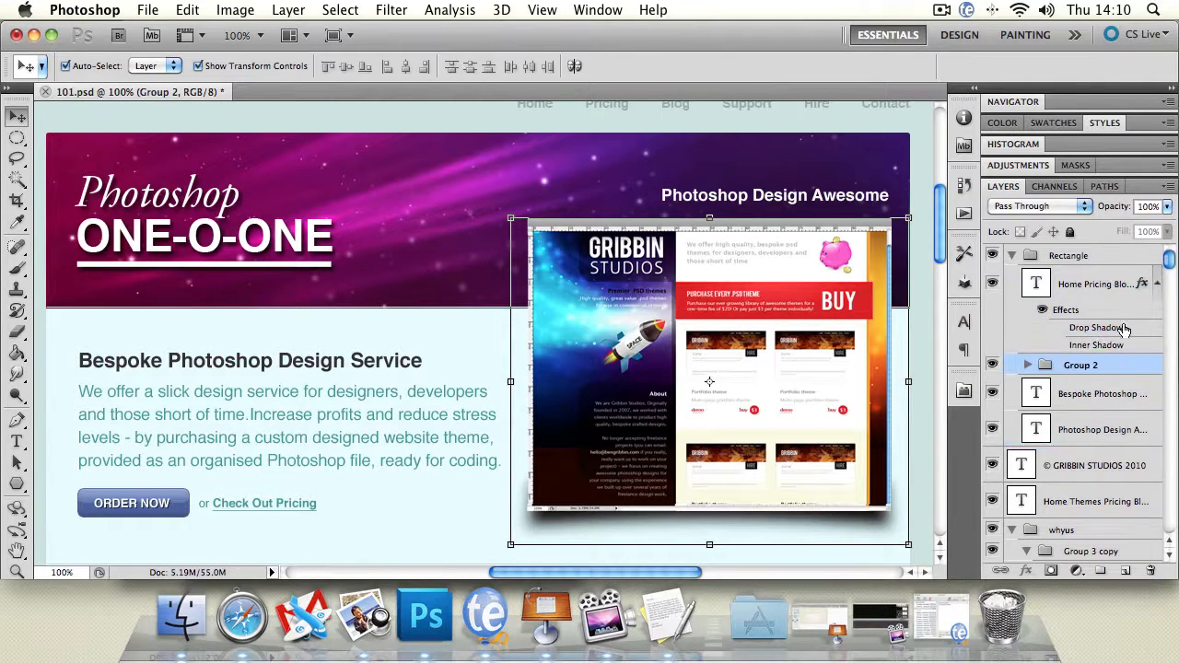
pyautogui.click(1012, 256)
pyautogui.click(1031, 258)
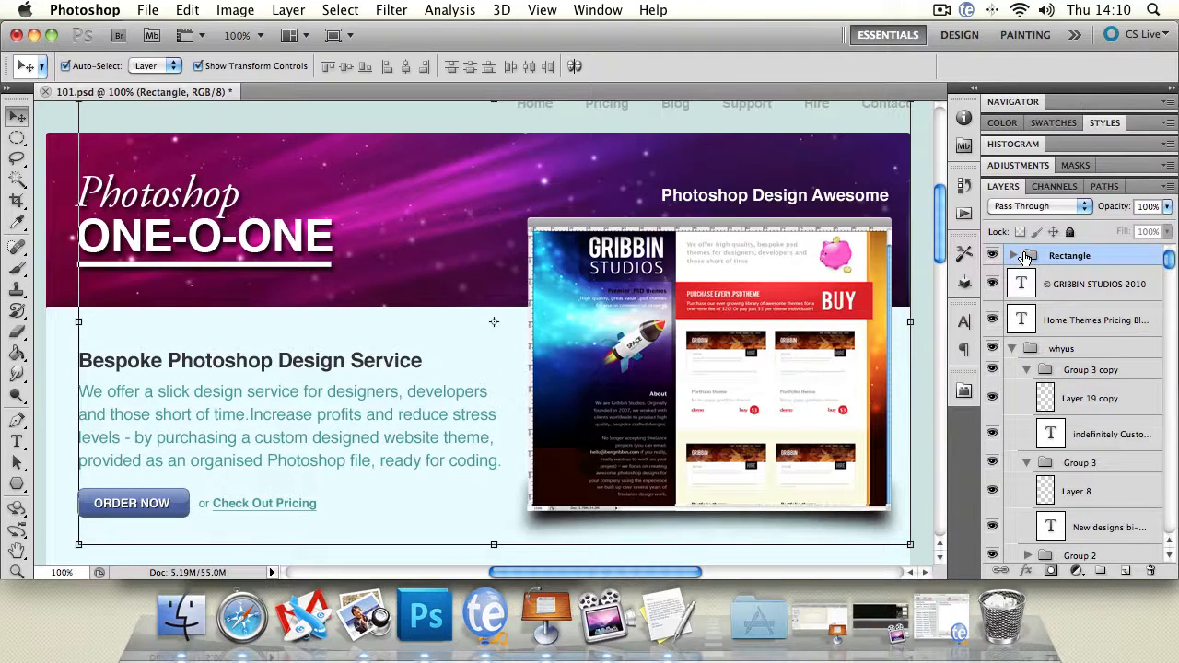
# Step: Locate the ONE-O-ONE title's layer and move its parent, Group 1, into the Rectangle group
pyautogui.click(255, 238)
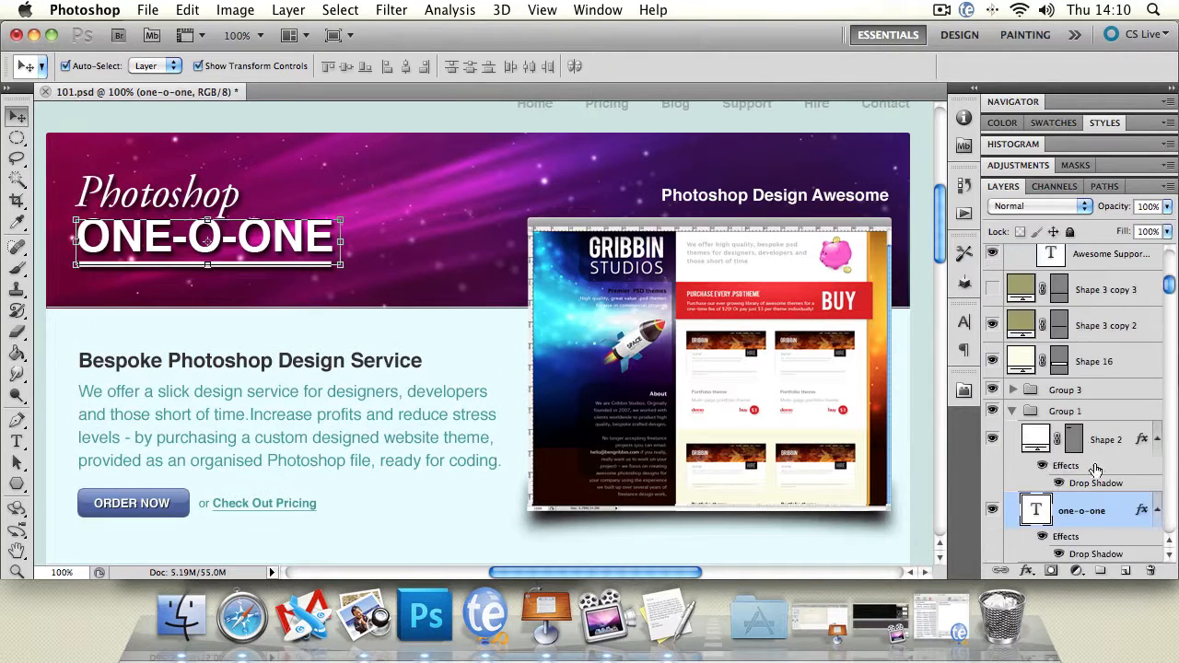
pyautogui.scroll(10, 1095, 470)
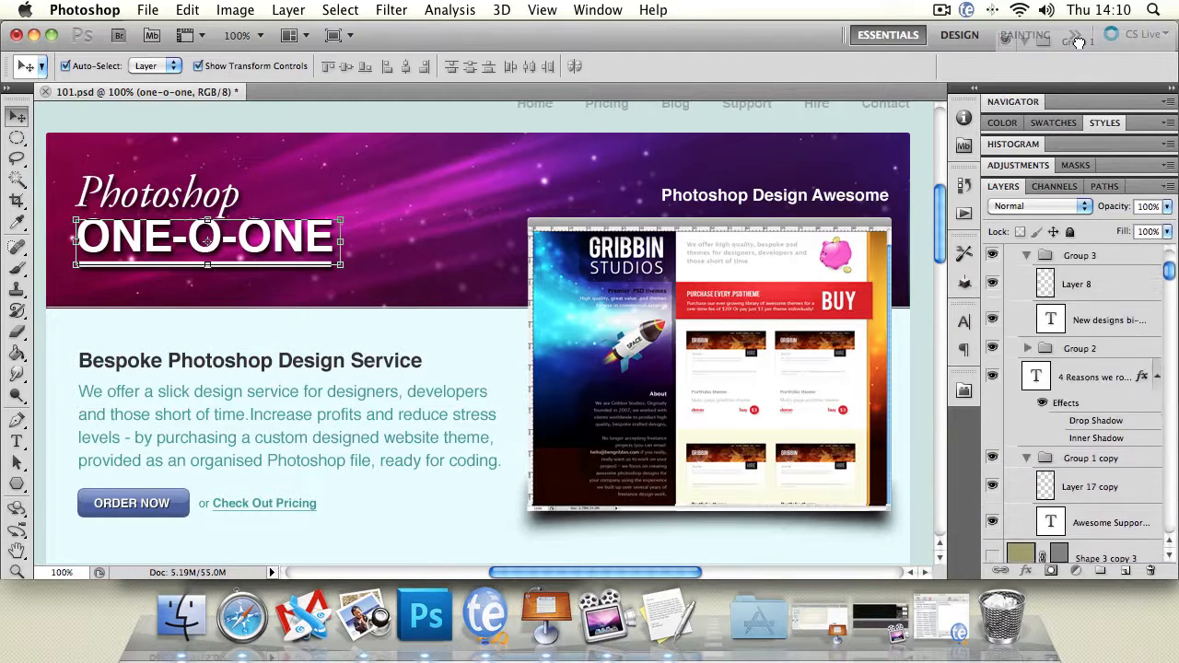
pyautogui.moveTo(1079, 43); pyautogui.dragTo(1087, 258)
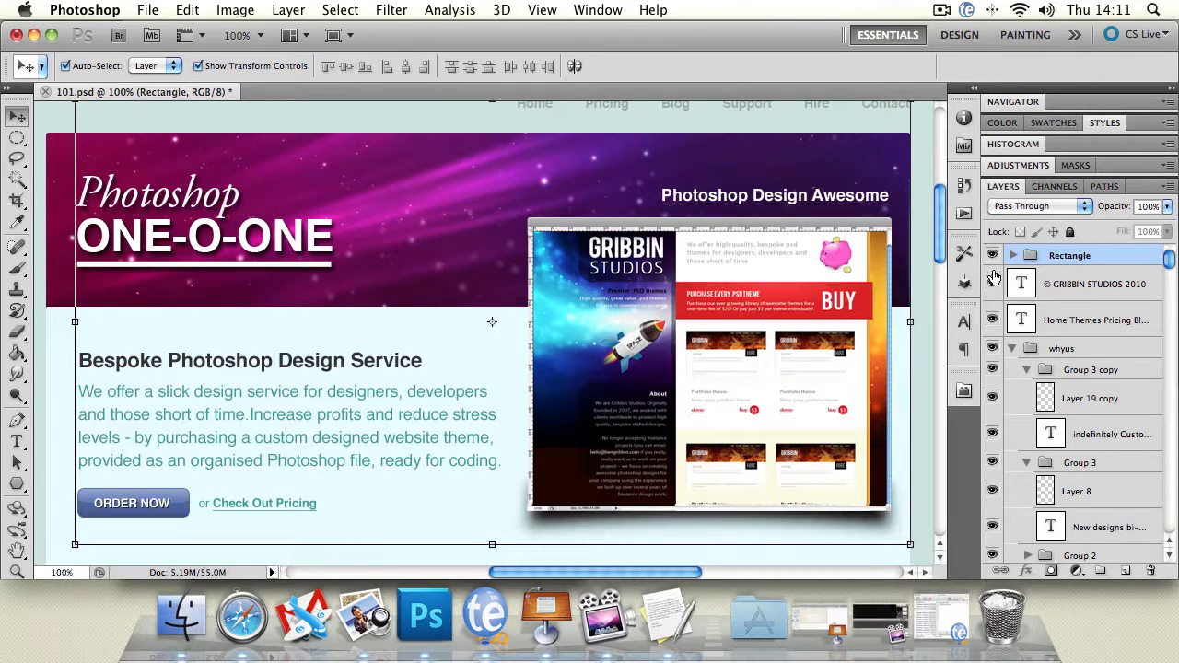
# Step: Hide and show the Rectangle group twice to check its contents, and select the Photoshop title text on the canvas
pyautogui.click(993, 255)
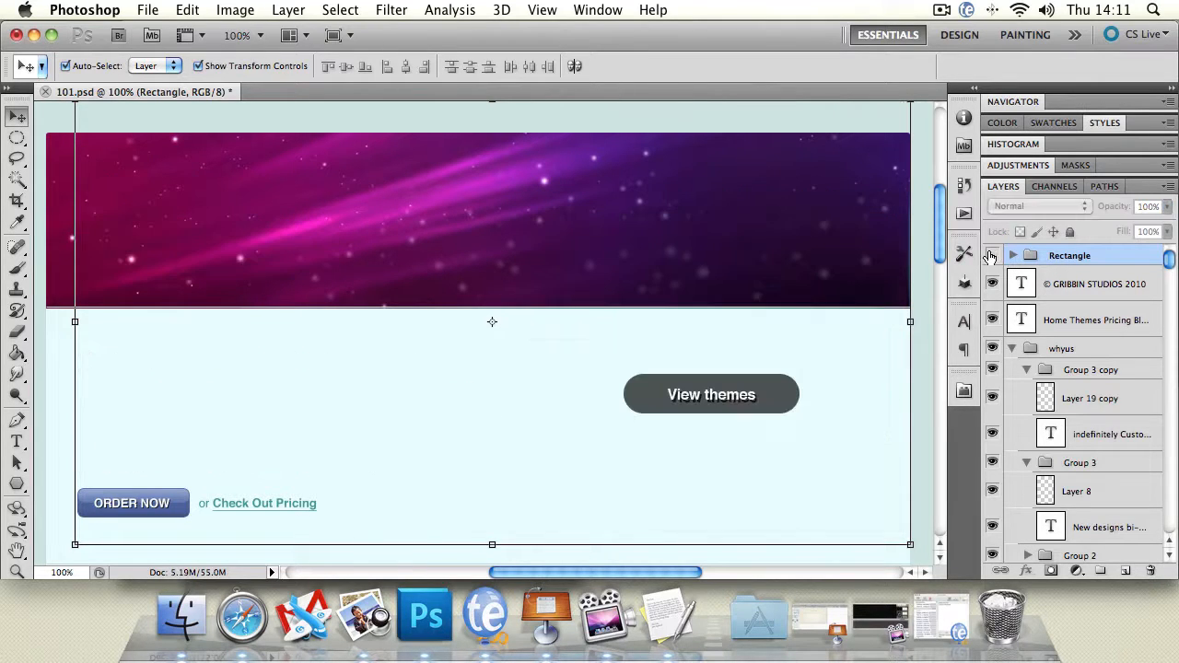
pyautogui.click(993, 256)
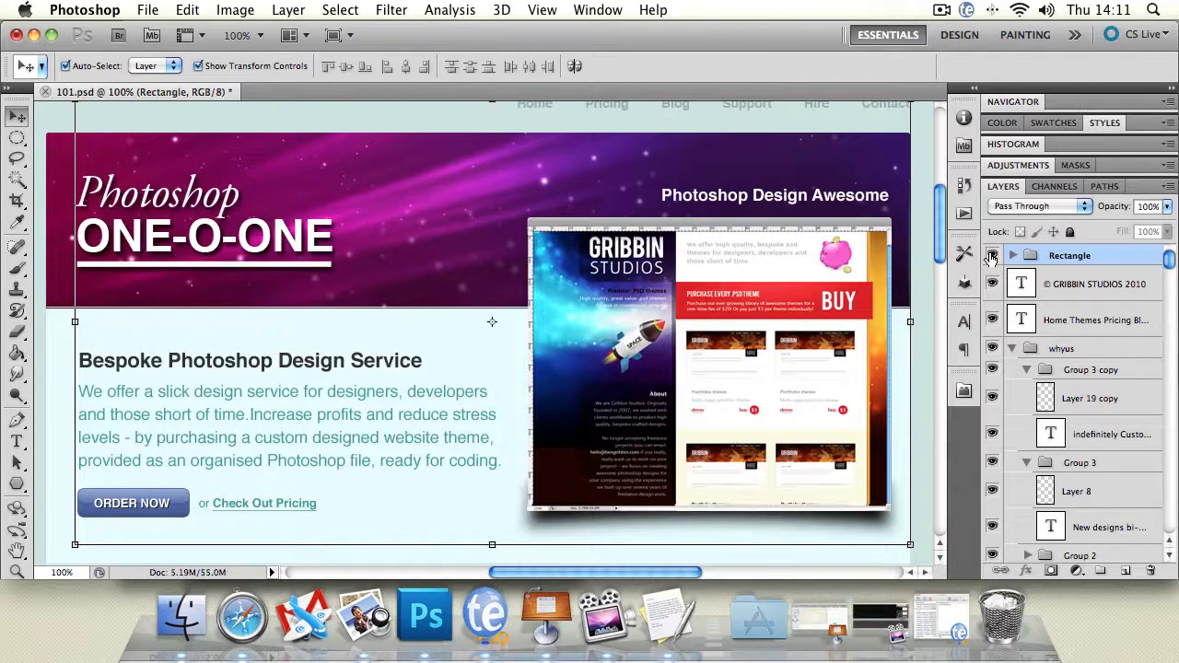
pyautogui.click(992, 255)
pyautogui.click(992, 255)
pyautogui.click(147, 210)
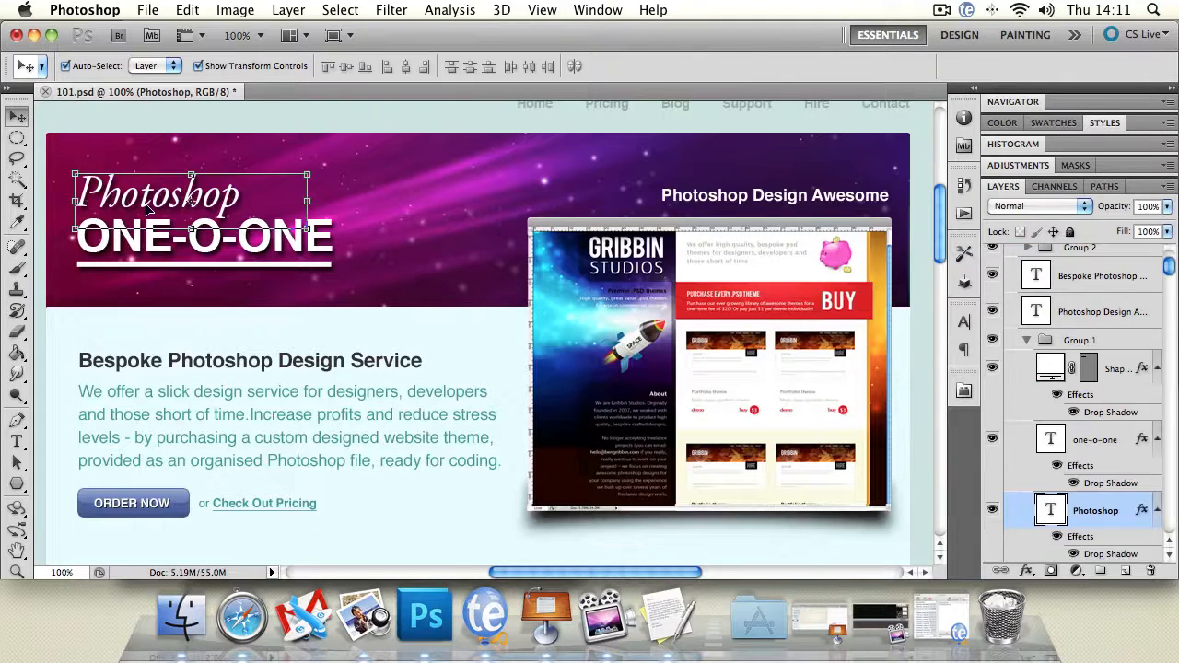
# Step: Set the Move tool to auto-select groups and select the Rectangle group
pyautogui.click(164, 65)
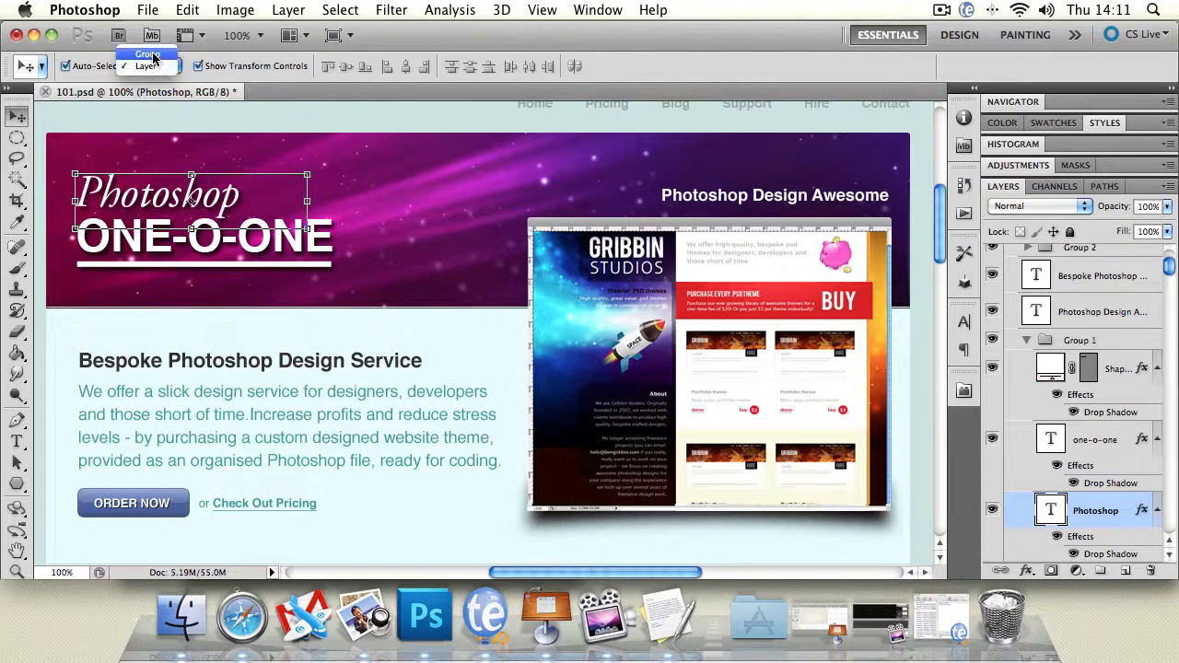
pyautogui.click(148, 55)
pyautogui.moveTo(1169, 273); pyautogui.dragTo(1169, 259)
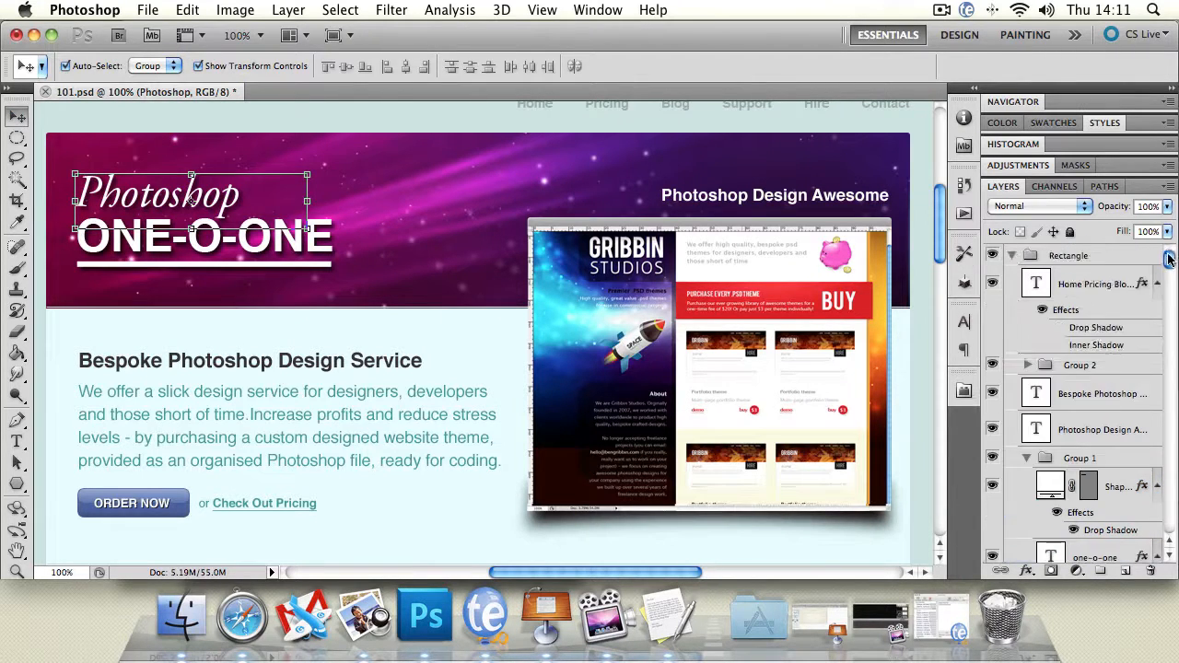
pyautogui.click(1086, 259)
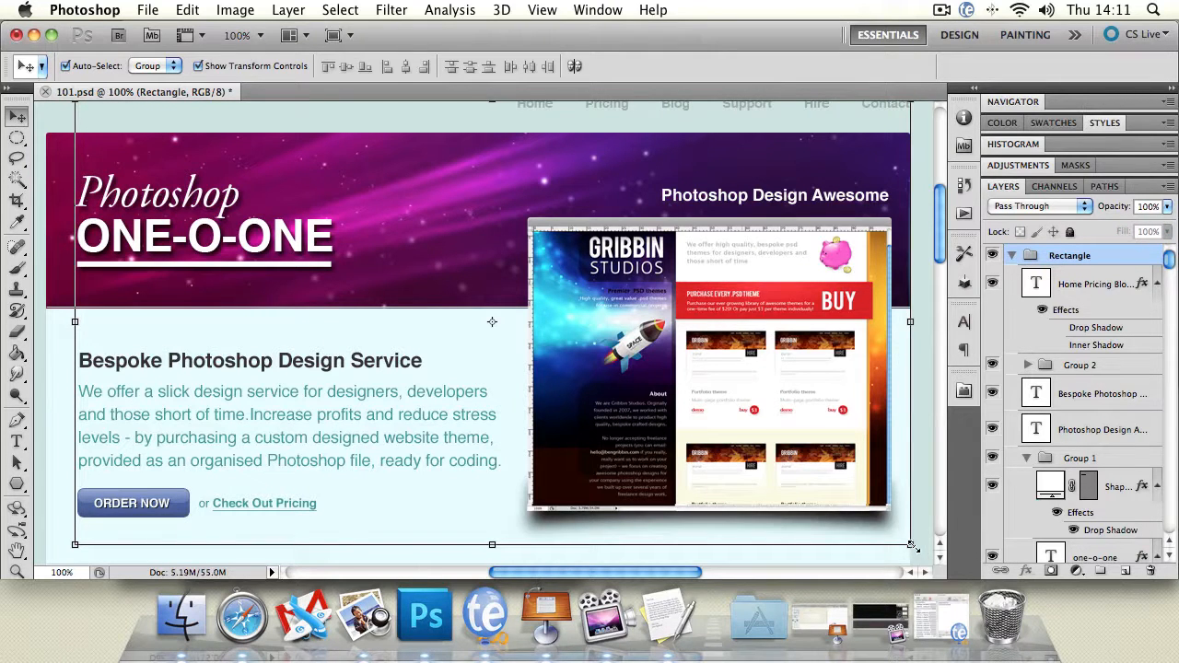
# Step: Scale the whole Rectangle group down to roughly two thirds of its size, keeping its left edge in place
pyautogui.press('super+t')
pyautogui.moveTo(910, 541); pyautogui.dragTo(600, 364)
pyautogui.press('Return')
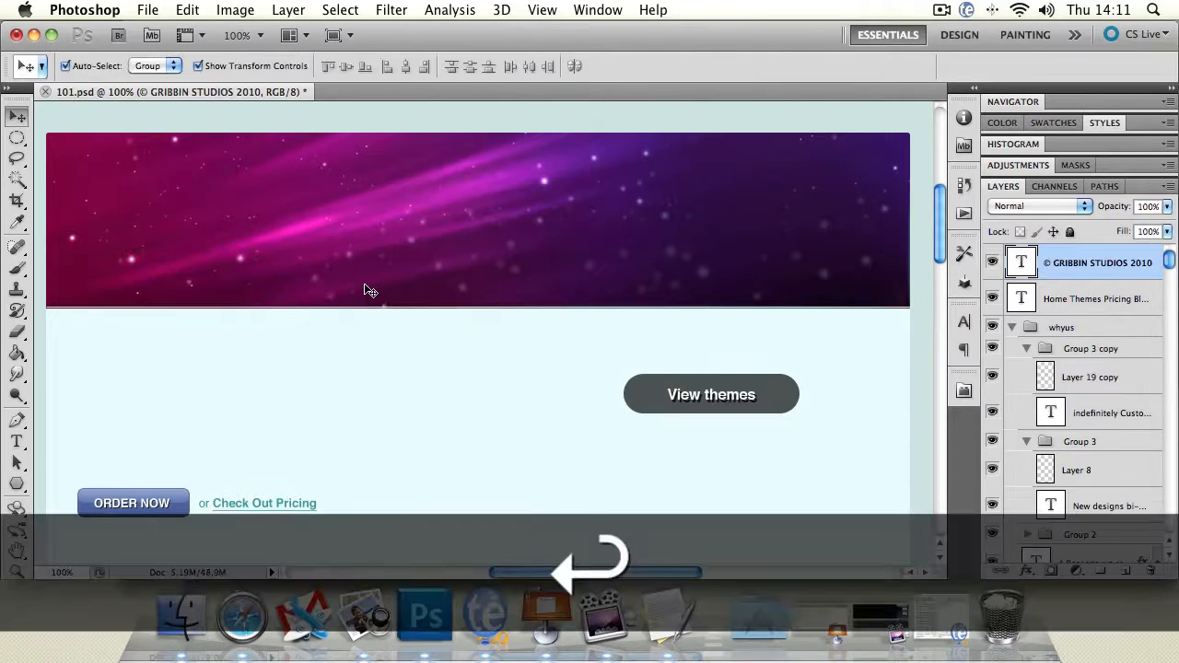
# Step: Undo the move and the scaling of the Rectangle group
pyautogui.press('super+z')
pyautogui.press('super+z')
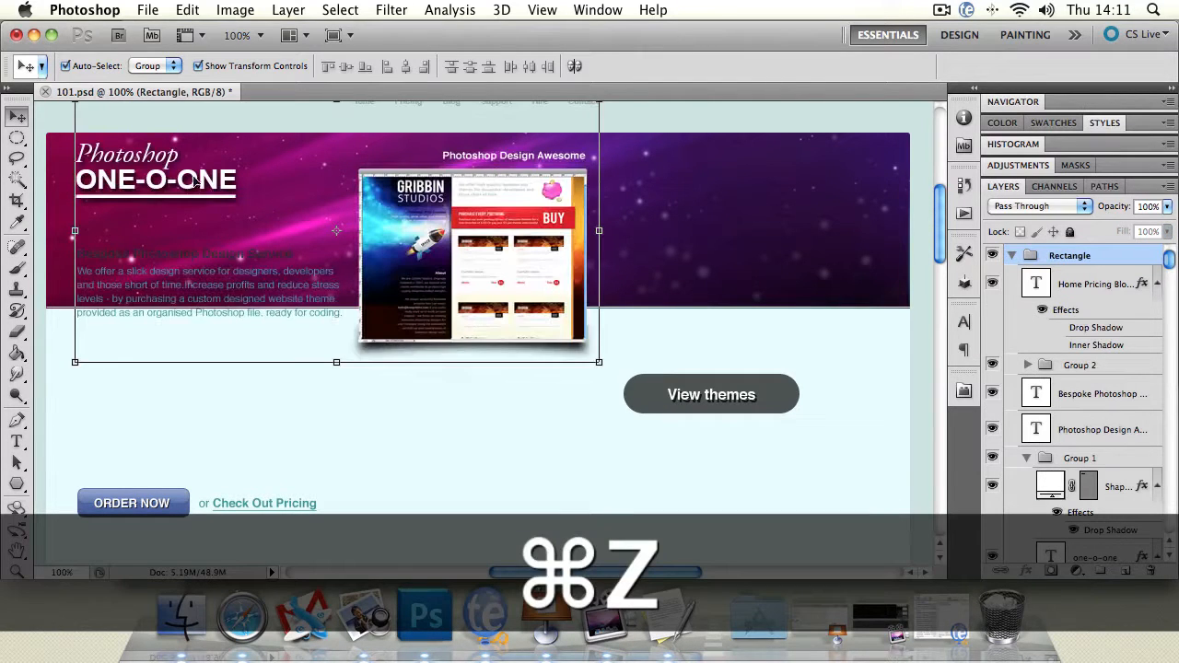
pyautogui.press('super+z')
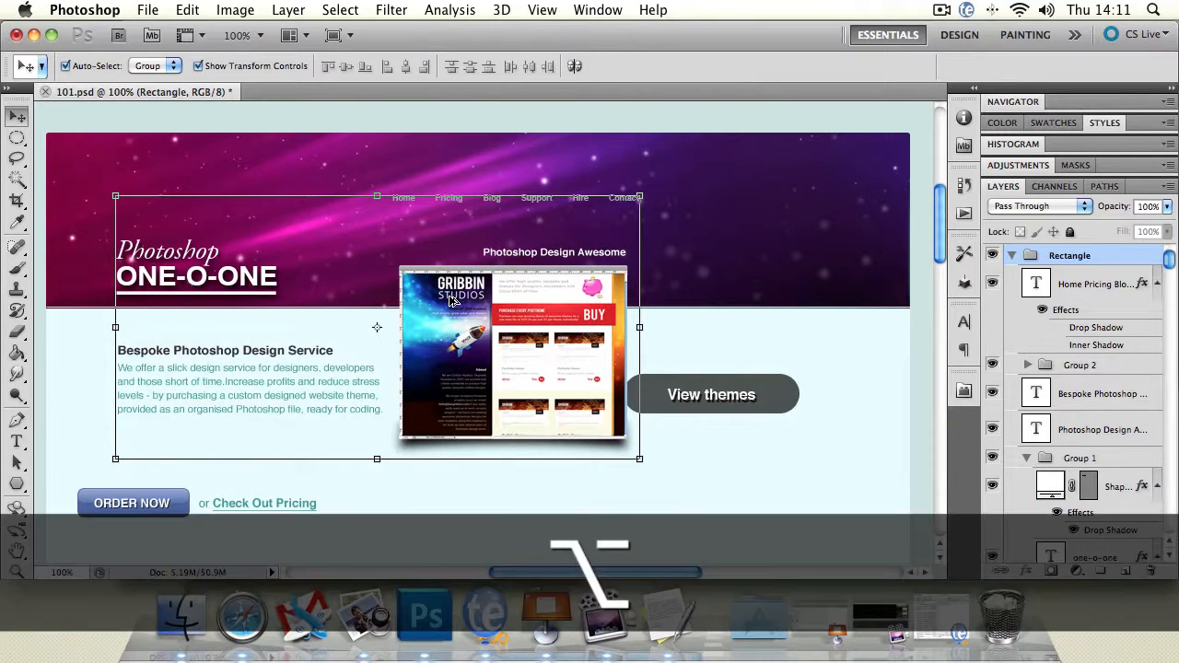
pyautogui.press('super+alt+z')
pyautogui.press('super+alt+z')
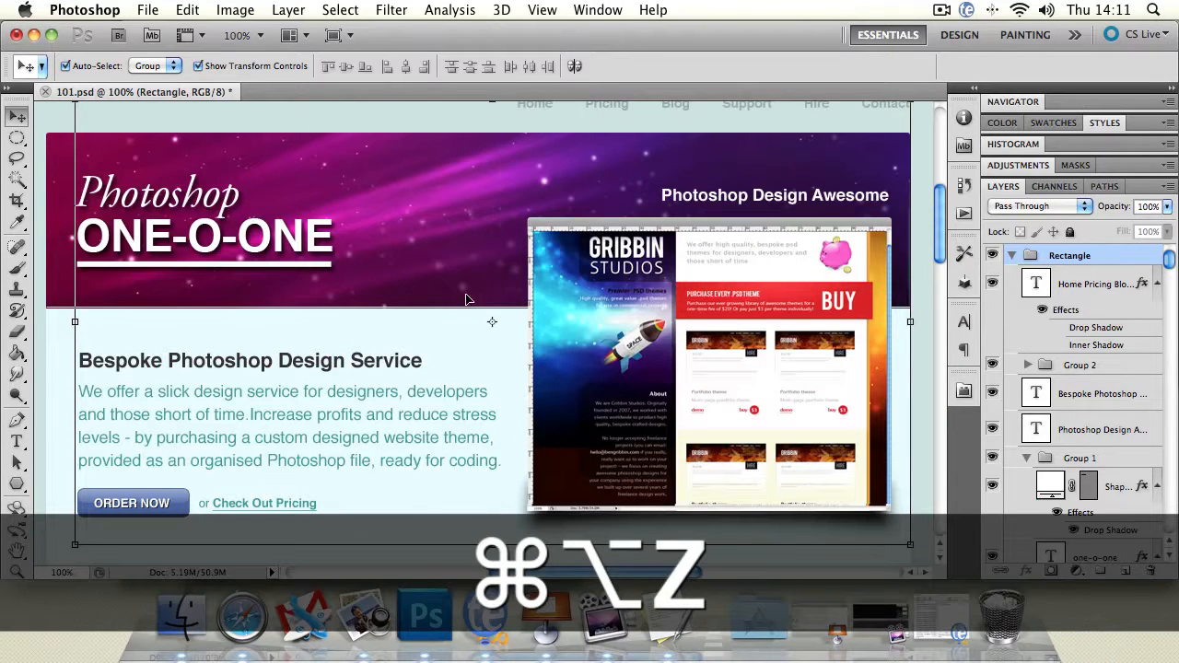
# Step: Collapse the Rectangle group and hide and show it repeatedly to compare the design with and without its contents
pyautogui.click(1013, 256)
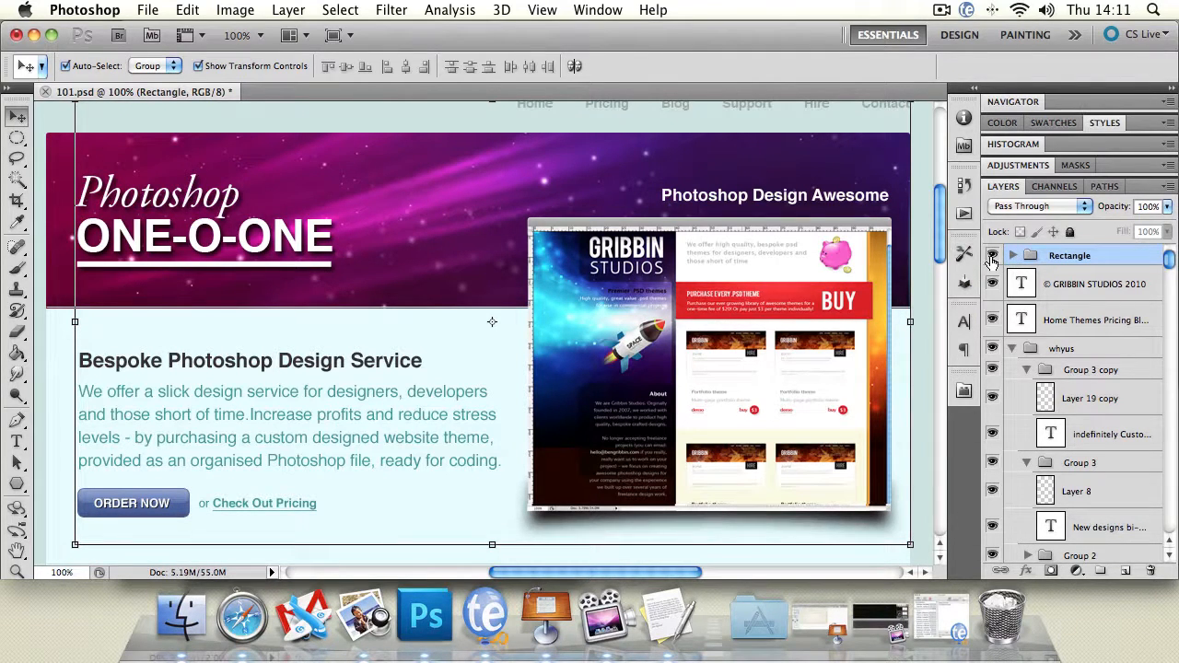
pyautogui.click(992, 258)
pyautogui.click(991, 257)
pyautogui.click(992, 257)
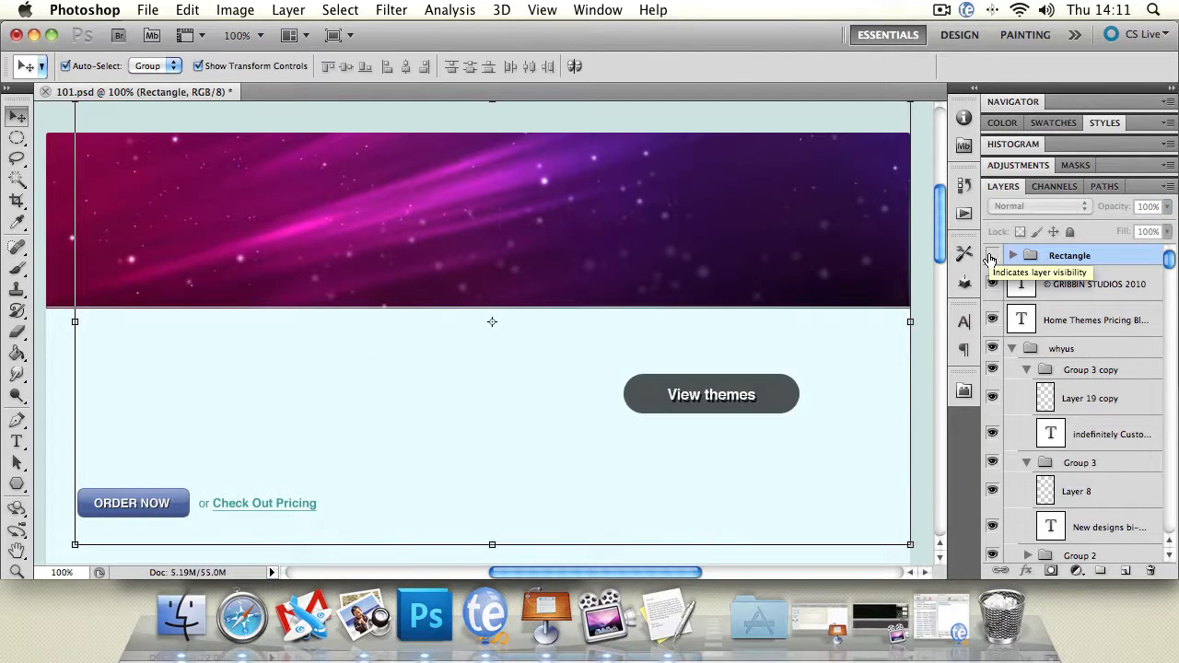
pyautogui.click(992, 257)
pyautogui.click(992, 257)
pyautogui.click(992, 257)
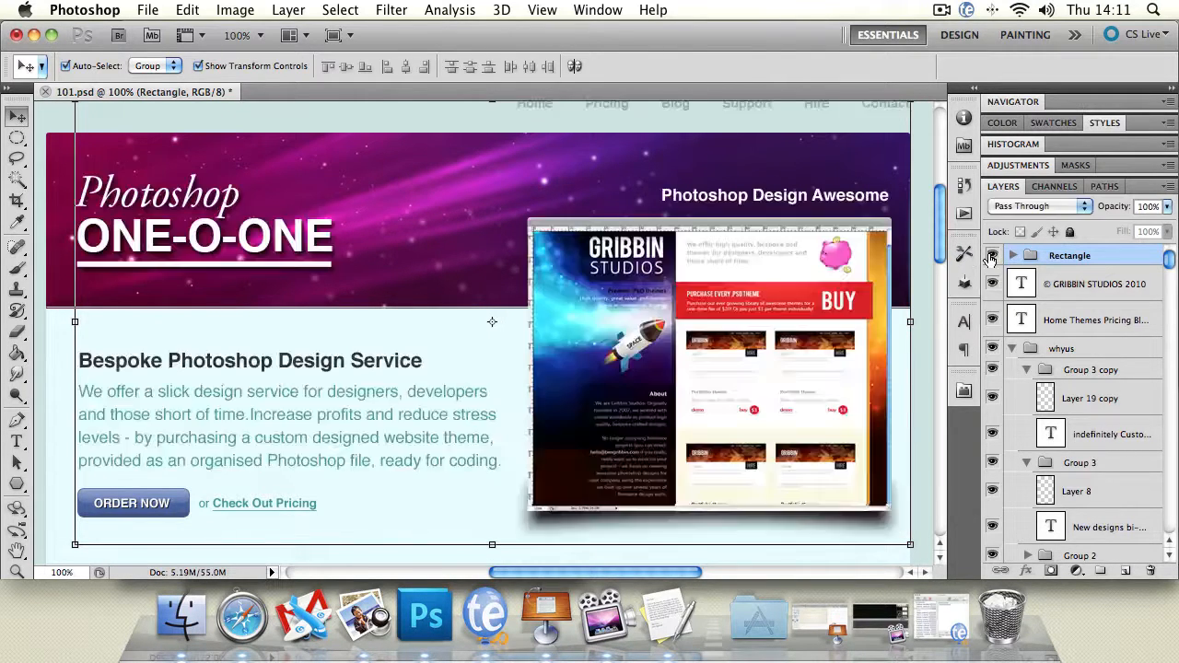
pyautogui.click(991, 257)
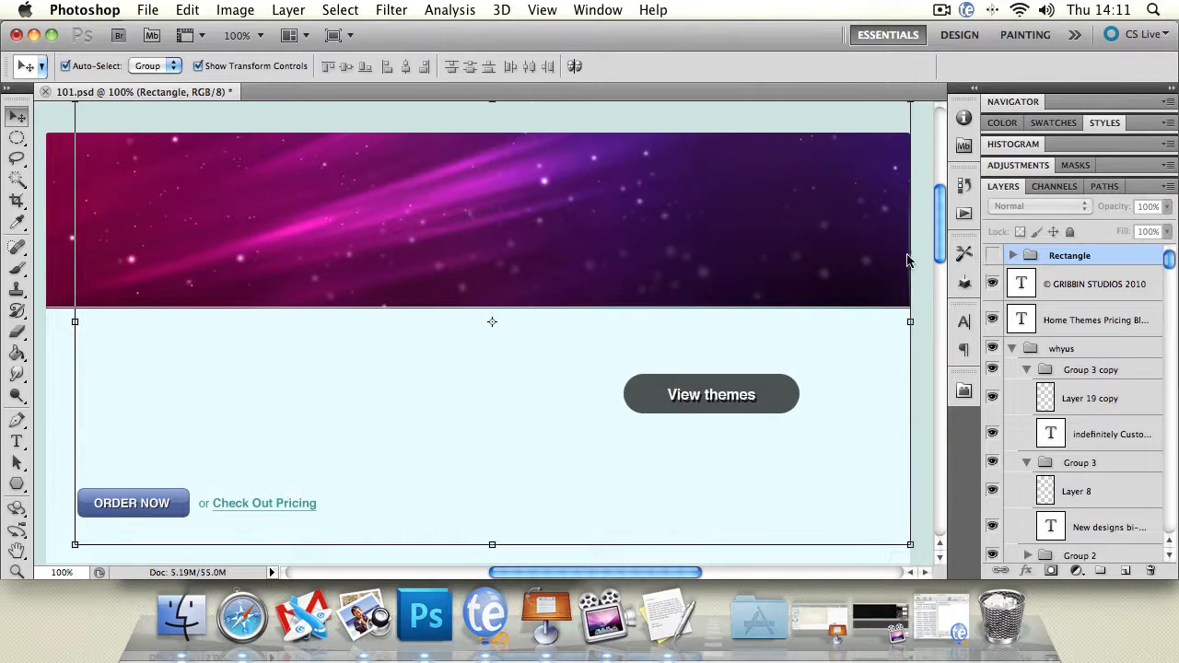
pyautogui.click(993, 258)
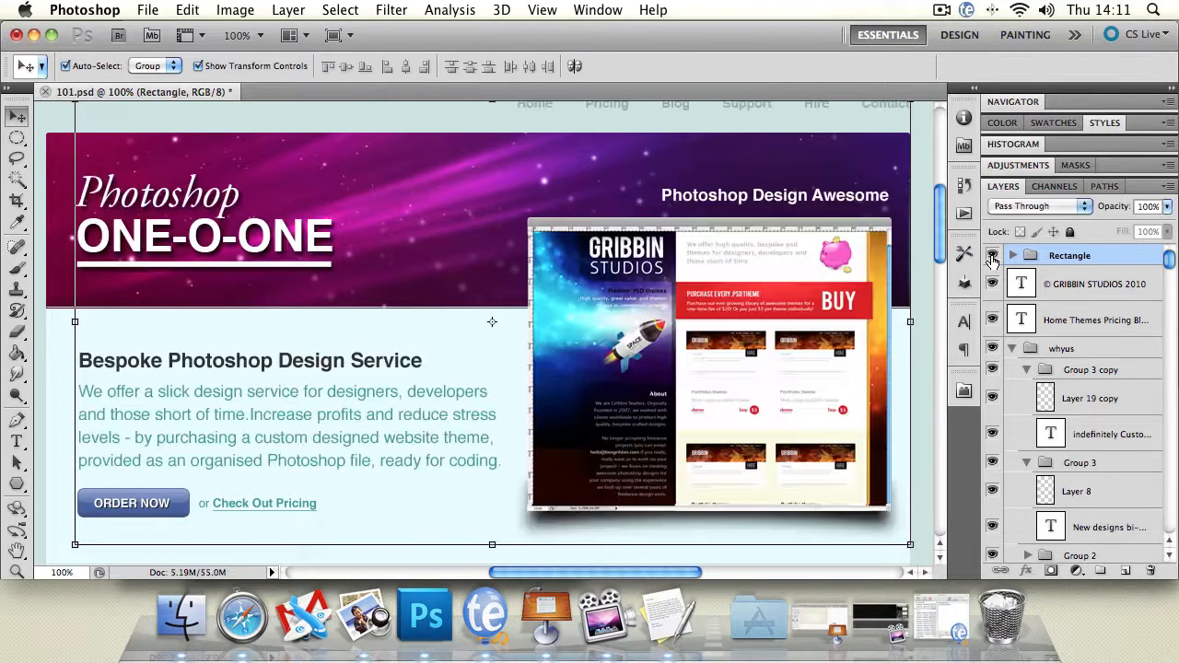
# Step: Select the design group through the purple banner on the canvas and collapse the whyus group
pyautogui.click(395, 171)
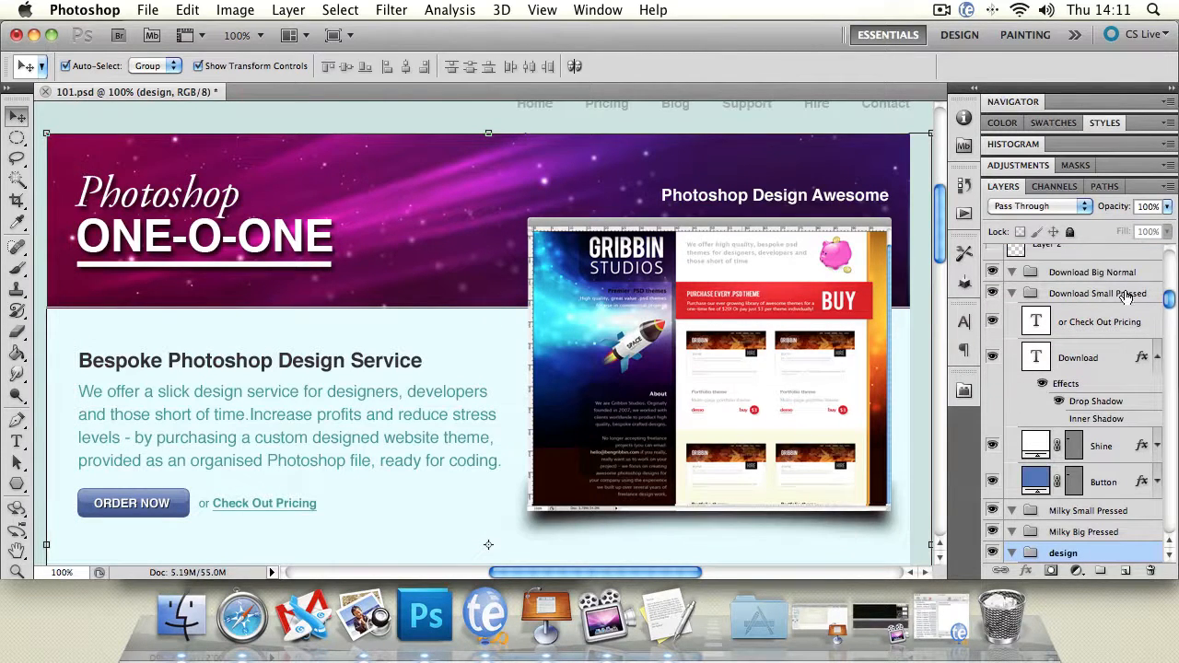
pyautogui.moveTo(1173, 304); pyautogui.dragTo(1172, 260)
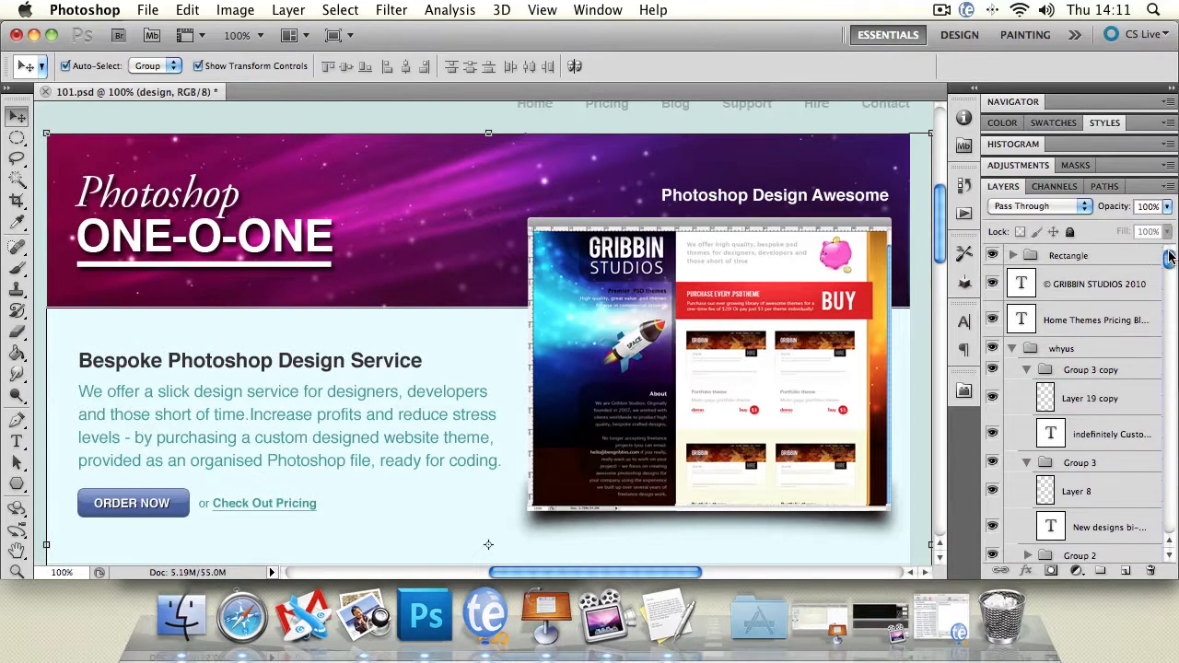
pyautogui.click(1013, 351)
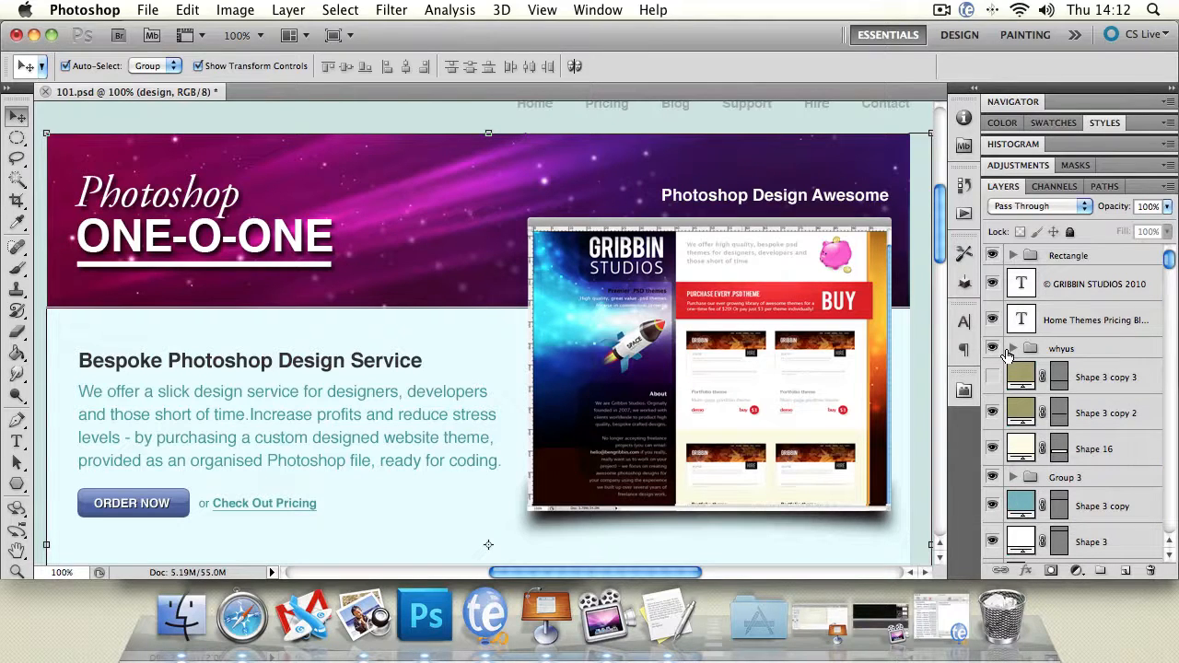
# Step: Set the blend mode of both the design group and the Rectangle group to Normal
pyautogui.click(1050, 208)
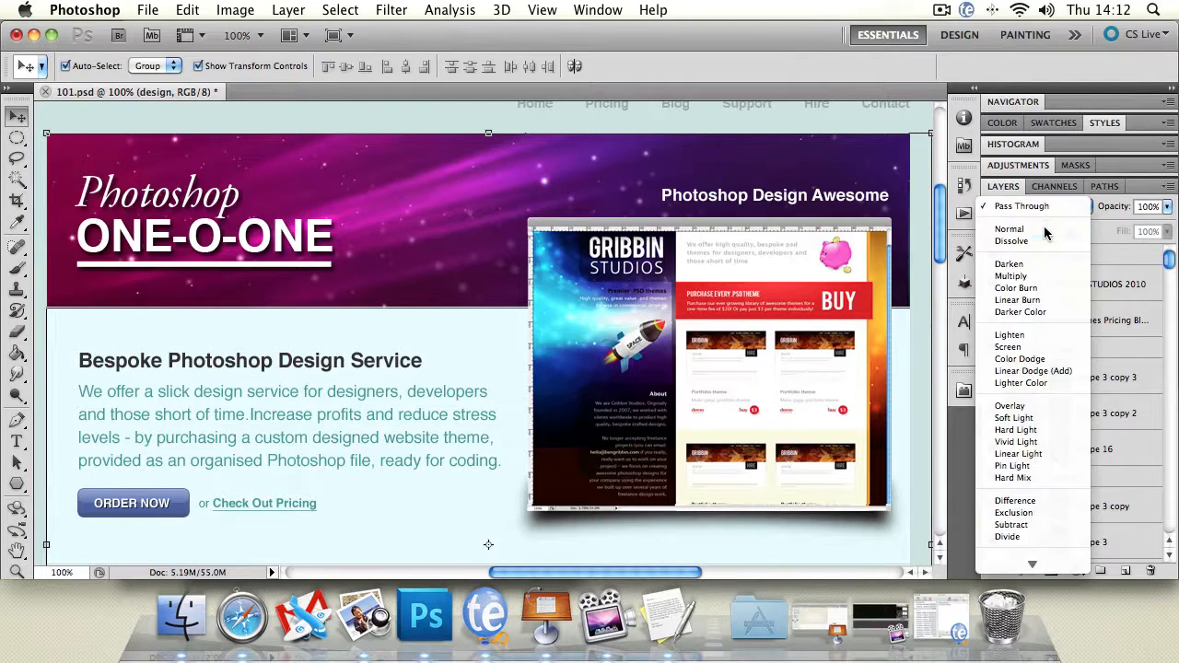
pyautogui.click(1042, 229)
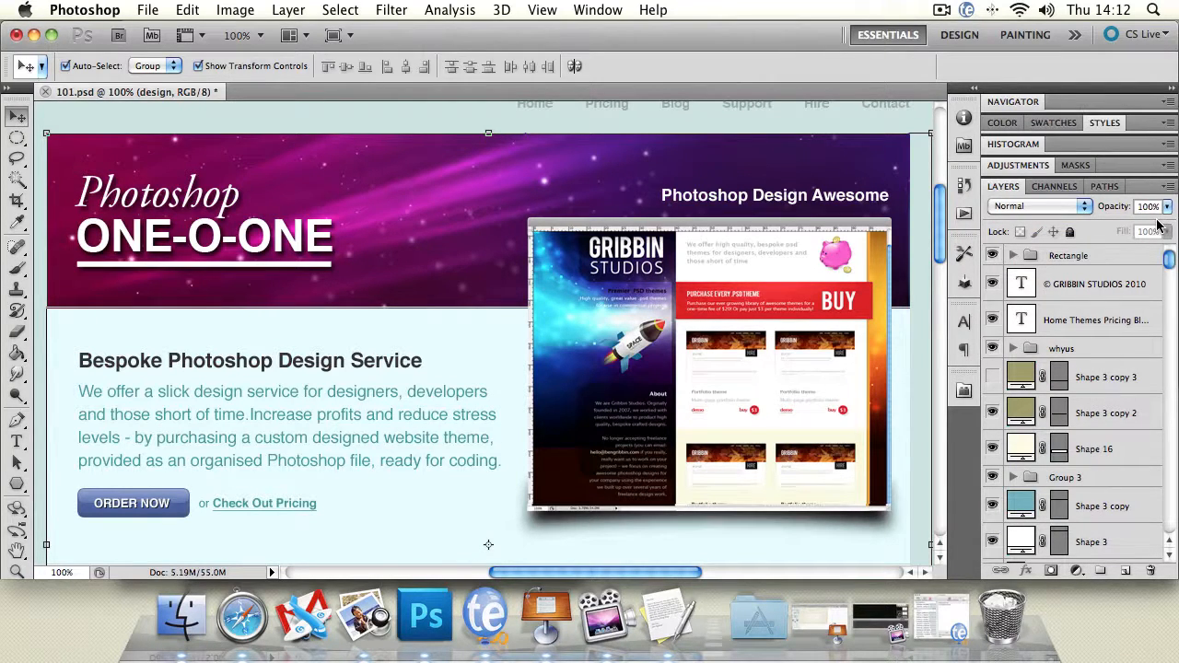
pyautogui.click(1069, 256)
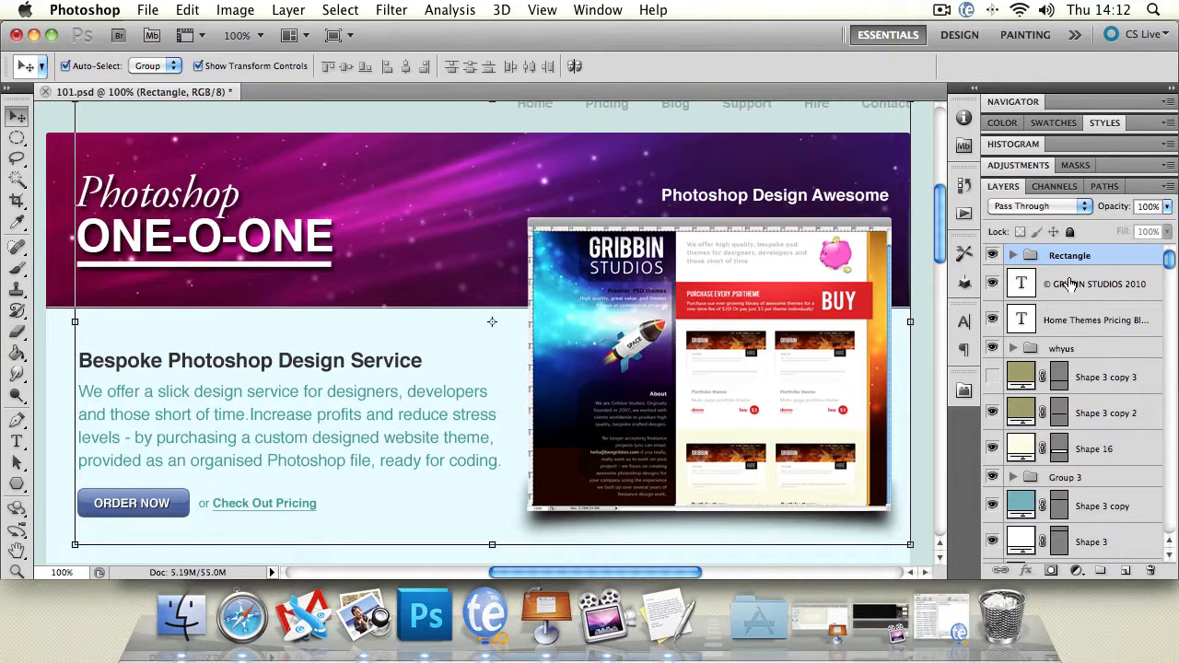
pyautogui.click(1023, 210)
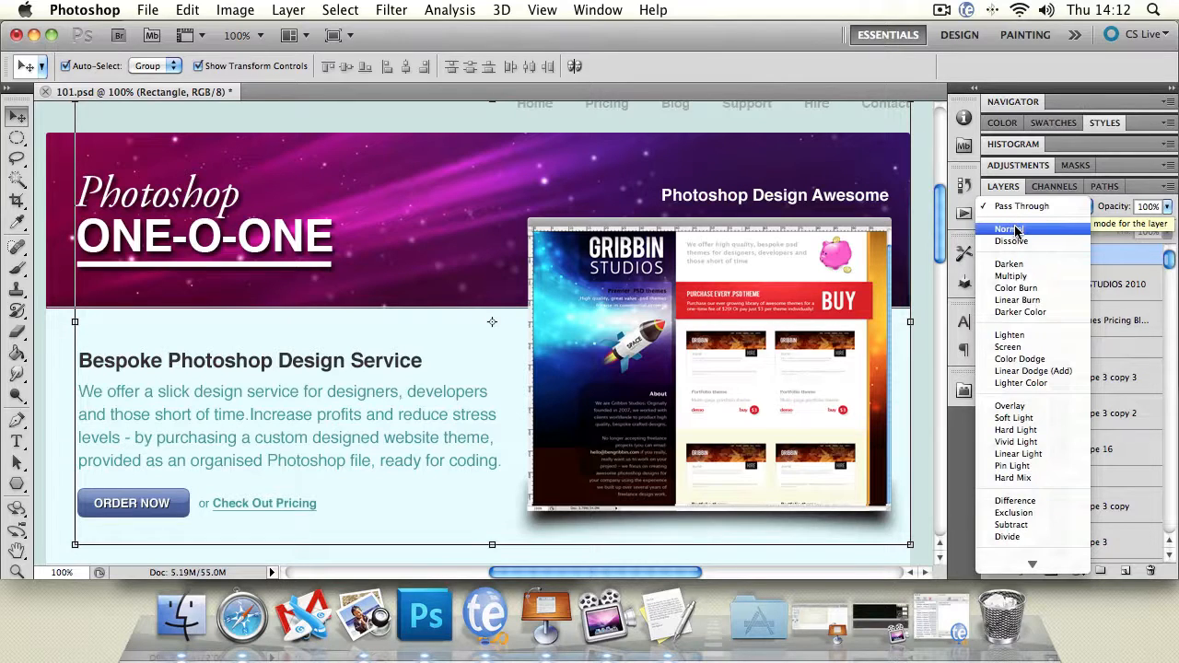
pyautogui.click(1017, 231)
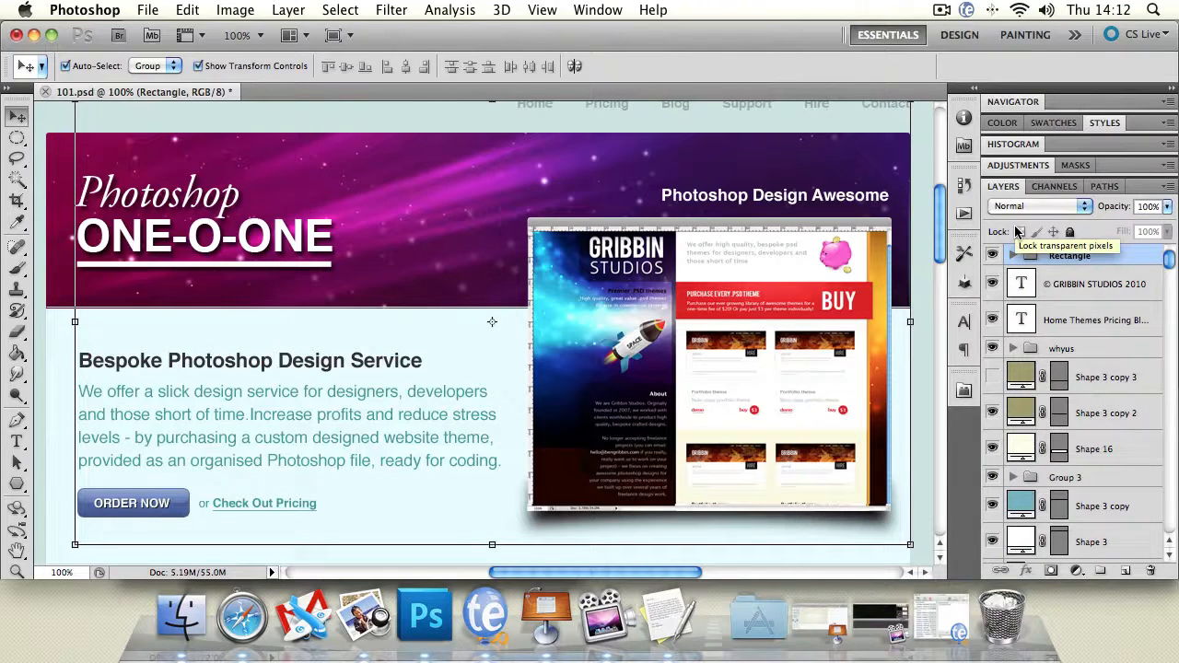
# Step: Try the Lighten, Overlay and Hard Light blend modes on the Rectangle group and return it to Normal
pyautogui.click(1032, 206)
pyautogui.click(1051, 318)
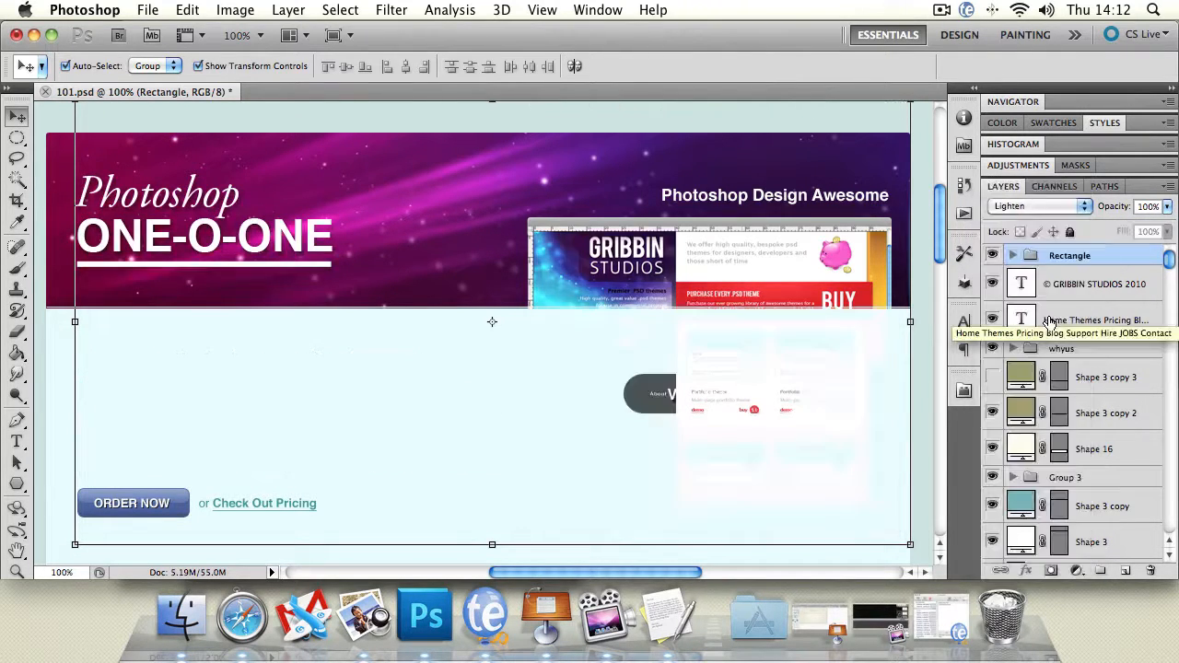
pyautogui.click(1032, 207)
pyautogui.click(1027, 284)
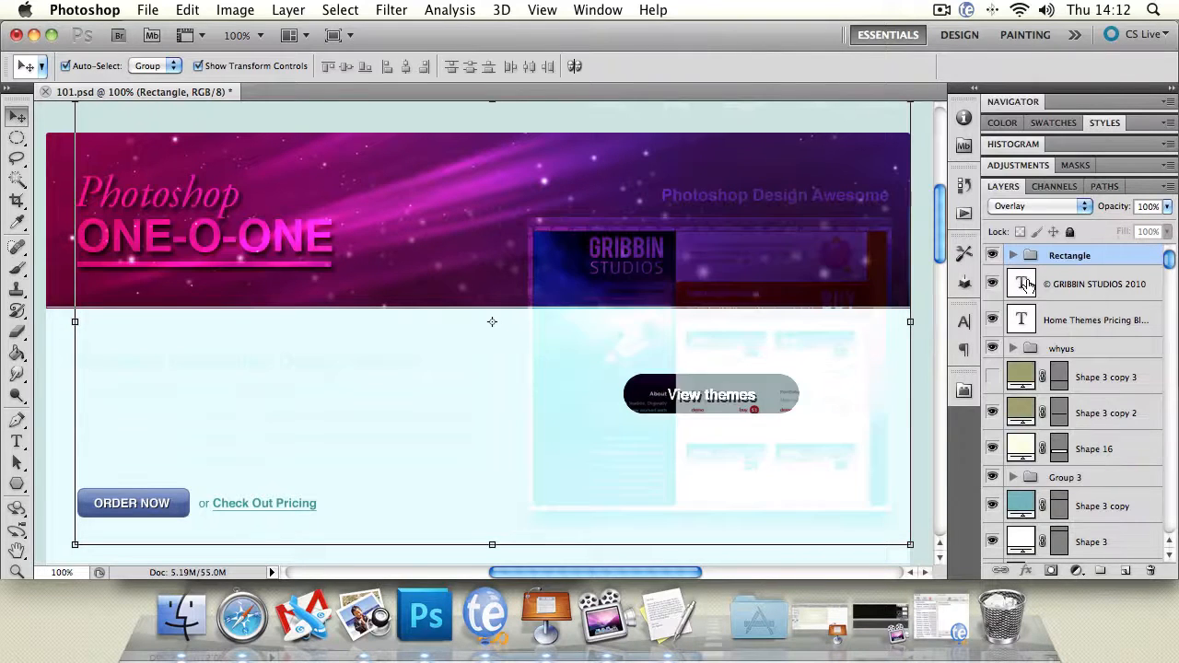
pyautogui.click(1021, 207)
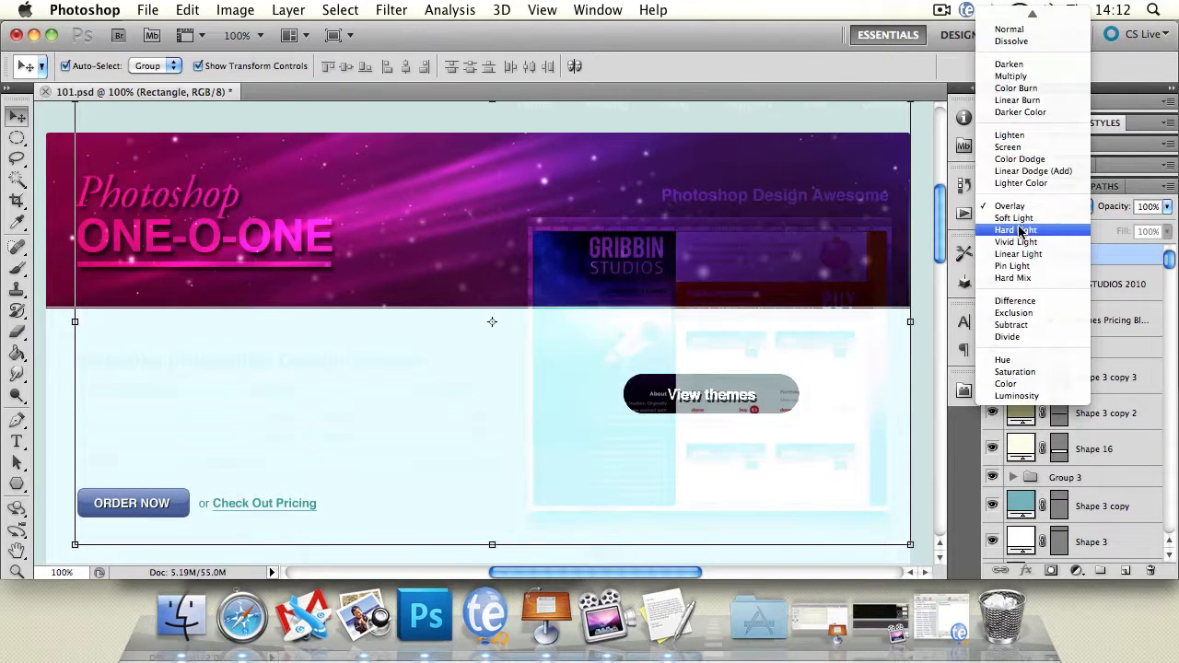
pyautogui.click(1021, 231)
pyautogui.click(1021, 209)
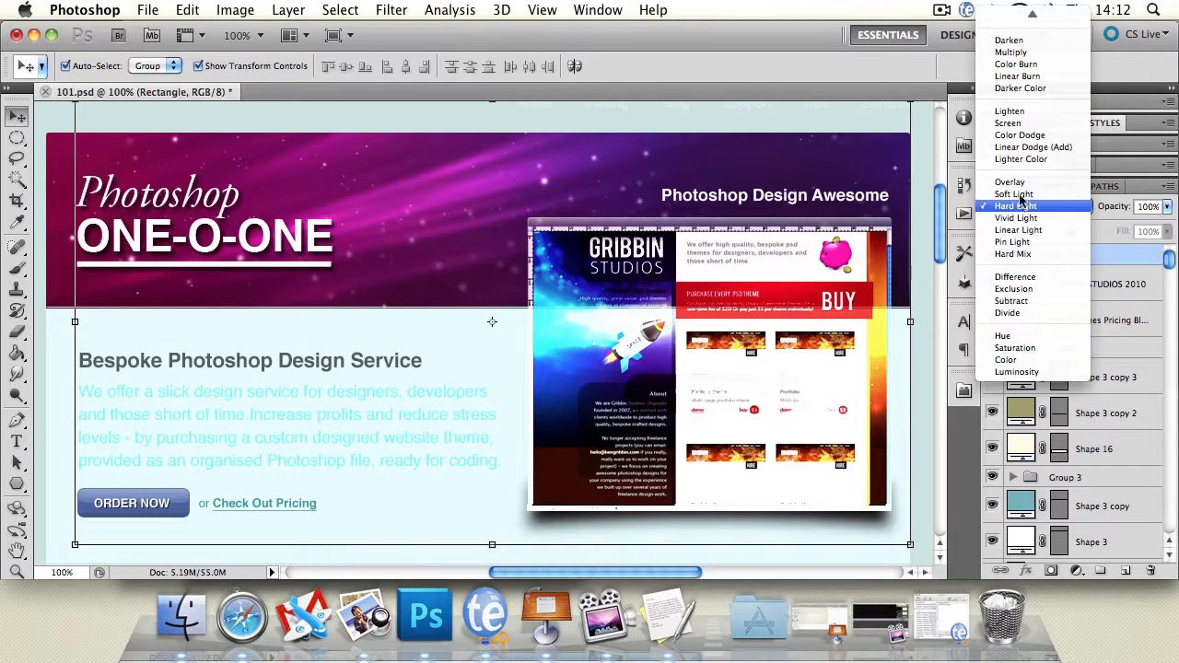
pyautogui.click(1030, 40)
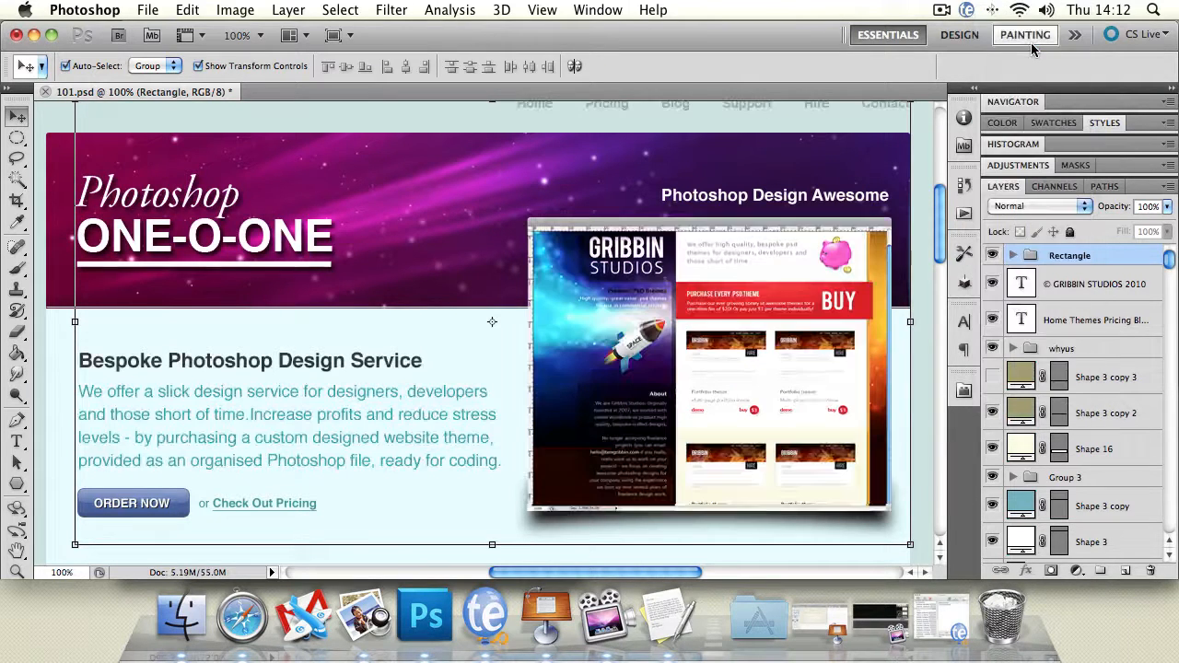
# Step: Try the opacity adjustment on the Rectangle group and the © GRIBBIN STUDIOS 2010 footer text, leaving both at 100%
pyautogui.click(1167, 208)
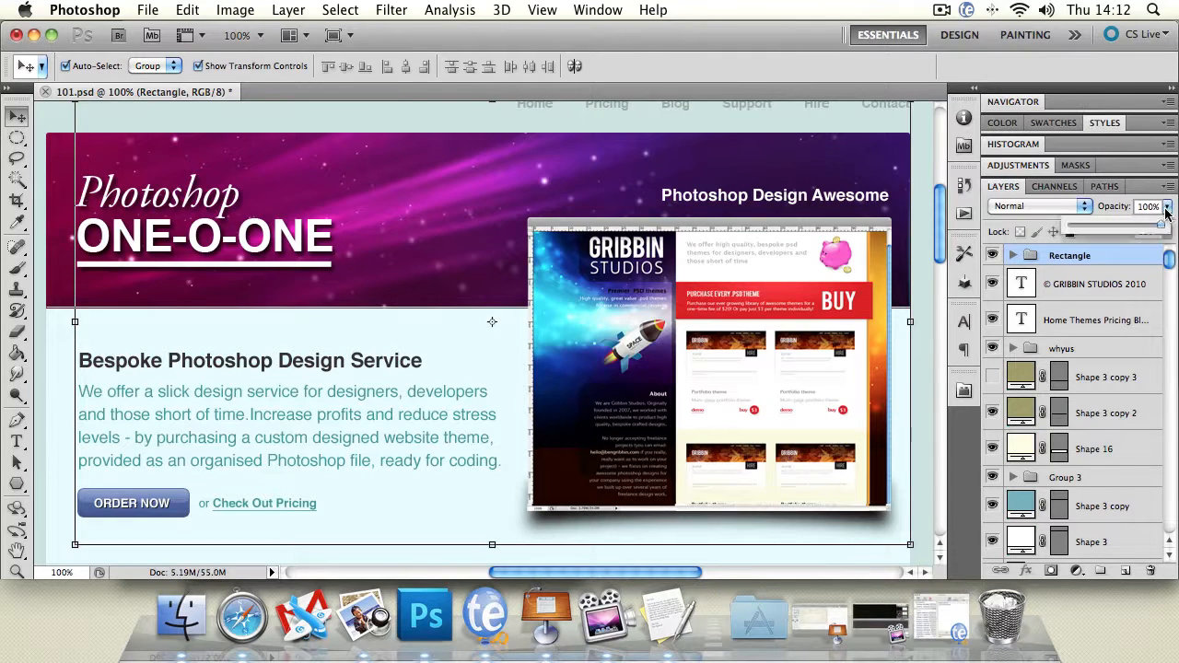
pyautogui.moveTo(1163, 228)
pyautogui.mouseDown()
pyautogui.moveTo(1044, 231)
pyautogui.moveTo(1172, 230)
pyautogui.mouseUp()
pyautogui.click(1062, 288)
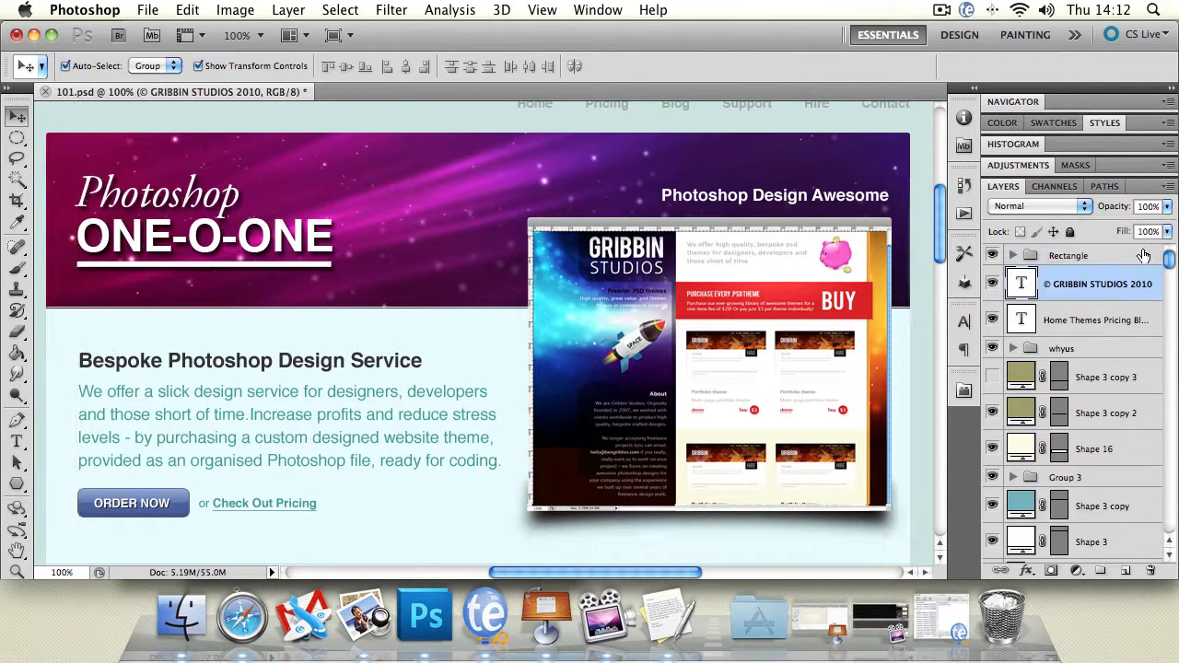
pyautogui.moveTo(939, 215); pyautogui.dragTo(936, 405)
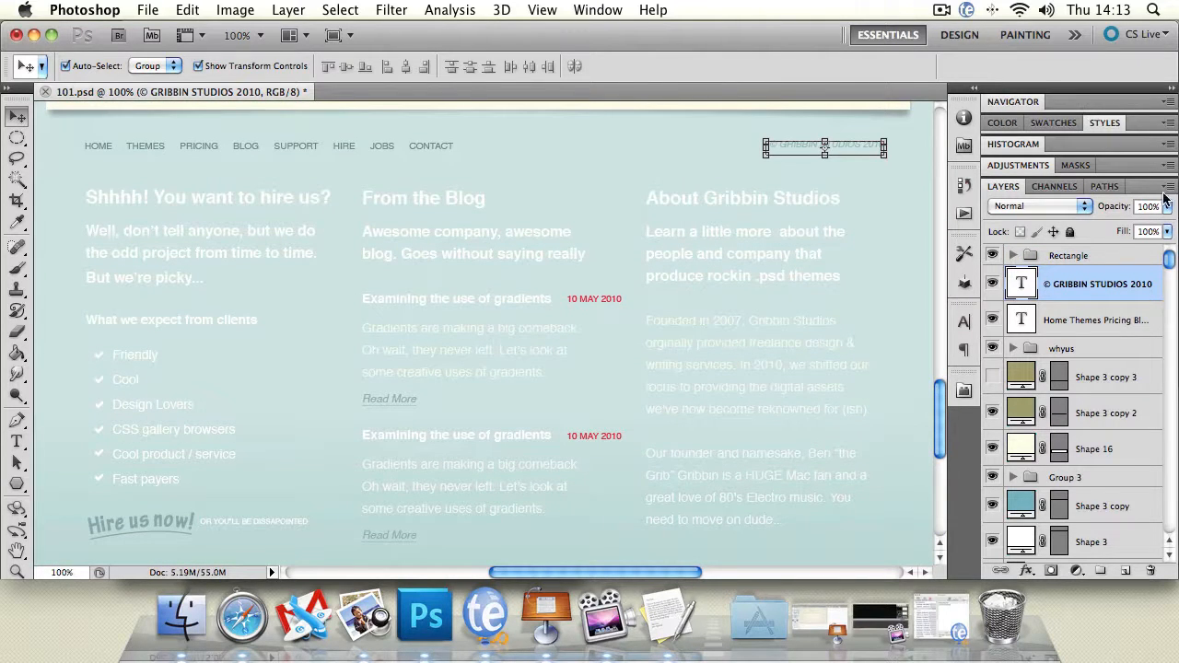
pyautogui.moveTo(1167, 207)
pyautogui.mouseDown()
pyautogui.moveTo(1161, 228)
pyautogui.moveTo(1105, 231)
pyautogui.moveTo(1164, 230)
pyautogui.moveTo(1175, 219)
pyautogui.mouseUp()
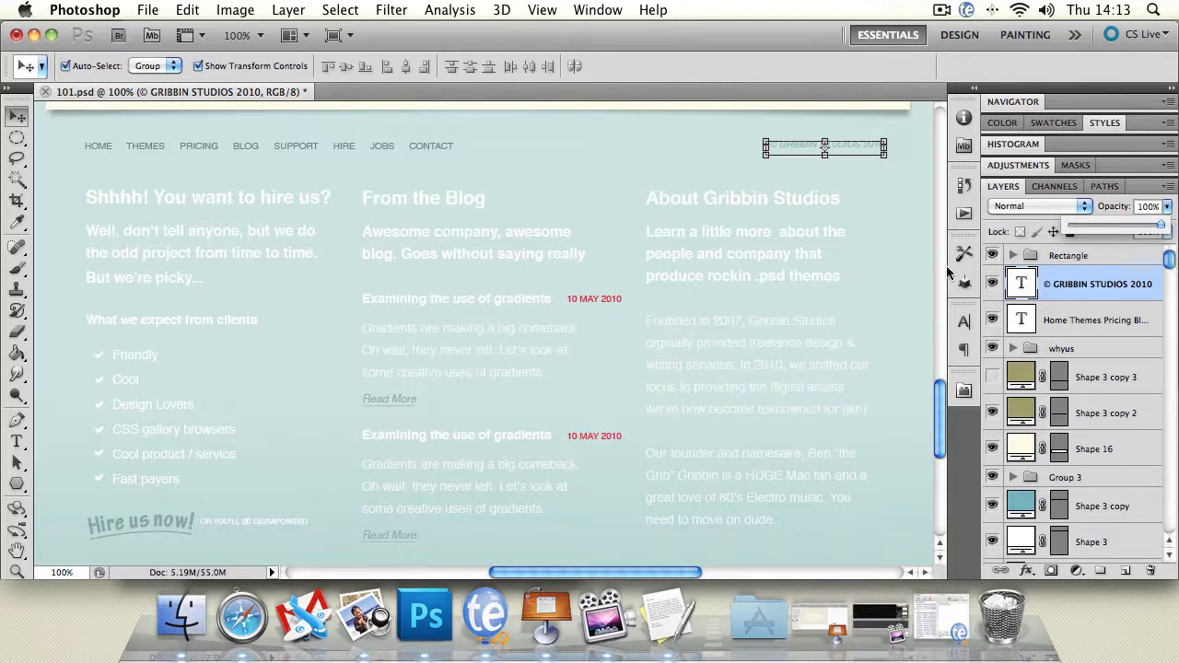
# Step: Draw a white rectangle shape inside the design group, overlapping the upper middle of the purple banner
pyautogui.moveTo(942, 423); pyautogui.dragTo(947, 225)
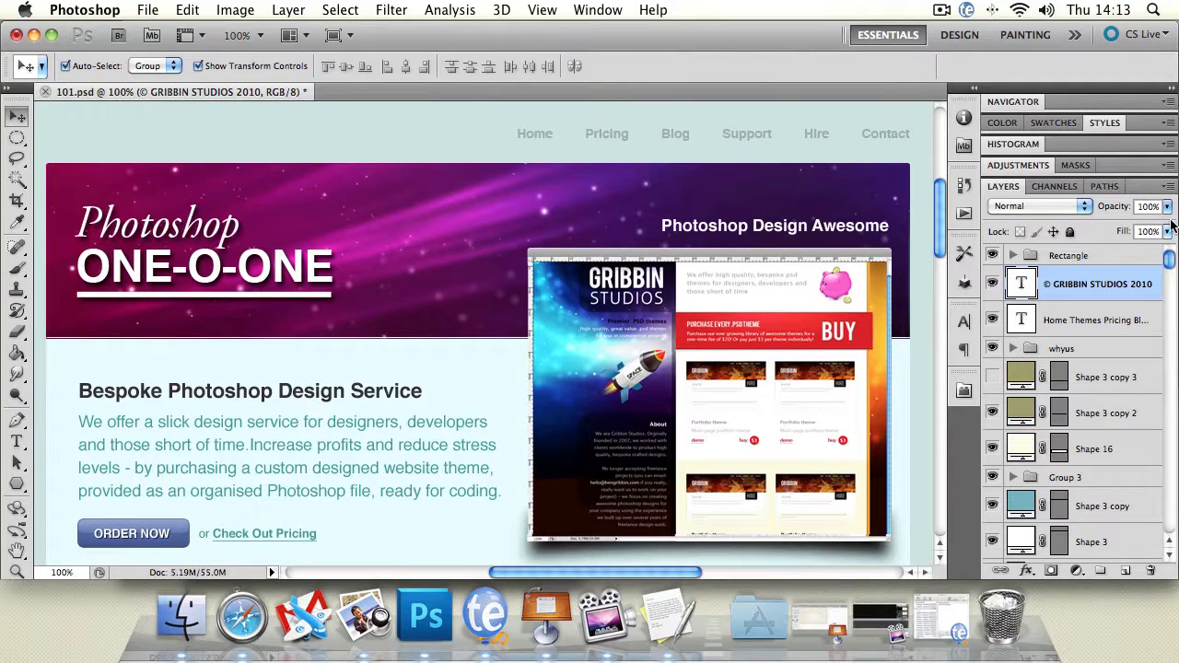
pyautogui.click(325, 218)
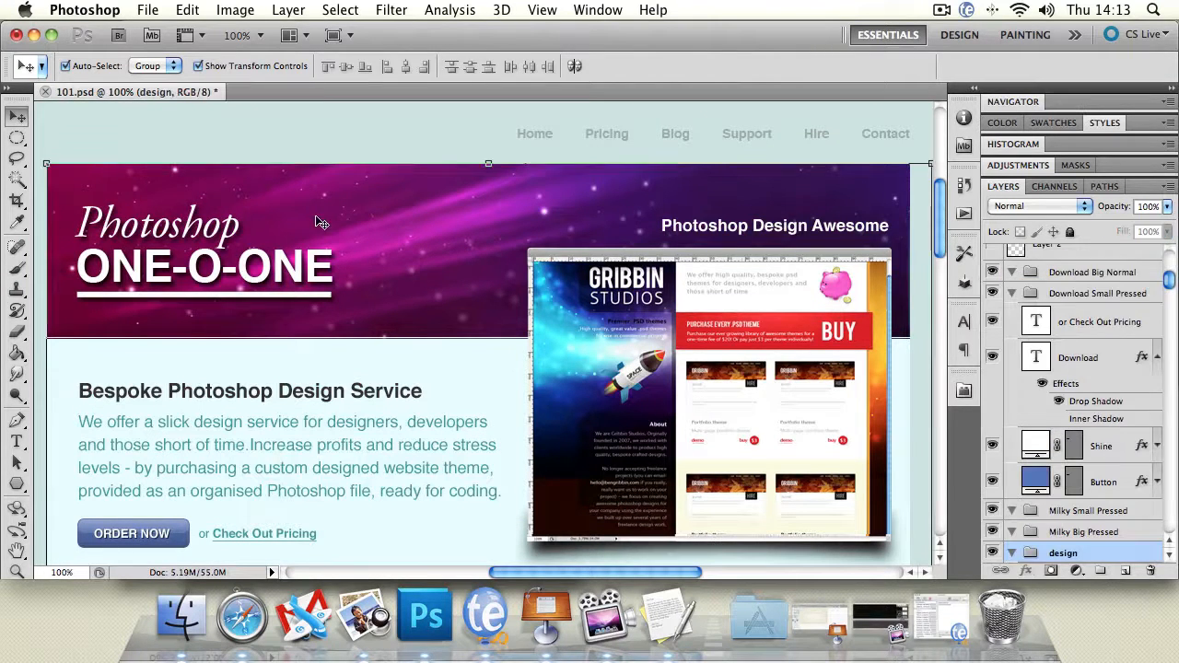
pyautogui.click(14, 486)
pyautogui.moveTo(12, 492); pyautogui.dragTo(99, 372)
pyautogui.moveTo(337, 139); pyautogui.dragTo(557, 266)
# Step: Try to move the white rectangle along the banner with group auto-selection active, and undo the move
pyautogui.click(24, 118)
pyautogui.moveTo(443, 179); pyautogui.dragTo(496, 177)
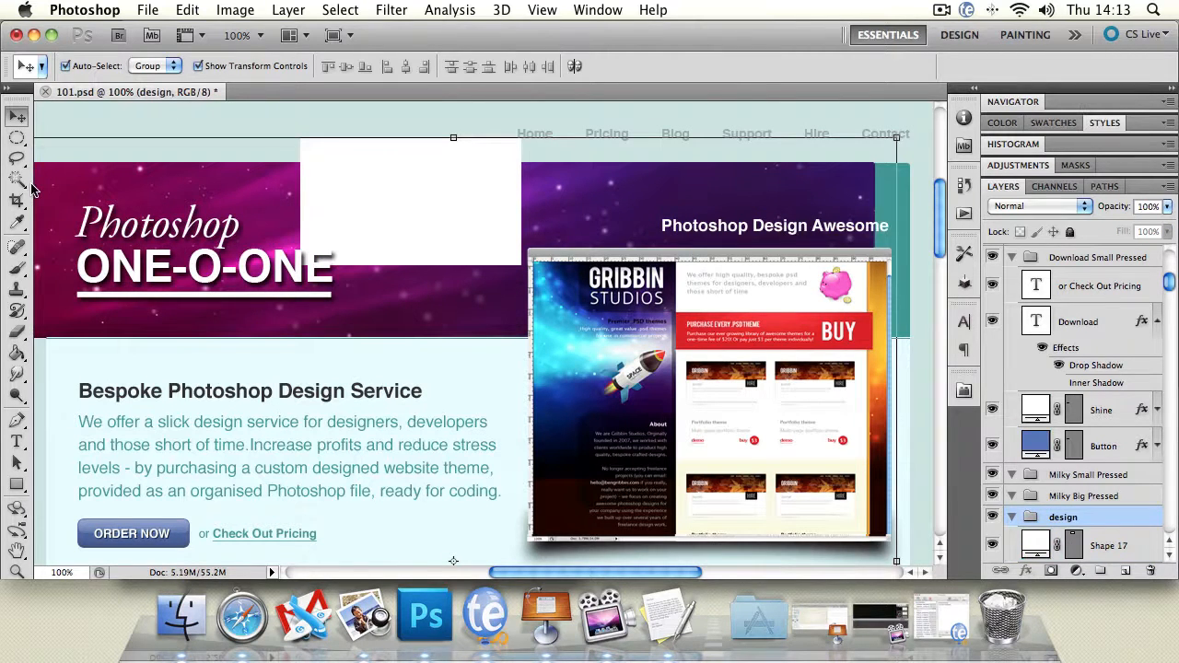
pyautogui.press('super+alt+z')
# Step: Set the Move tool to auto-select layers and try the opacity adjustment on the white rectangle, leaving it at 100%
pyautogui.click(161, 65)
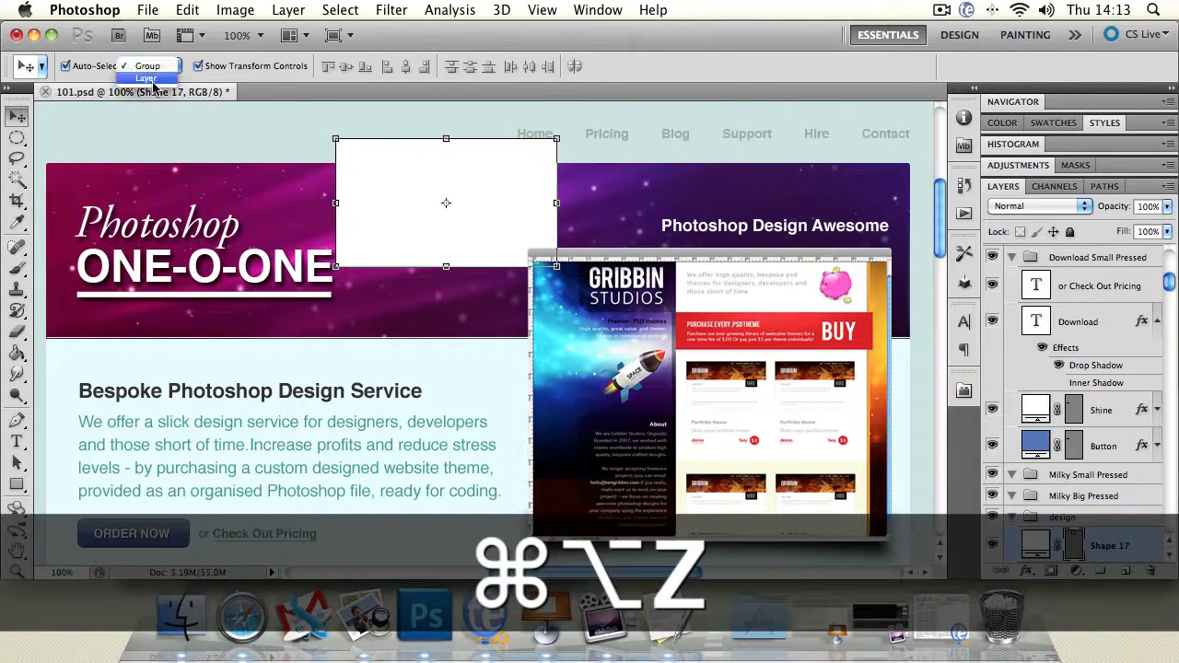
pyautogui.click(147, 83)
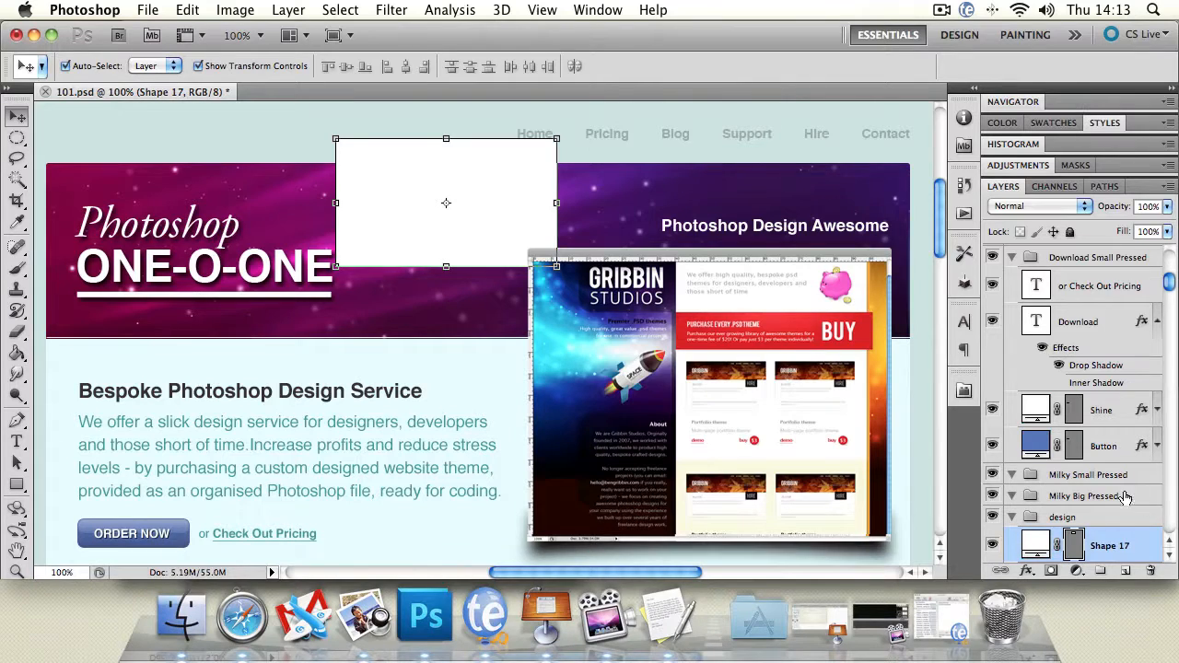
pyautogui.click(1167, 206)
pyautogui.moveTo(1163, 225)
pyautogui.mouseDown()
pyautogui.moveTo(1055, 231)
pyautogui.moveTo(1162, 226)
pyautogui.mouseUp()
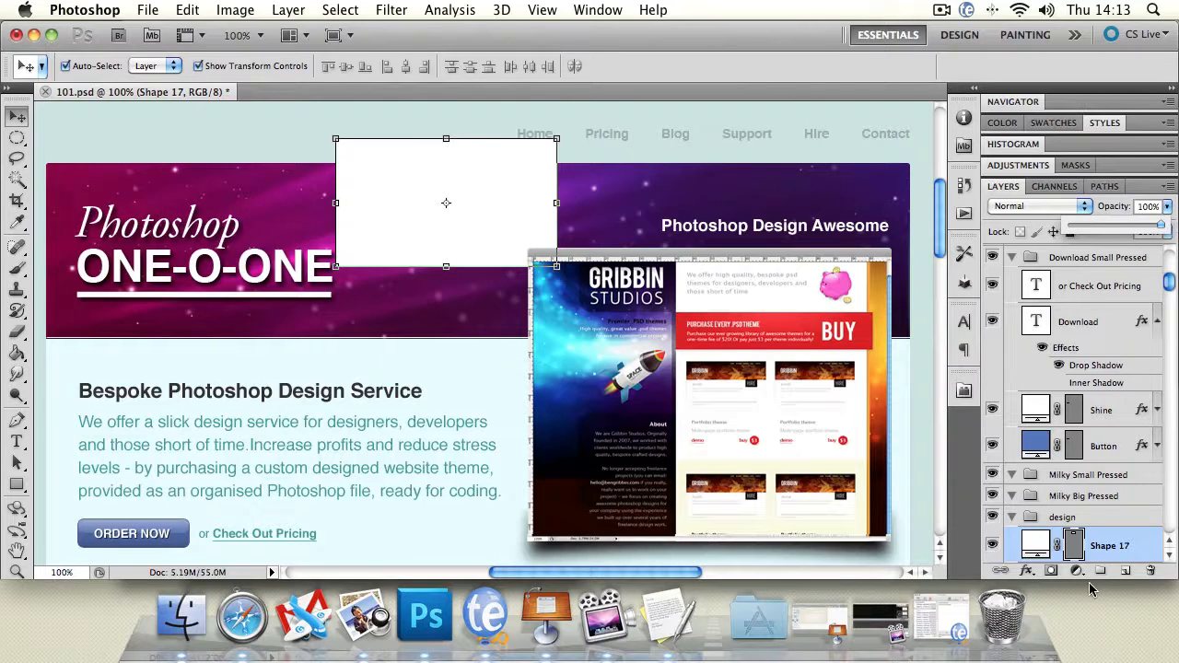
# Step: Add a thick black outside stroke to the white rectangle shape through its layer style
pyautogui.doubleClick(1146, 553)
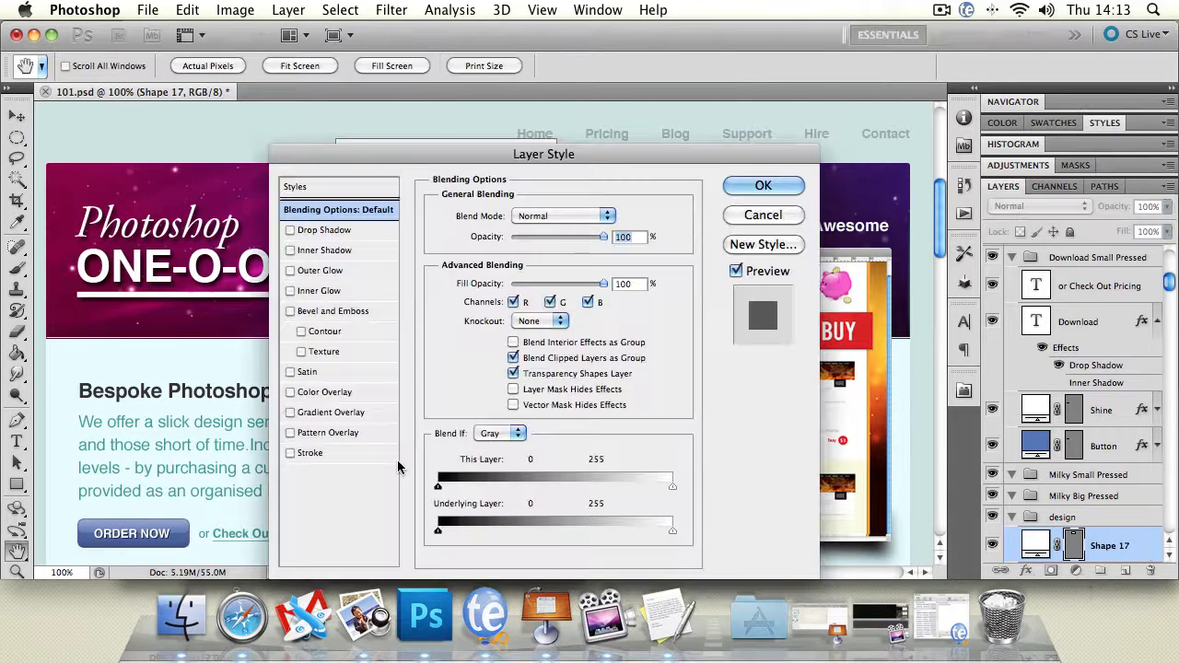
pyautogui.click(292, 454)
pyautogui.click(320, 455)
pyautogui.moveTo(492, 215); pyautogui.dragTo(490, 215)
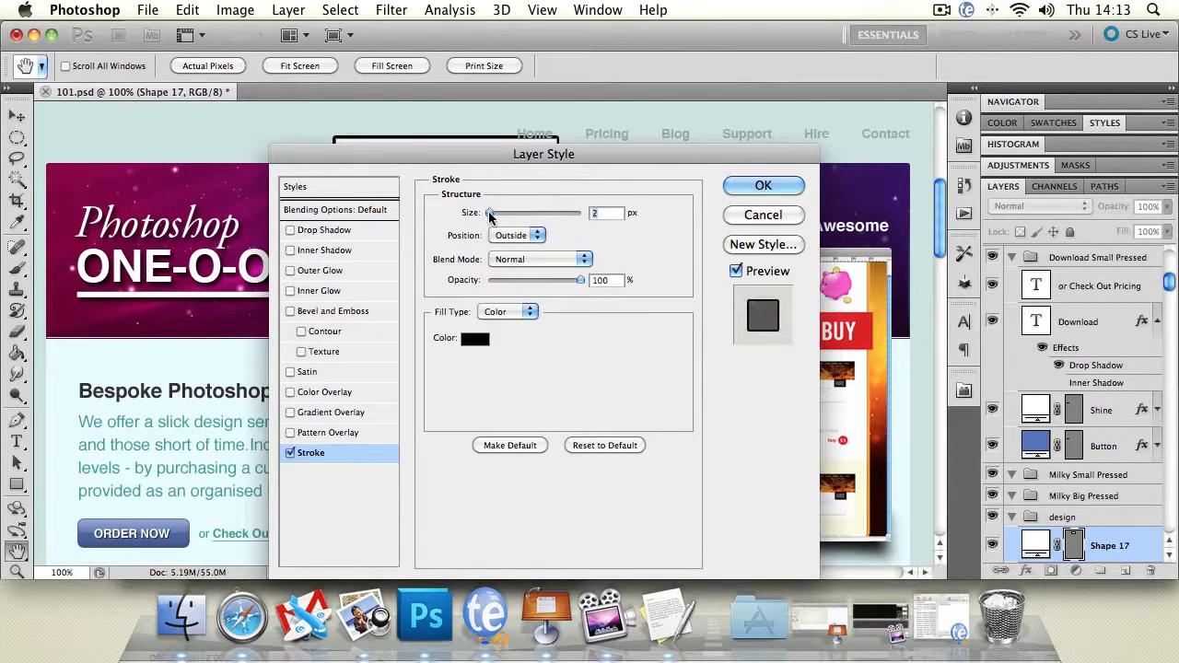
pyautogui.click(518, 235)
pyautogui.click(589, 236)
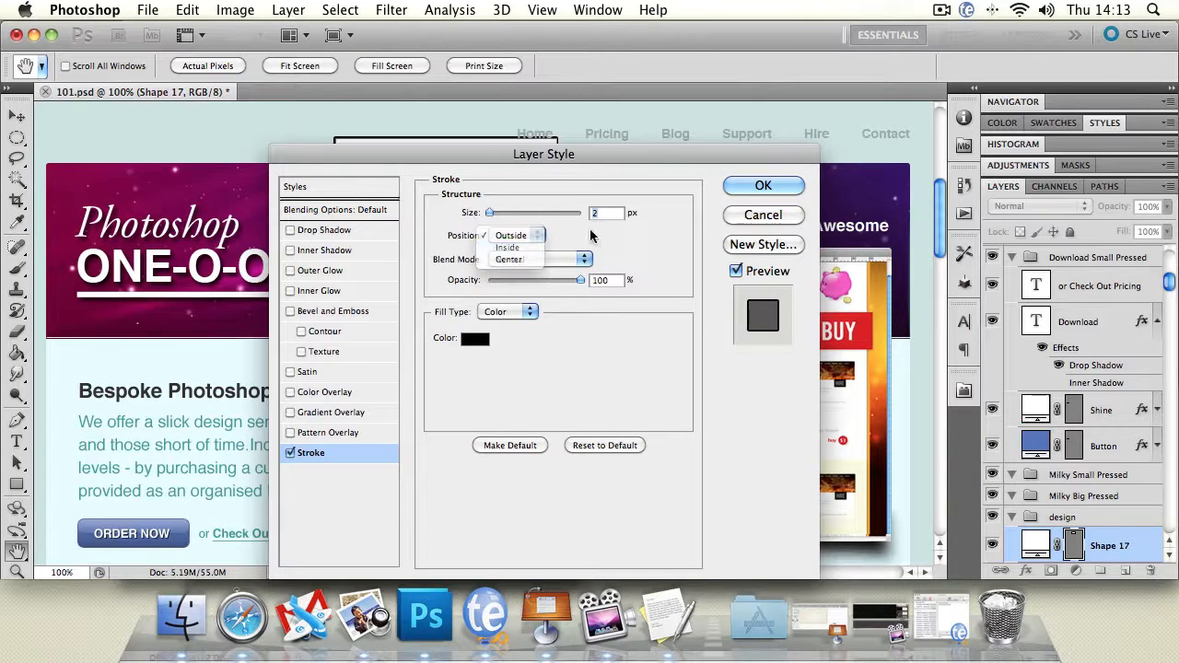
pyautogui.moveTo(765, 159); pyautogui.dragTo(685, 302)
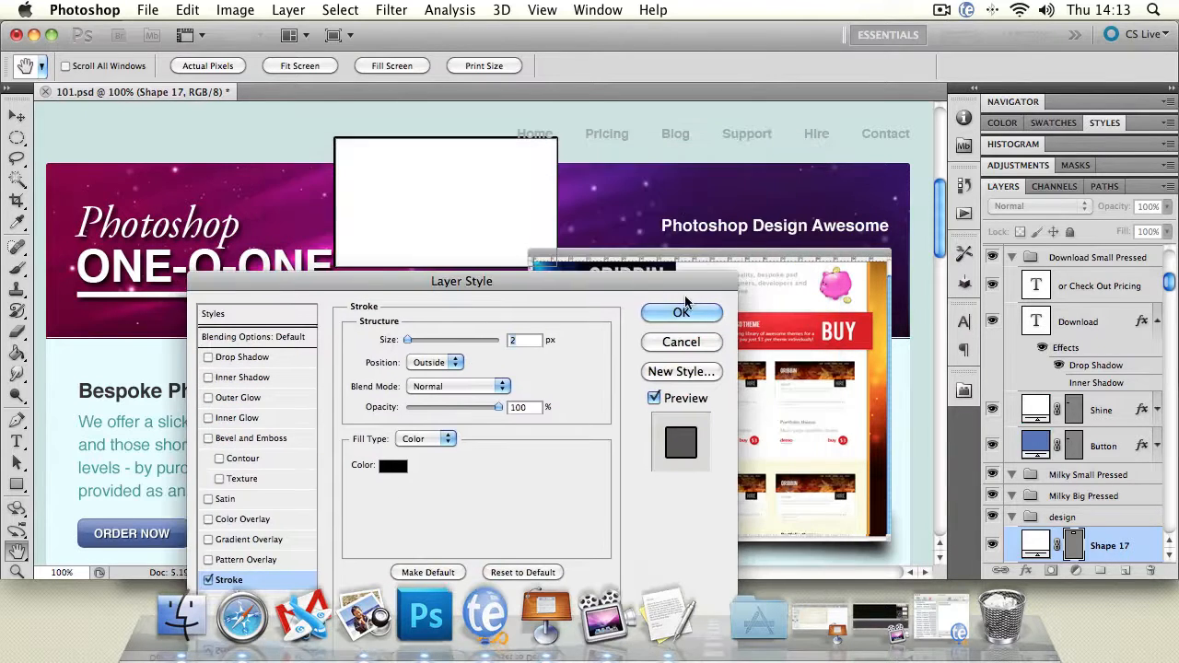
pyautogui.moveTo(408, 340); pyautogui.dragTo(422, 340)
pyautogui.click(710, 319)
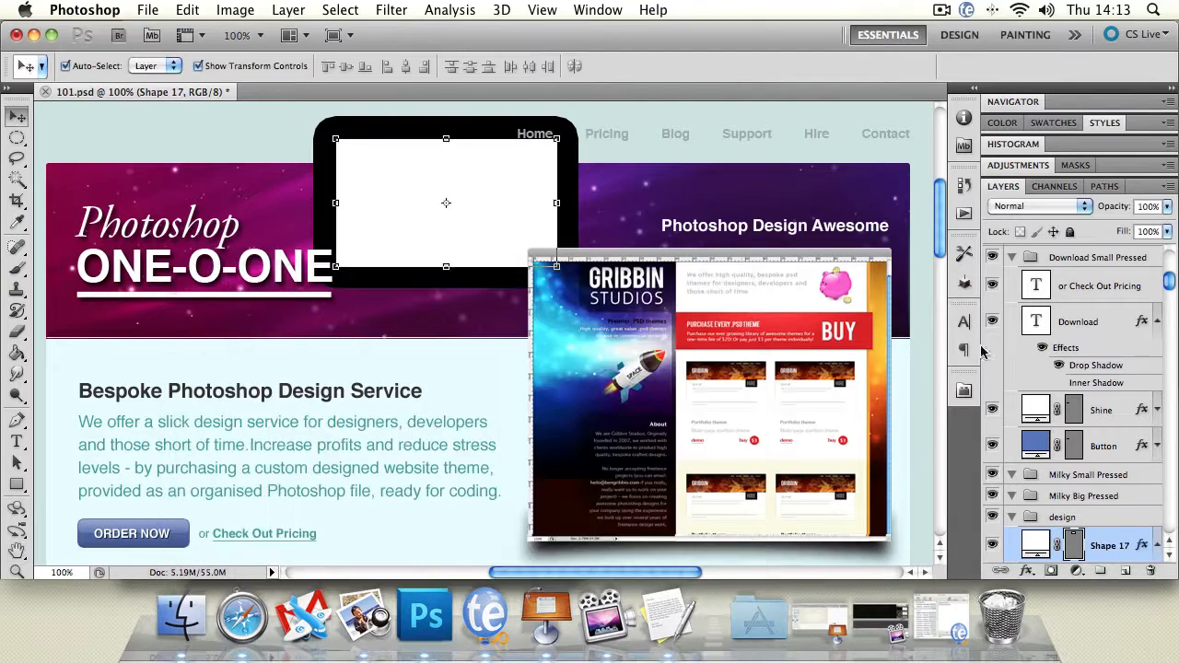
# Step: Set the stroked rectangle's fill to 0% and move it left and slightly up over the banner
pyautogui.moveTo(1168, 235); pyautogui.dragTo(1021, 253)
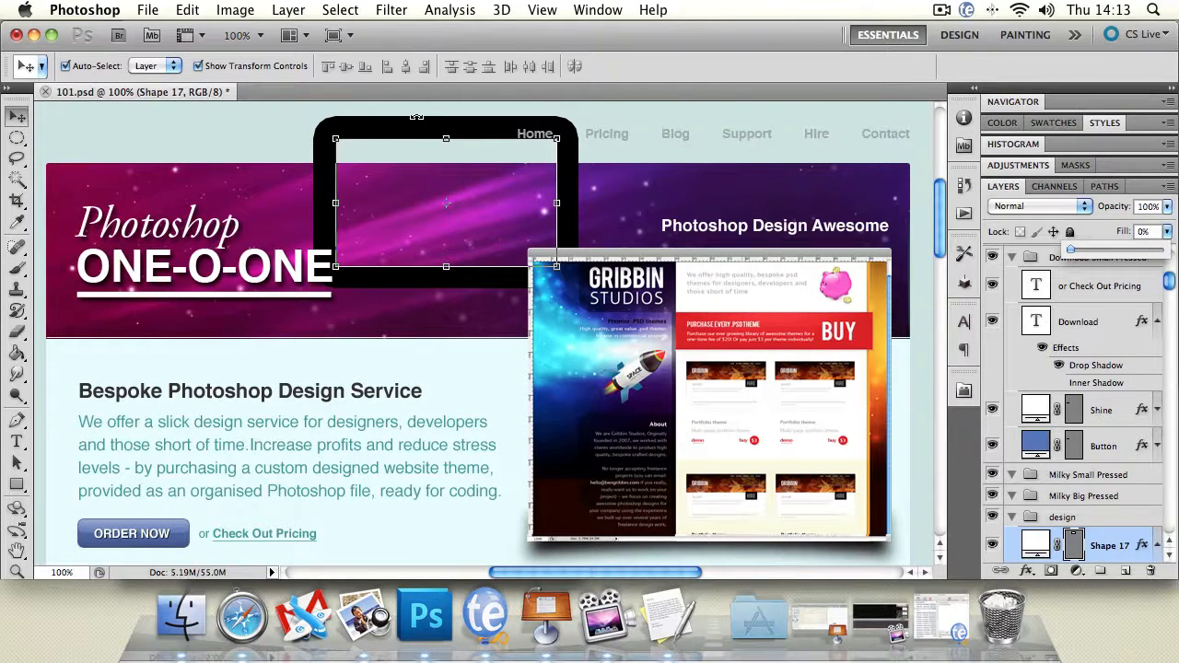
pyautogui.click(243, 124)
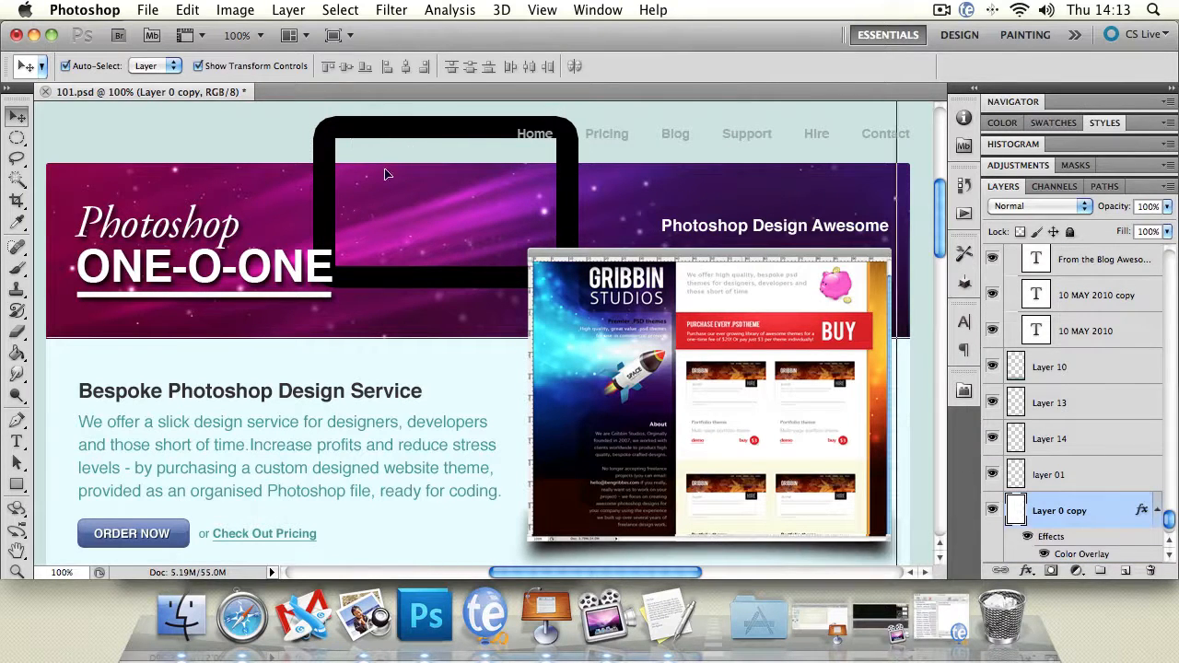
pyautogui.moveTo(387, 158); pyautogui.dragTo(289, 143)
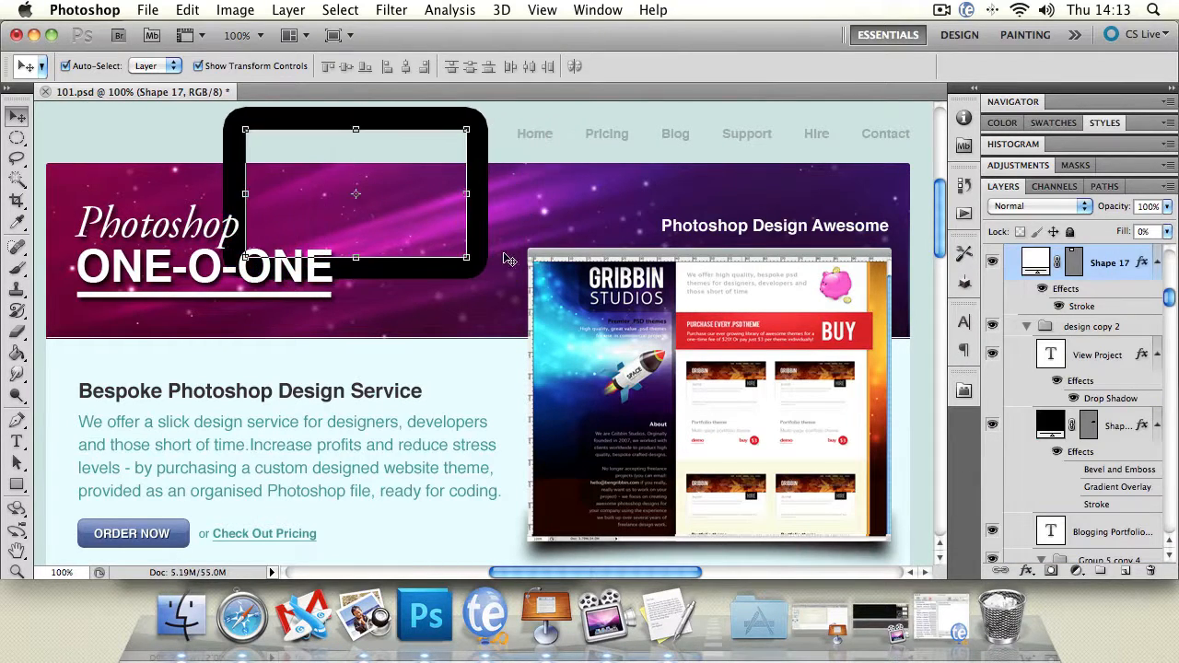
# Step: Scale the black frame to about 210% width and 178% height, then shift it slightly left and down
pyautogui.hotkey('ctrl', 't')
pyautogui.moveTo(467, 257); pyautogui.dragTo(710, 359)
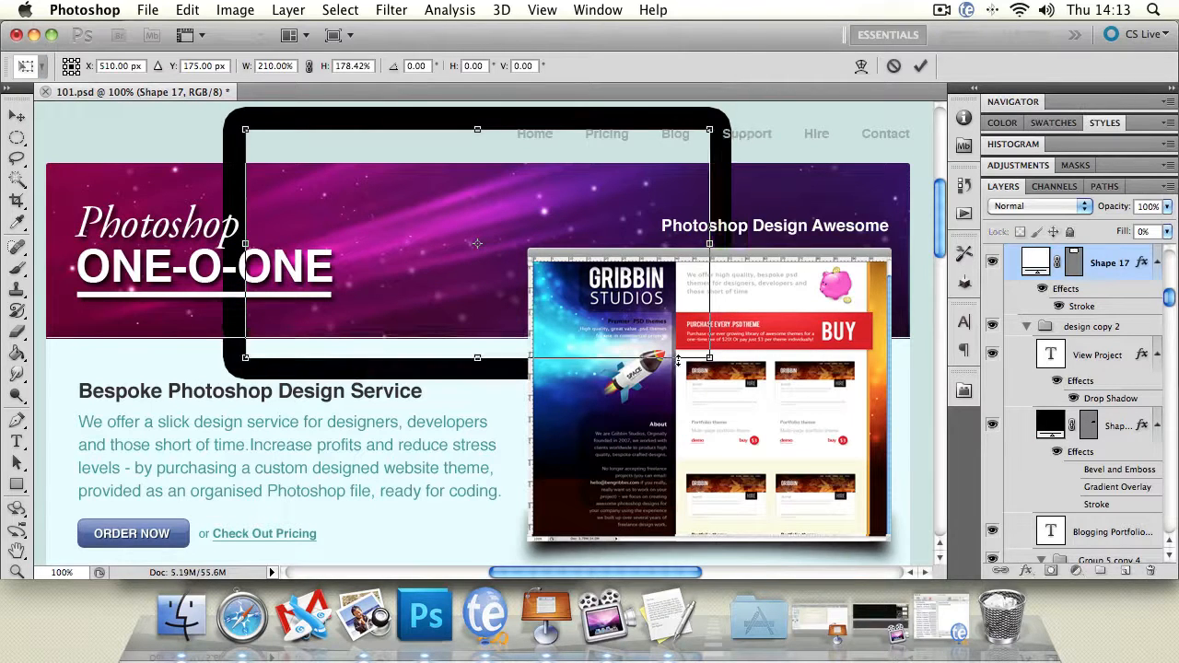
pyautogui.press('Return')
pyautogui.moveTo(379, 157); pyautogui.dragTo(367, 164)
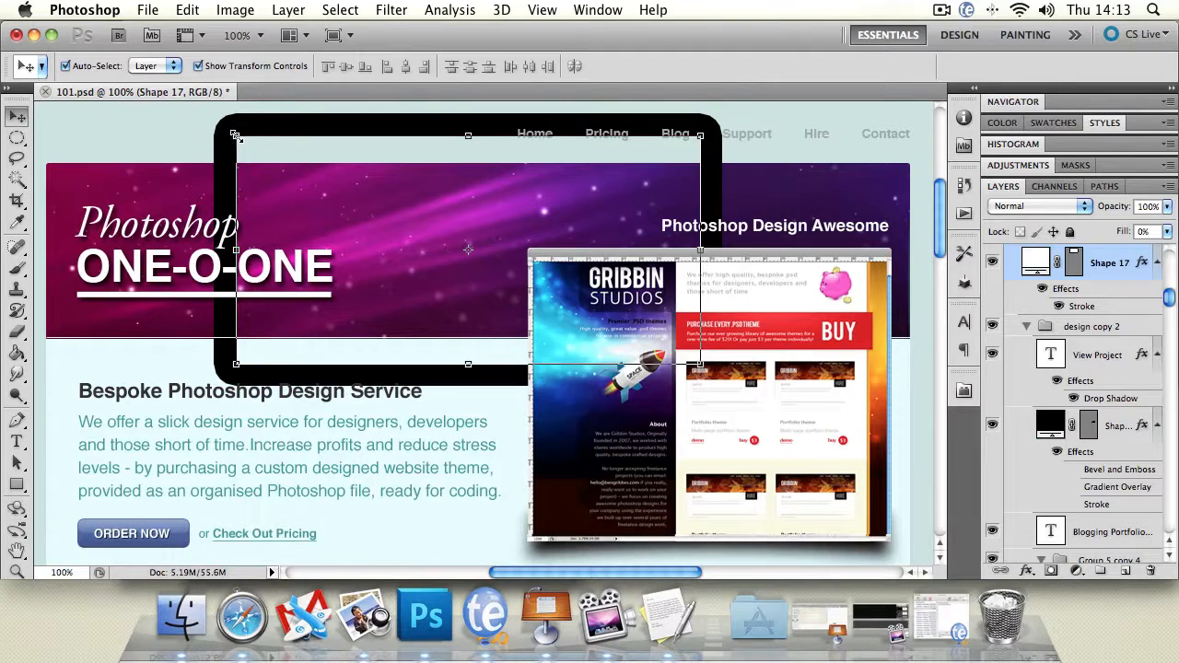
# Step: Shrink the black frame from its upper left corner to about 45% width and 63% height
pyautogui.moveTo(235, 135); pyautogui.dragTo(490, 215)
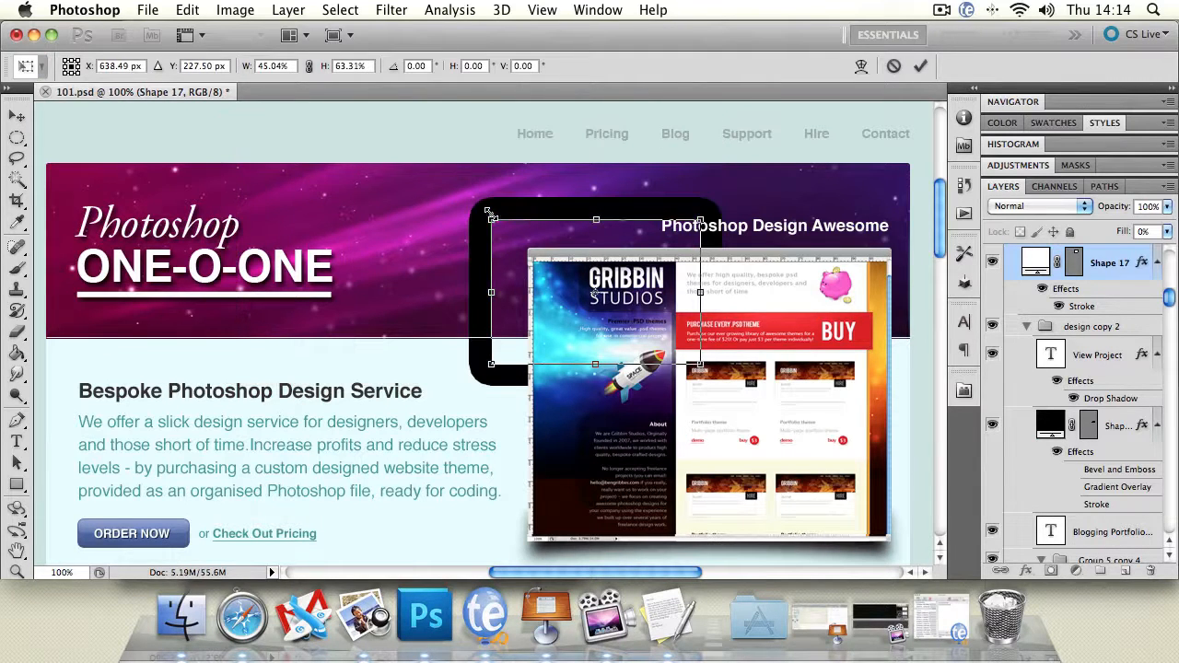
pyautogui.click(16, 112)
pyautogui.click(737, 241)
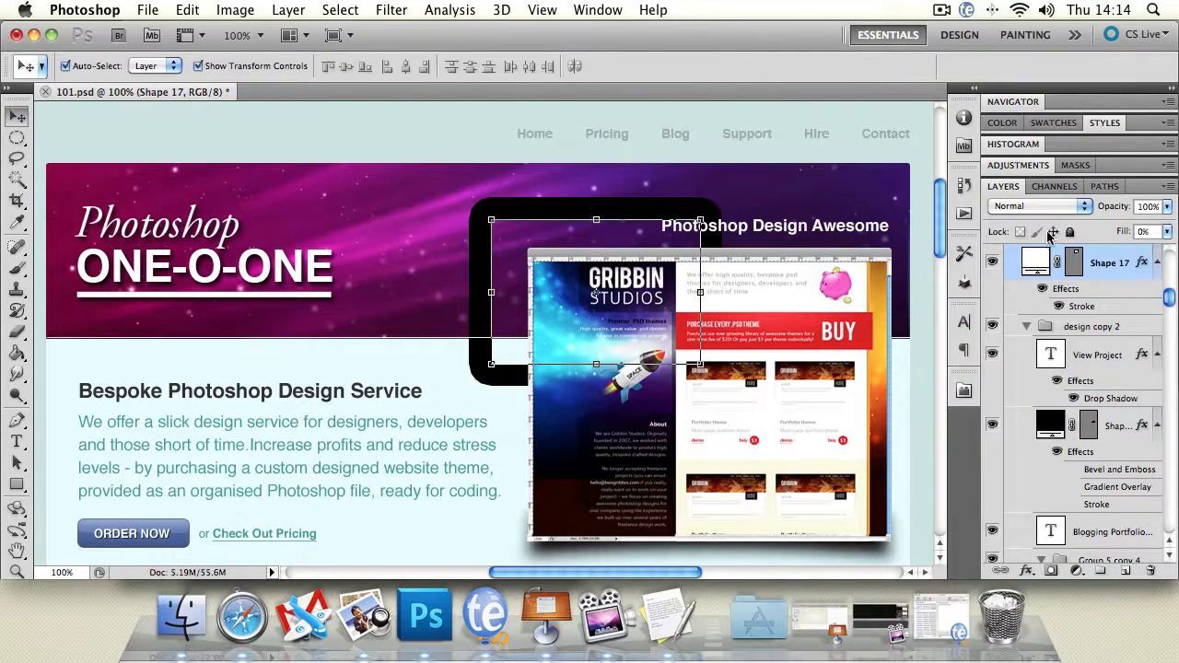
# Step: Try the opacity adjustment on the black frame, leaving it at 100%
pyautogui.click(1168, 206)
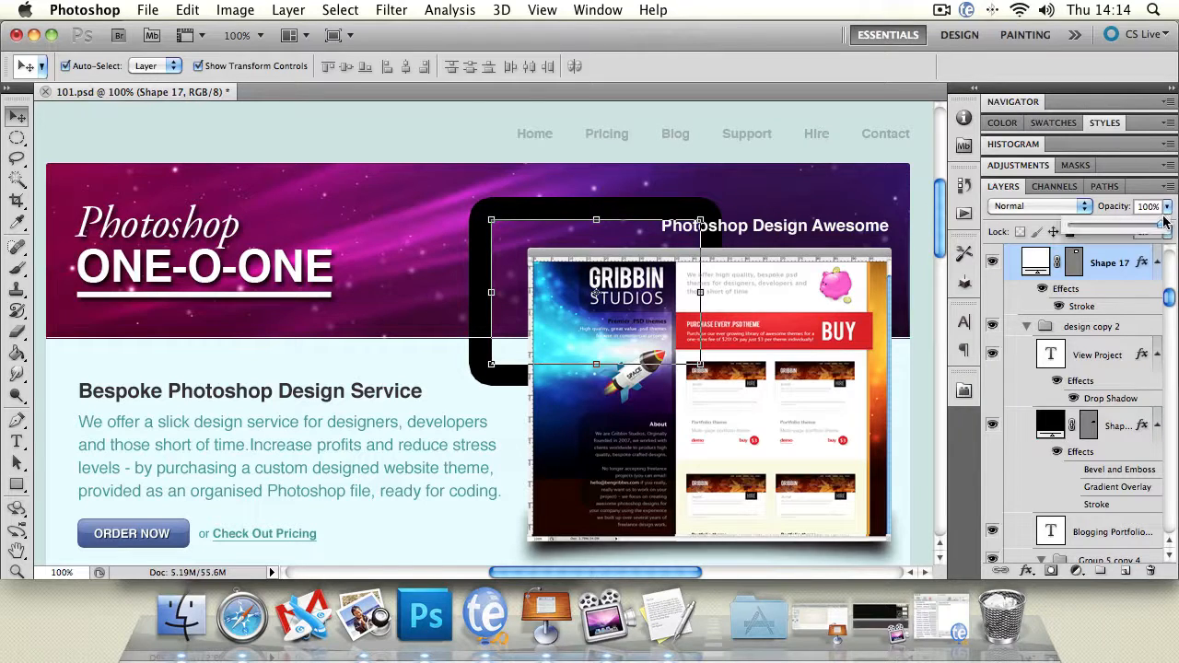
pyautogui.moveTo(1159, 227)
pyautogui.mouseDown()
pyautogui.moveTo(1068, 227)
pyautogui.moveTo(1174, 230)
pyautogui.mouseUp()
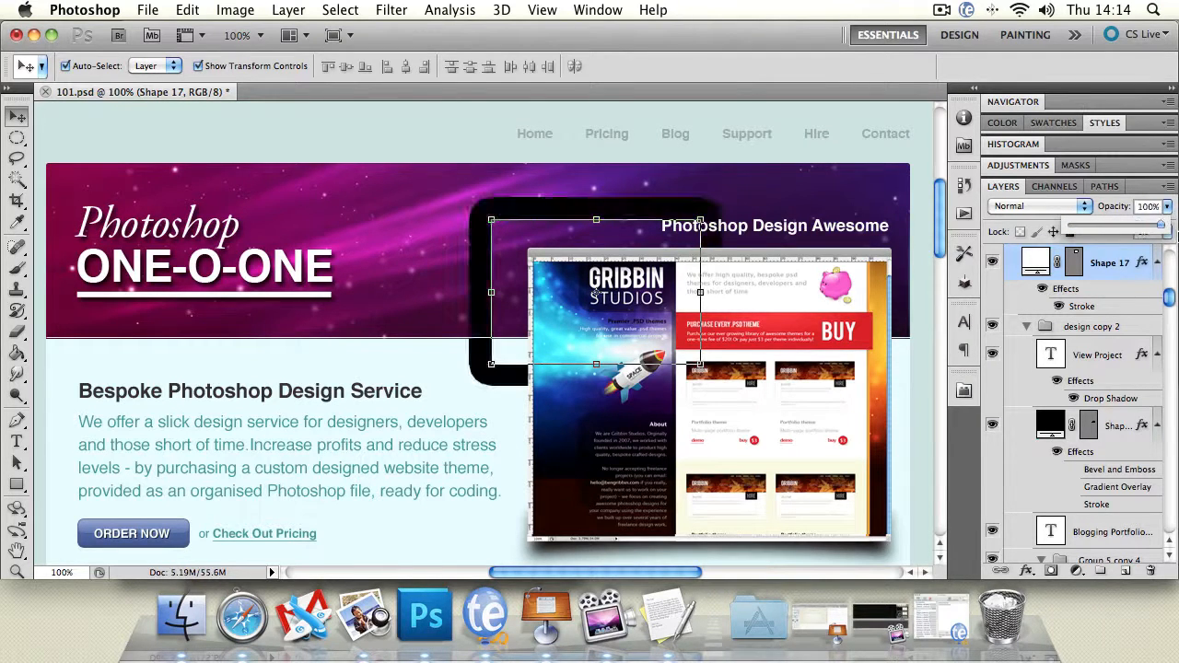
pyautogui.click(1166, 206)
# Step: Set the black frame's fill to 100% and delete its shape layer
pyautogui.click(1168, 231)
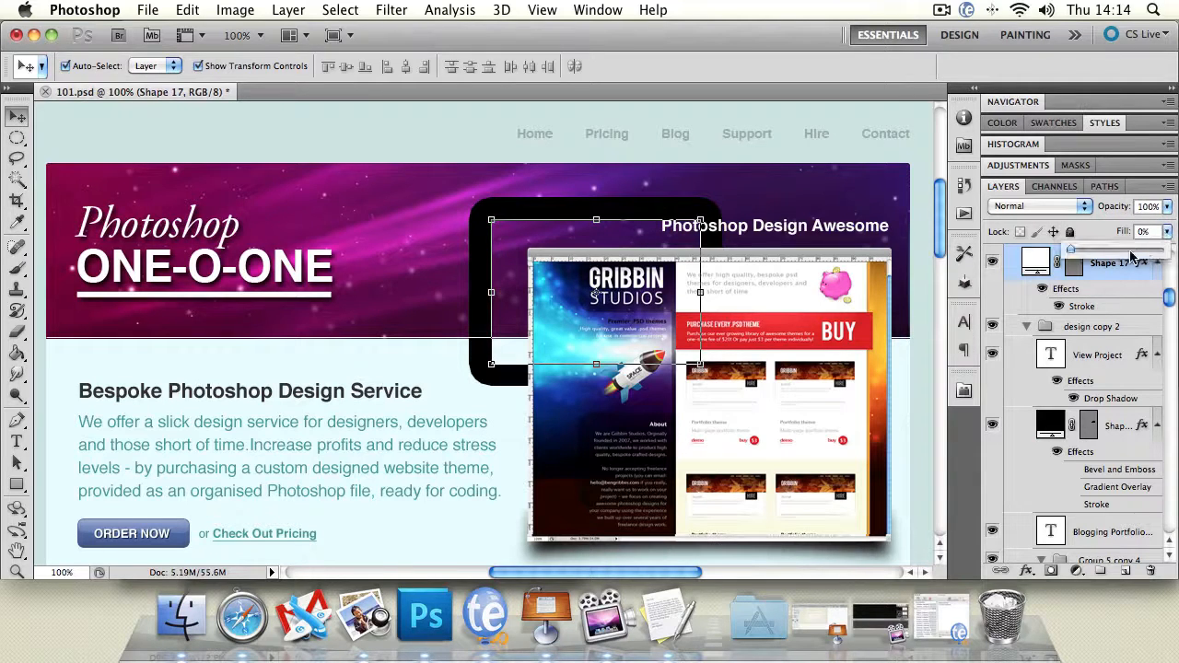
pyautogui.moveTo(1073, 249); pyautogui.dragTo(1168, 250)
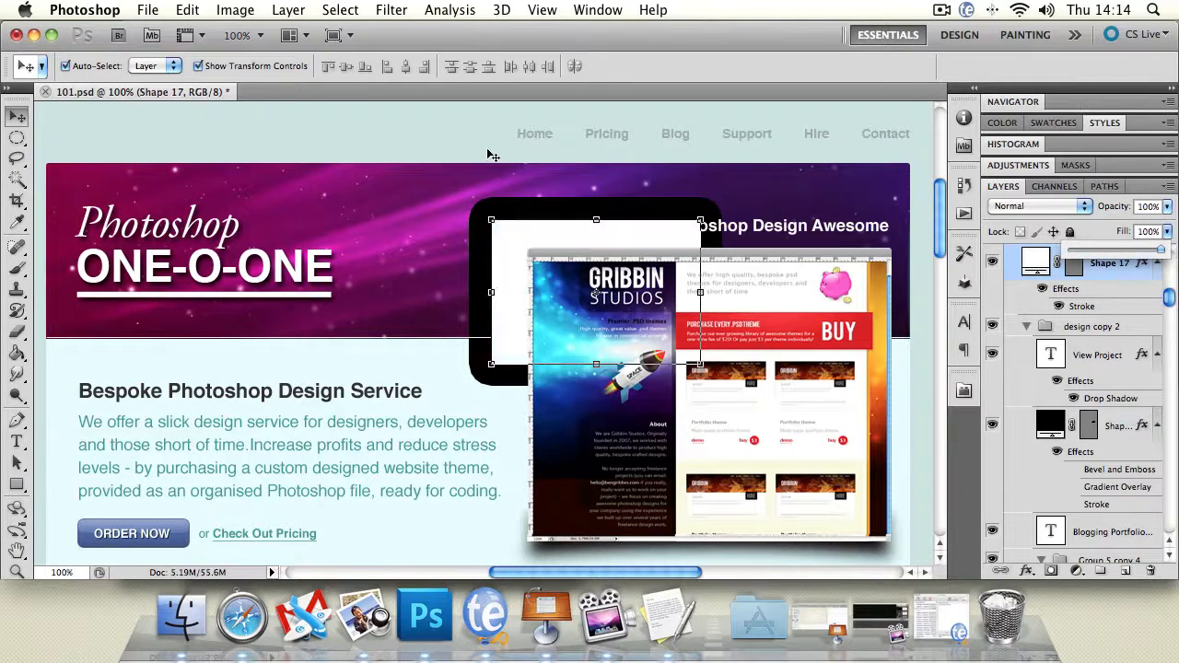
pyautogui.click(512, 234)
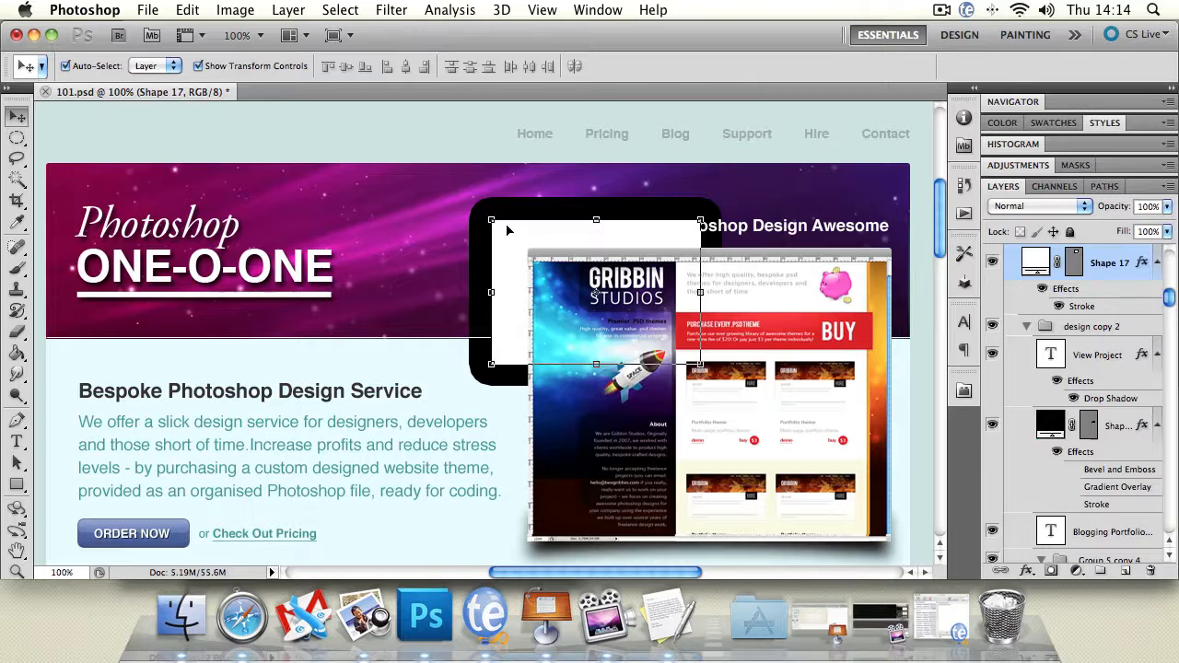
pyautogui.press('BackSpace')
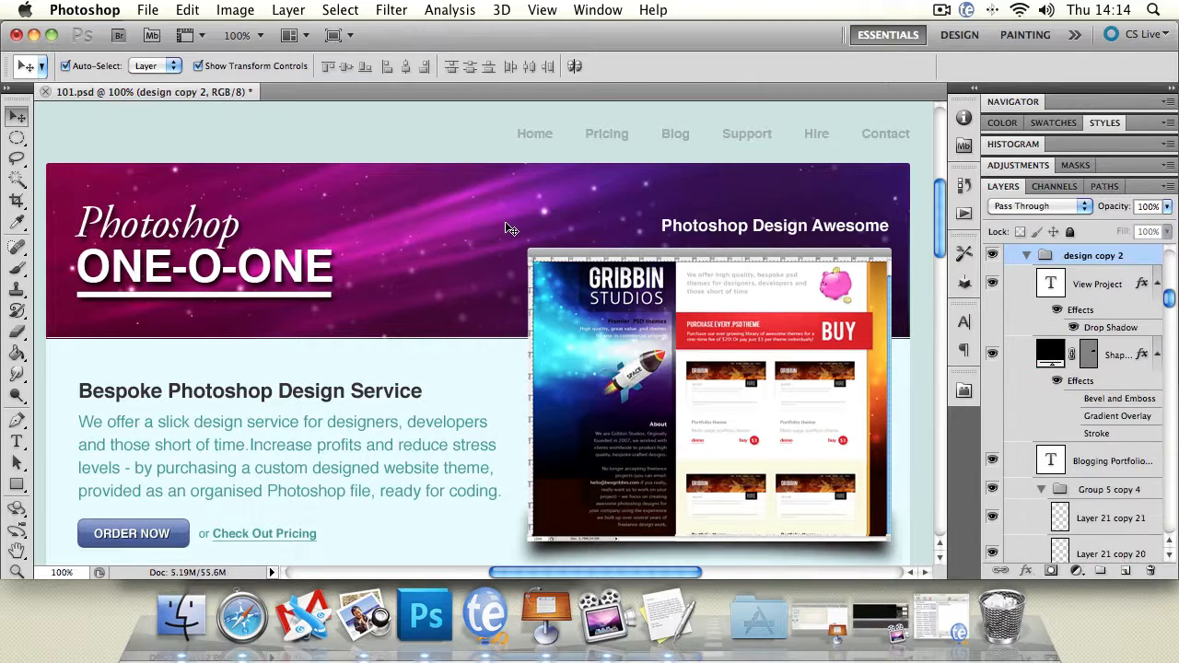
# Step: Lock the Rectangle group completely
pyautogui.moveTo(1169, 304); pyautogui.dragTo(1172, 262)
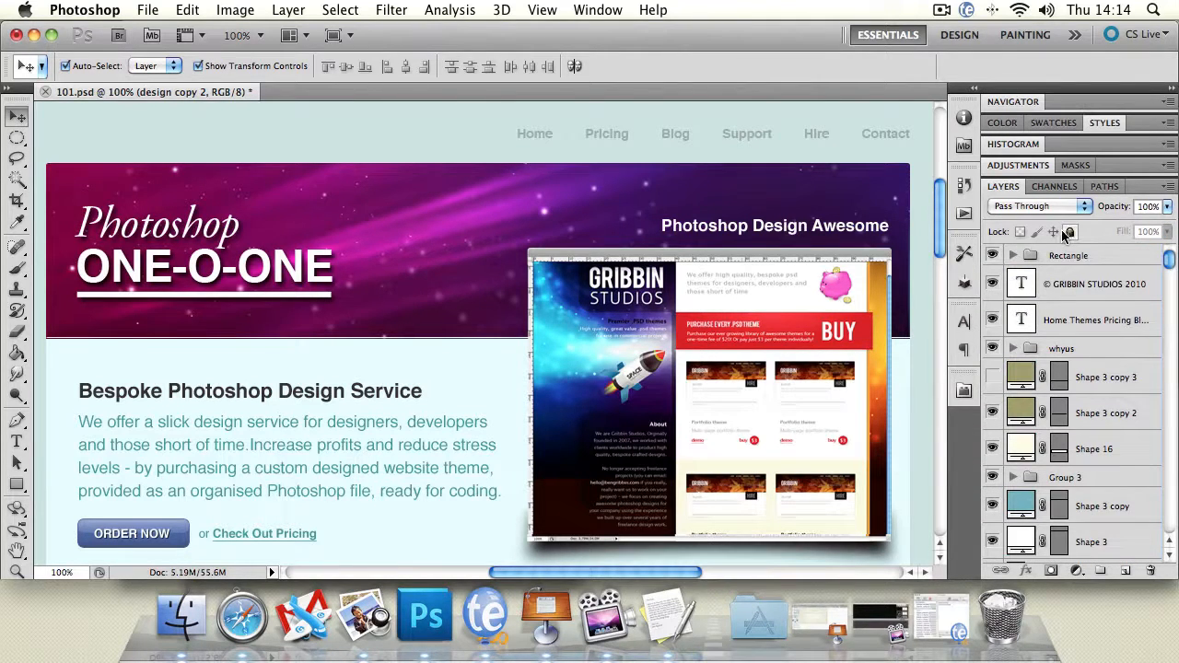
pyautogui.click(1069, 257)
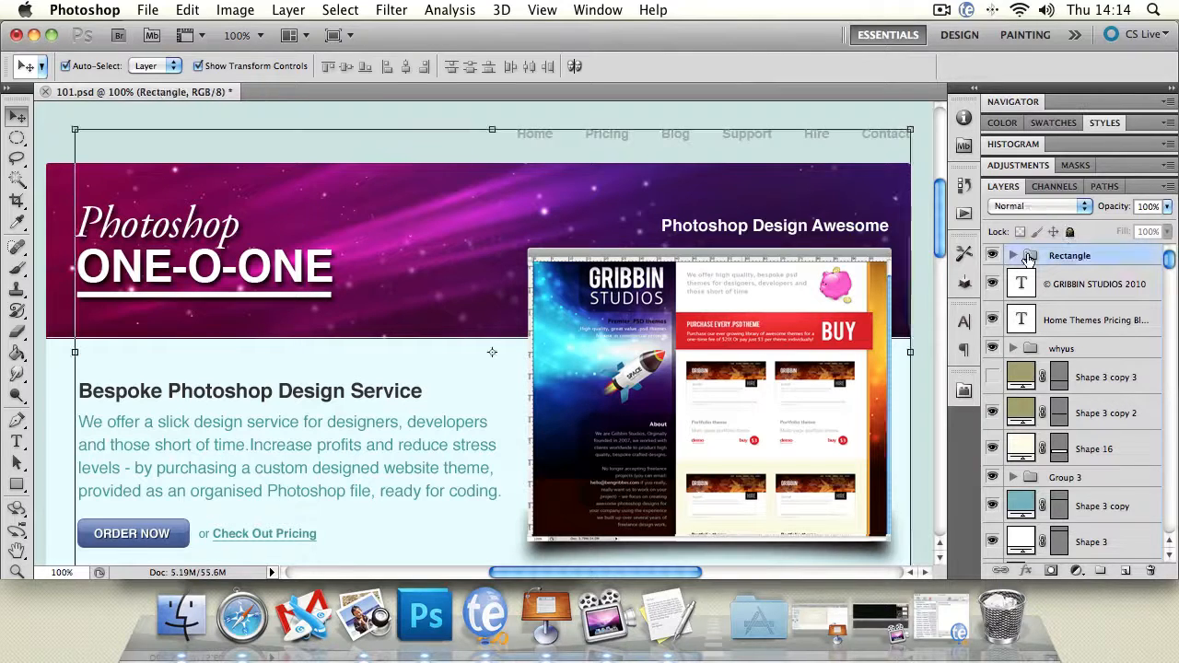
pyautogui.click(1071, 232)
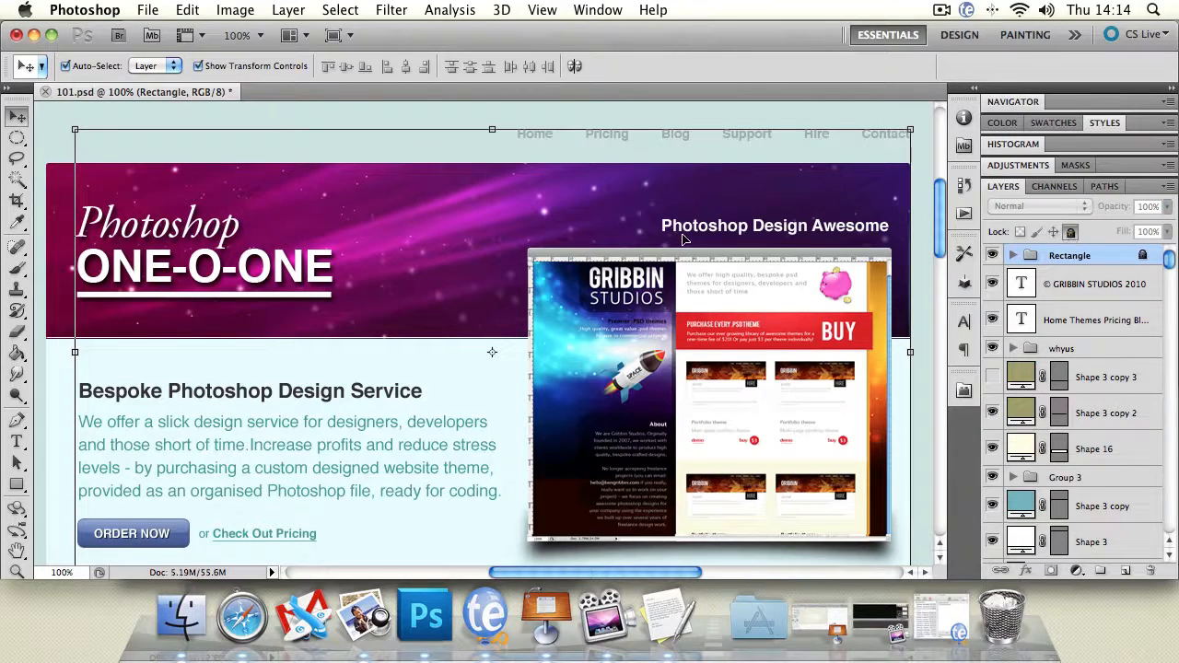
# Step: Try to move the locked Rectangle group's contents on the canvas, shifting the banner artwork and background shapes behind them
pyautogui.moveTo(532, 356); pyautogui.dragTo(458, 242)
pyautogui.moveTo(635, 337); pyautogui.dragTo(590, 258)
pyautogui.moveTo(829, 387); pyautogui.dragTo(747, 414)
pyautogui.moveTo(762, 193); pyautogui.dragTo(734, 370)
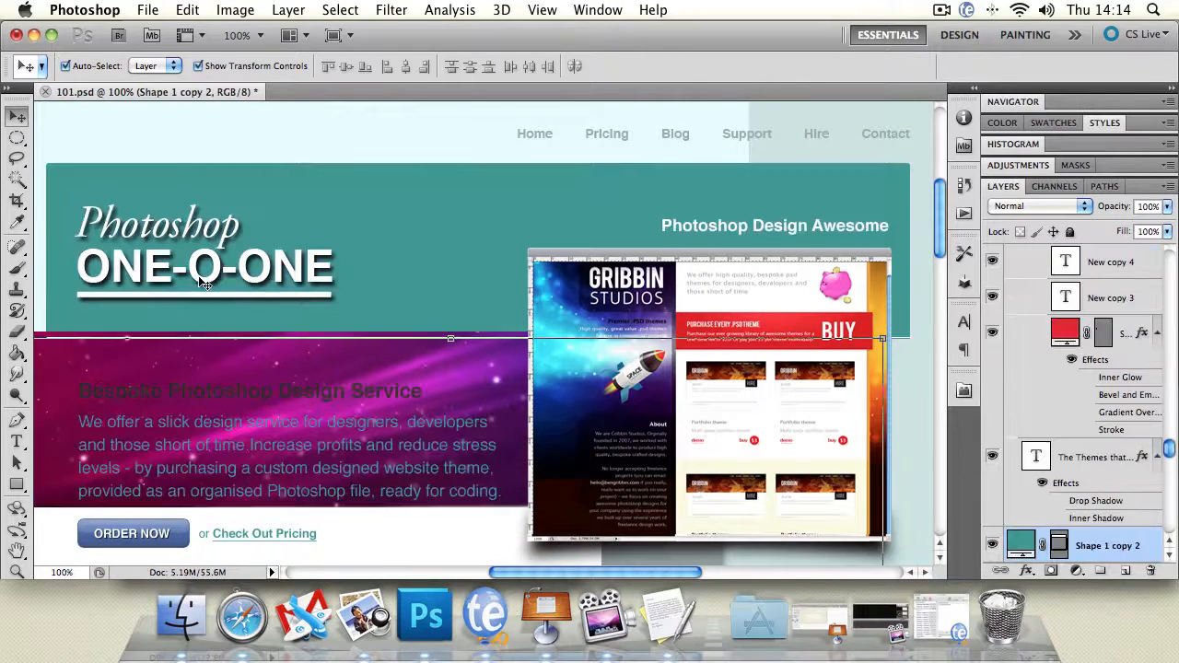
pyautogui.moveTo(376, 223); pyautogui.dragTo(712, 265)
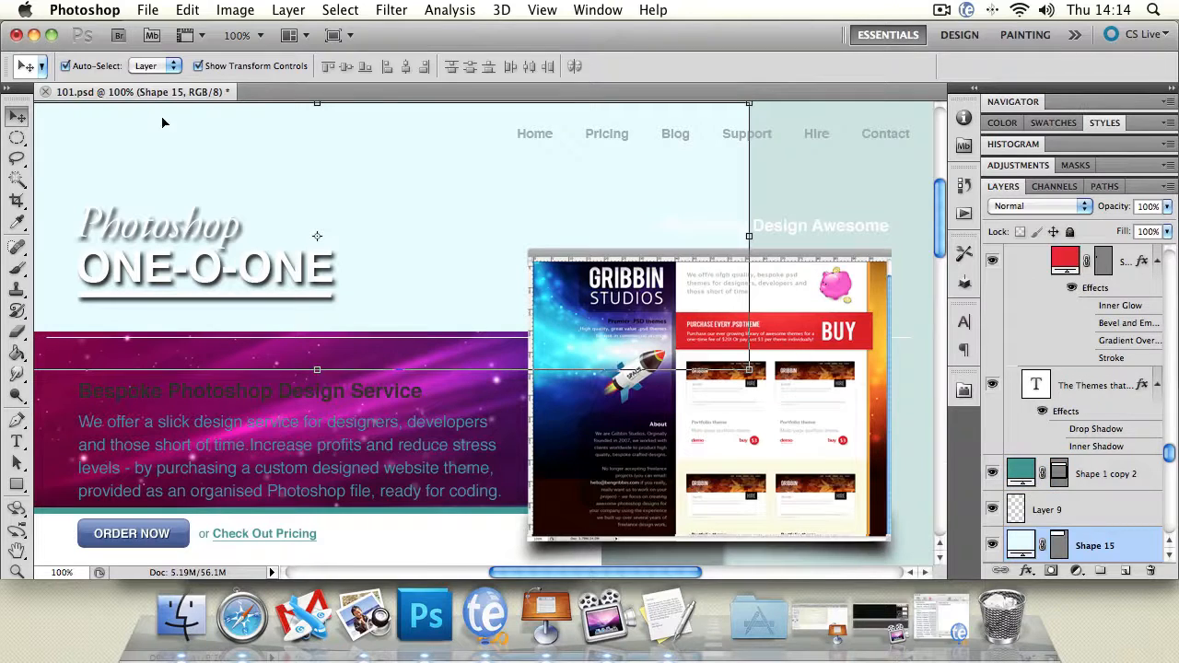
# Step: Set the Move tool to auto-select groups
pyautogui.click(148, 67)
pyautogui.click(151, 55)
# Step: Move the pale and green background layers down the page behind the locked header elements
pyautogui.moveTo(772, 308); pyautogui.dragTo(758, 533)
pyautogui.moveTo(718, 157); pyautogui.dragTo(702, 351)
pyautogui.moveTo(895, 268); pyautogui.dragTo(850, 481)
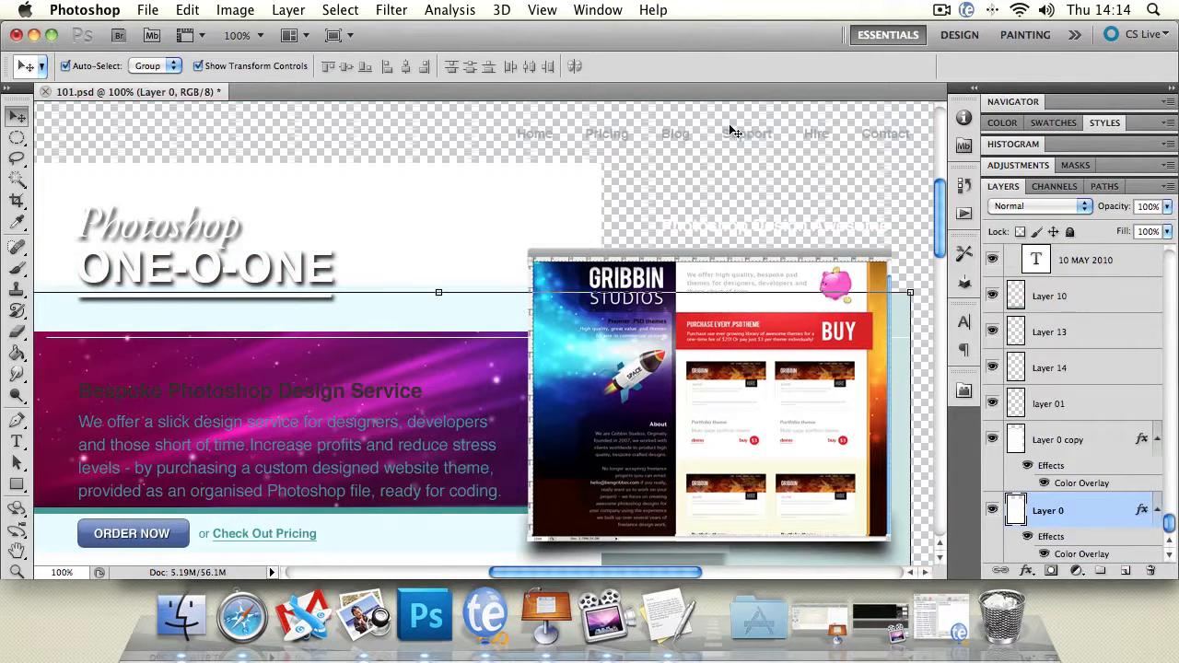
pyautogui.click(729, 131)
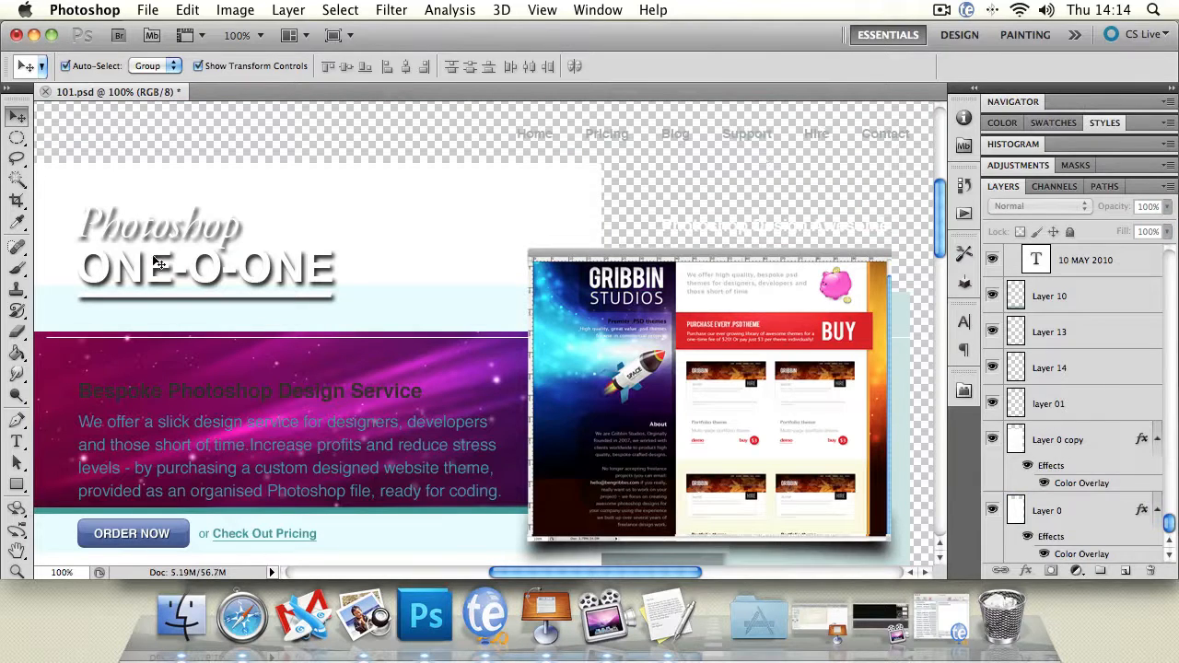
# Step: Move the white background shape right and down, and lower the pale panel beneath the banner title
pyautogui.moveTo(149, 256); pyautogui.dragTo(506, 276)
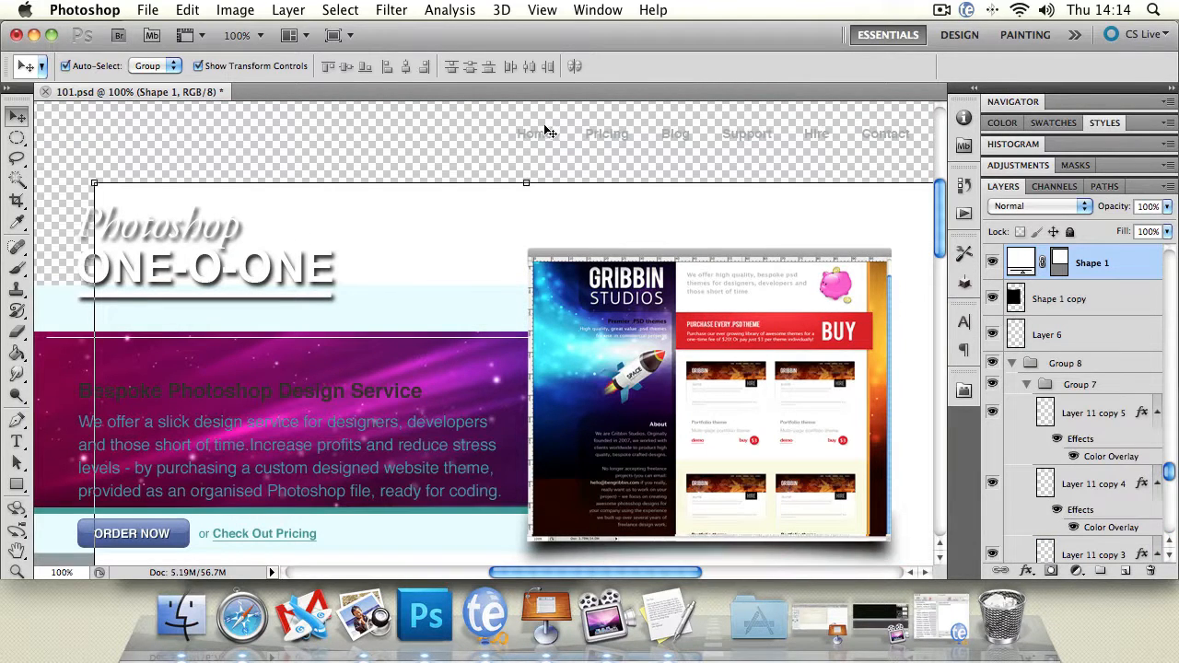
pyautogui.press('Return')
pyautogui.moveTo(65, 296); pyautogui.dragTo(97, 361)
pyautogui.moveTo(193, 192)
pyautogui.mouseDown()
pyautogui.moveTo(195, 361)
pyautogui.moveTo(200, 299)
pyautogui.mouseUp()
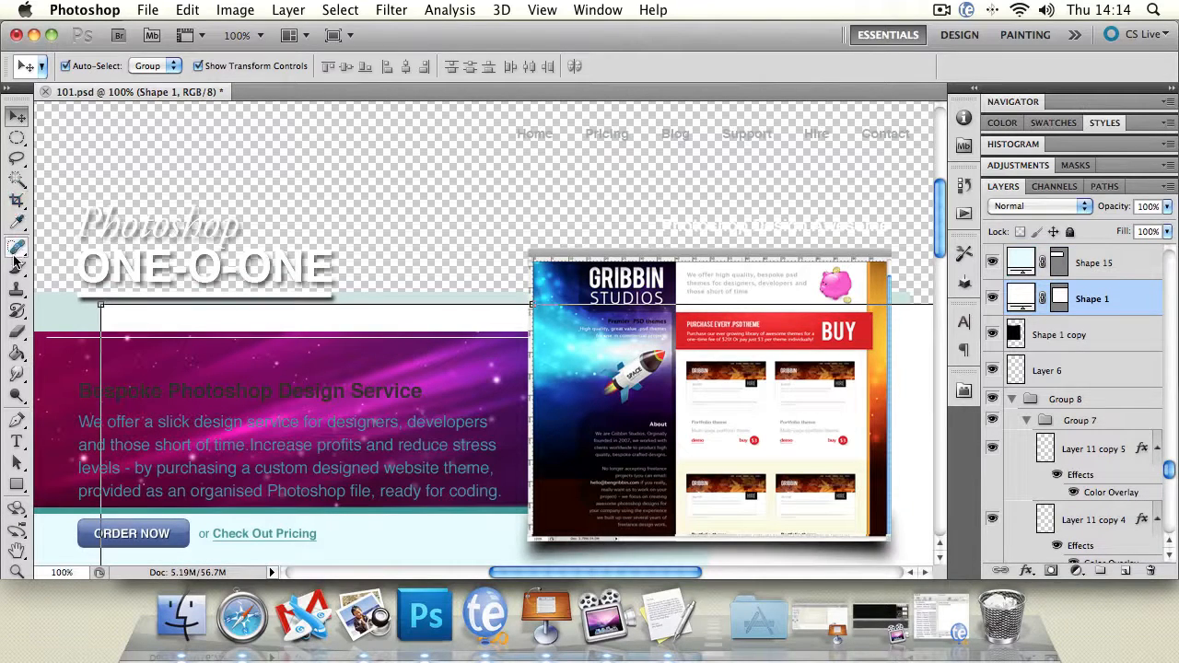
# Step: Try painting with the Brush tool on the locked navigation text layer and on Group 2 inside the Rectangle group
pyautogui.click(16, 267)
pyautogui.moveTo(1173, 473); pyautogui.dragTo(1168, 253)
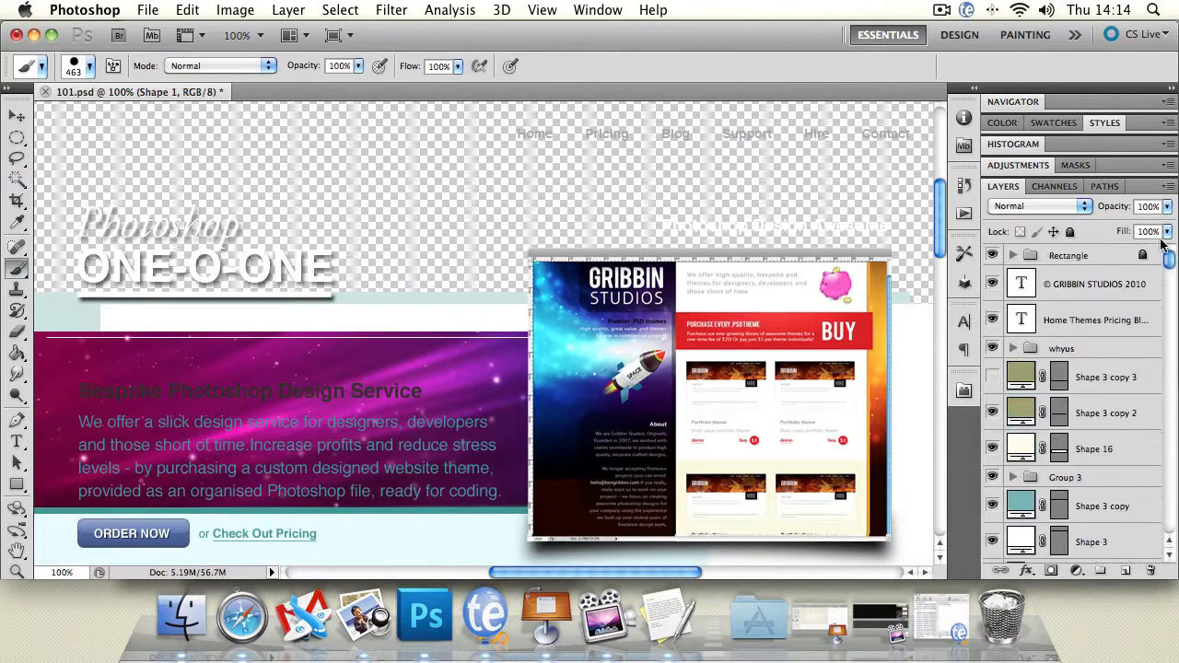
pyautogui.click(1017, 257)
pyautogui.click(1059, 284)
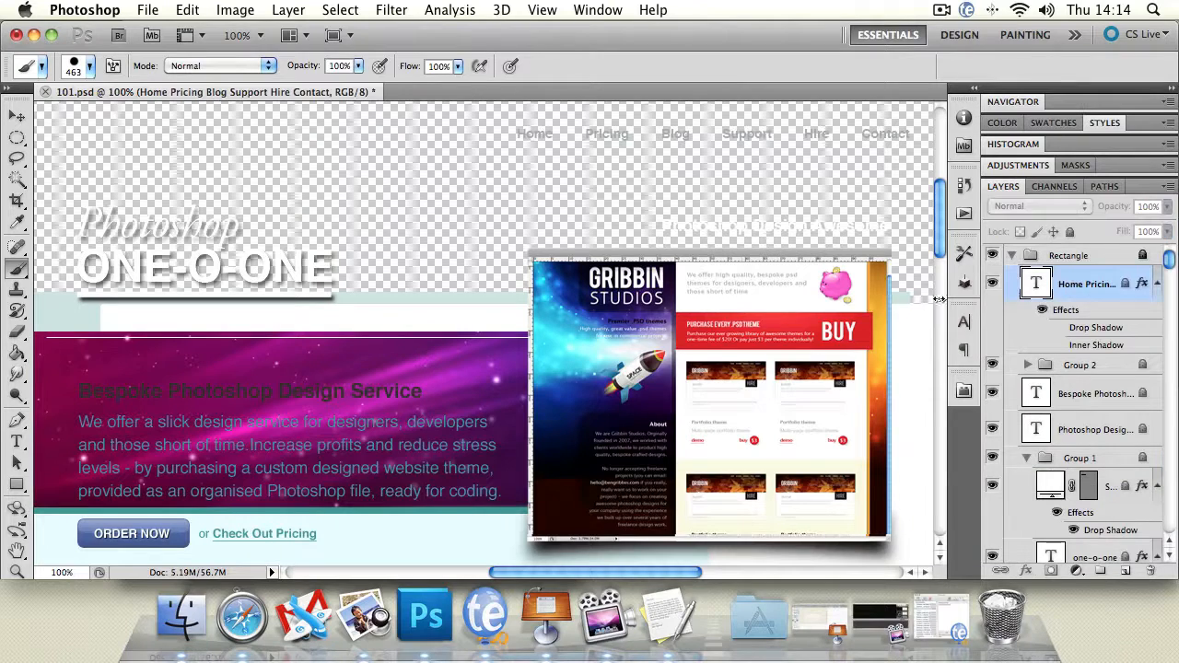
pyautogui.click(254, 252)
pyautogui.click(731, 239)
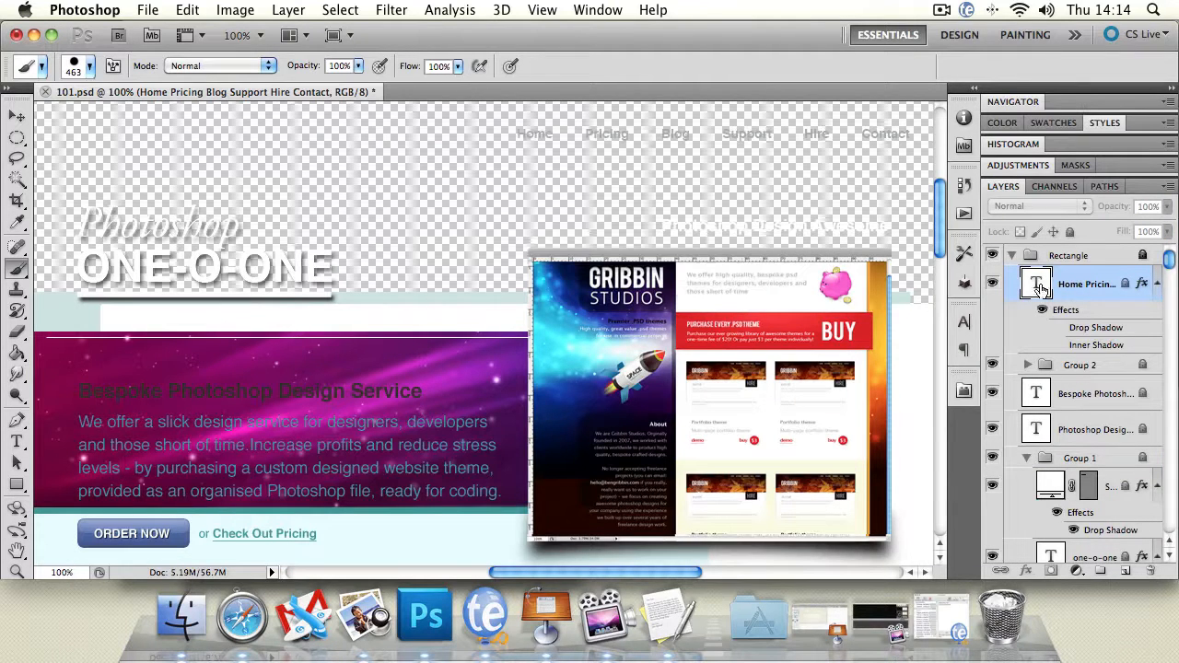
pyautogui.click(1090, 366)
pyautogui.click(605, 211)
pyautogui.click(729, 242)
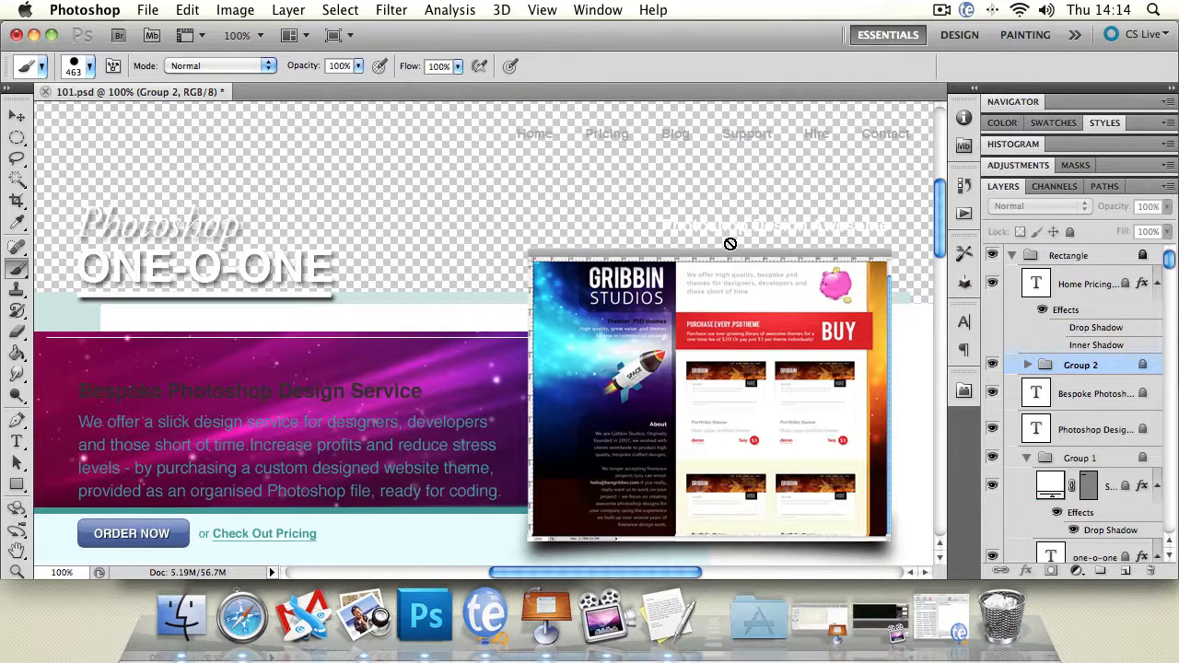
# Step: Undo the edits back to the enlarged black frame with 0% fill, and reselect the Move tool
pyautogui.press('super+alt+z')
pyautogui.press('super+alt+z')
pyautogui.press('super+alt+z')
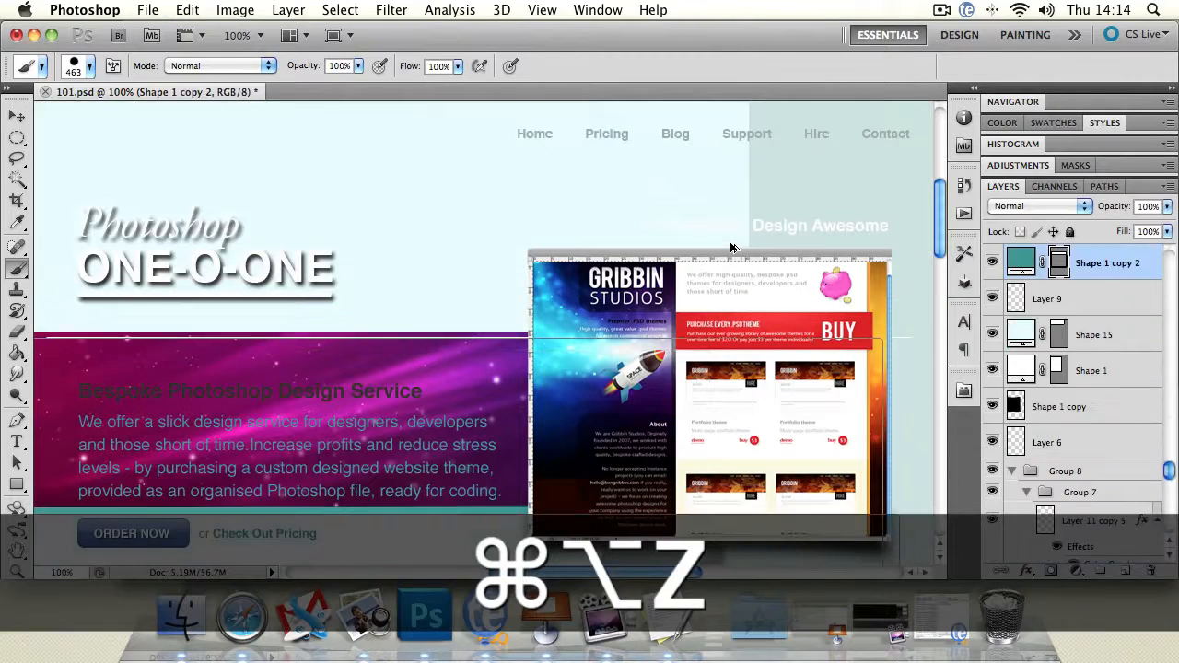
pyautogui.press('super+alt+z')
pyautogui.press('super+alt+z')
pyautogui.press('super+alt+z')
pyautogui.press('super+alt+z')
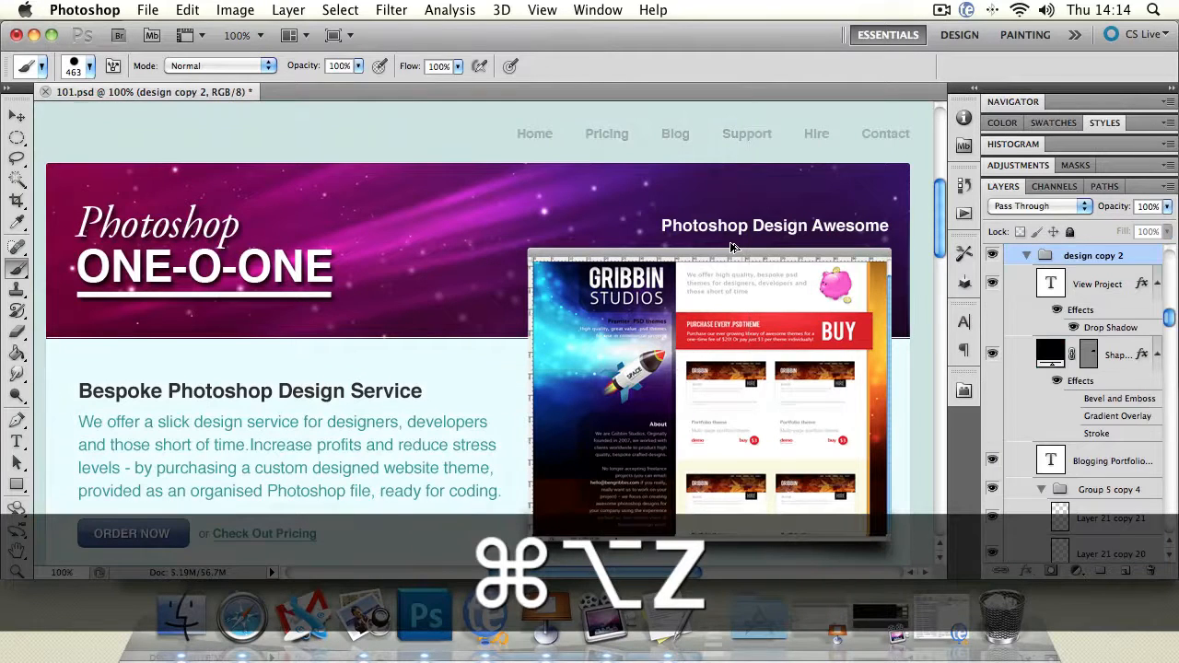
pyautogui.press('super+alt+z')
pyautogui.press('super+alt+z')
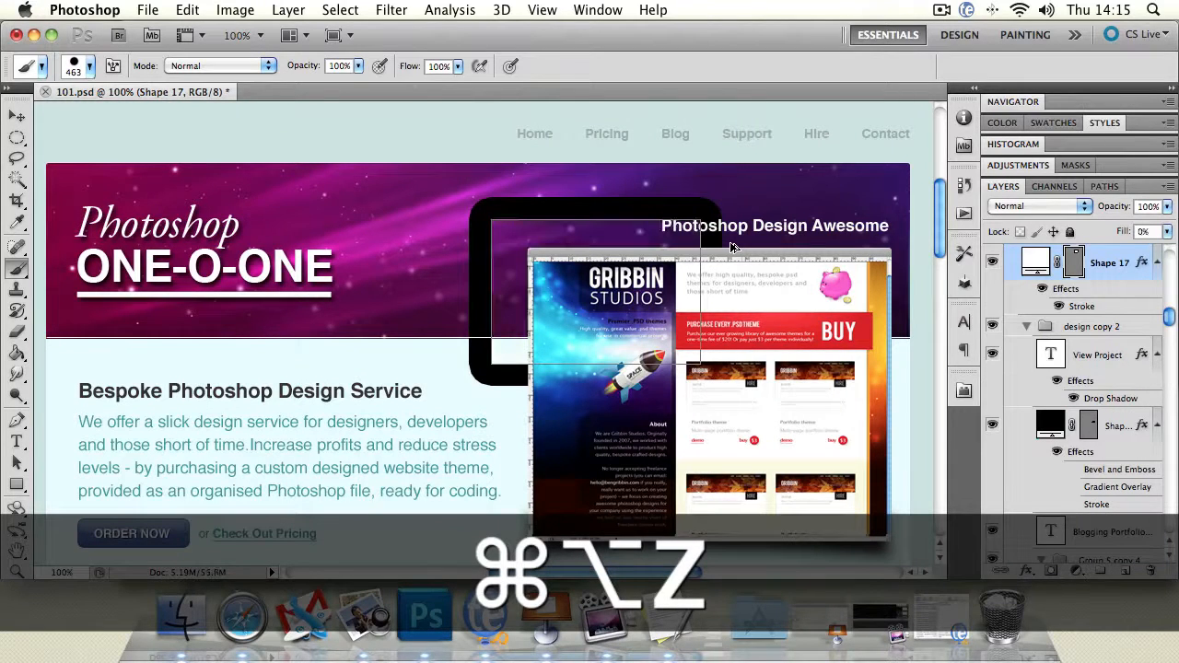
pyautogui.press('super+alt+z')
pyautogui.click(17, 116)
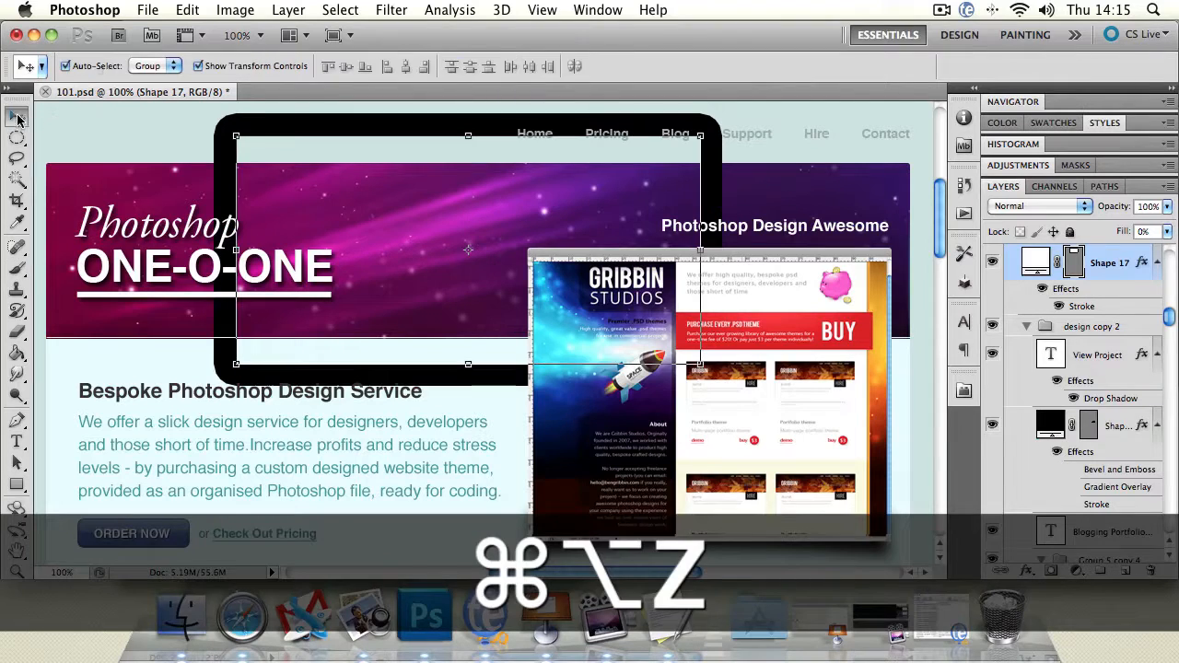
# Step: Set the Move tool's Auto-Select option to Layer and delete the black-stroked frame shape layer
pyautogui.click(174, 66)
pyautogui.click(158, 81)
pyautogui.click(295, 123)
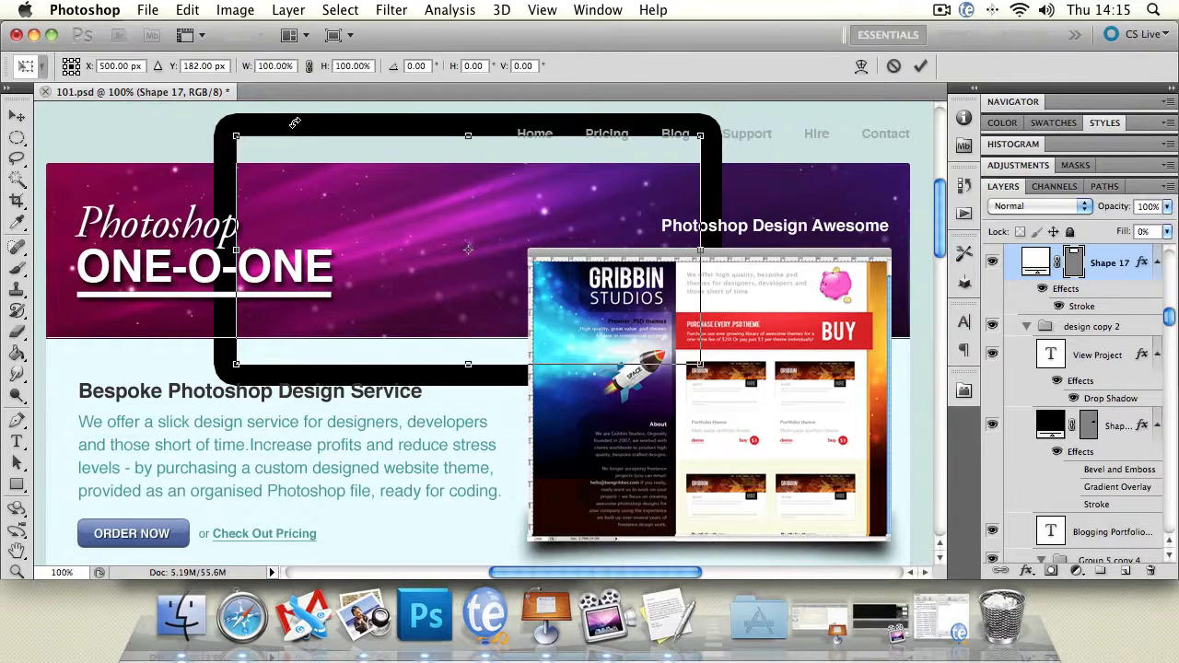
pyautogui.click(16, 116)
pyautogui.press('Delete')
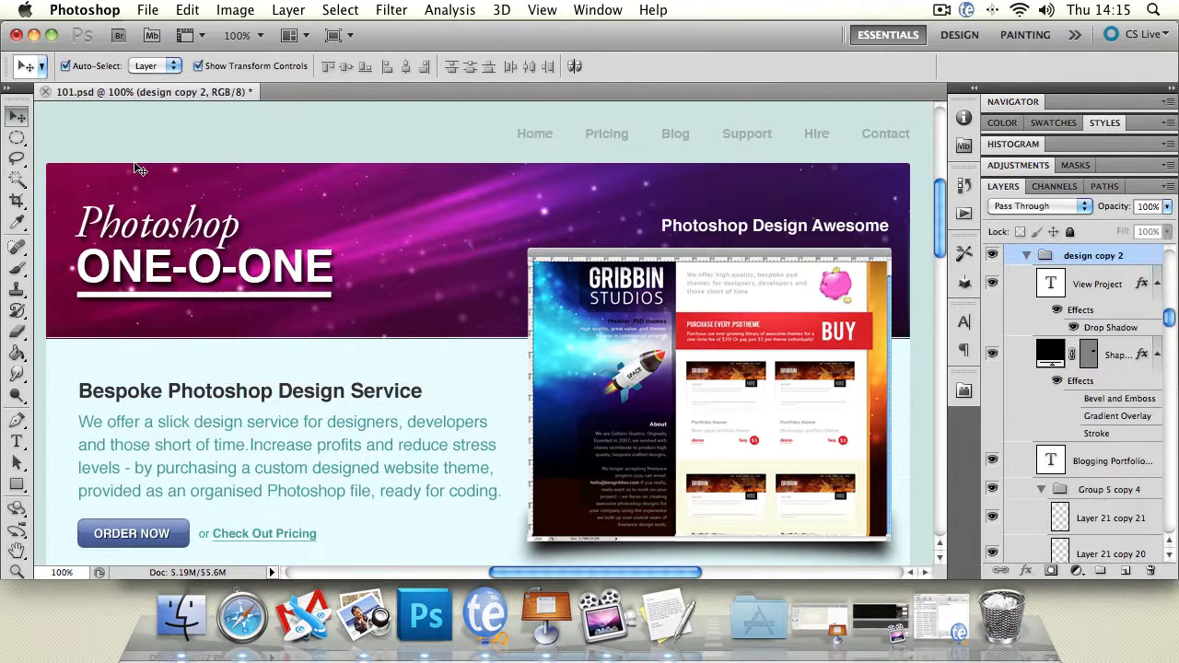
# Step: Add a Levels adjustment layer above the View Project text layer in the design copy 2 group
pyautogui.moveTo(1170, 318); pyautogui.dragTo(1169, 262)
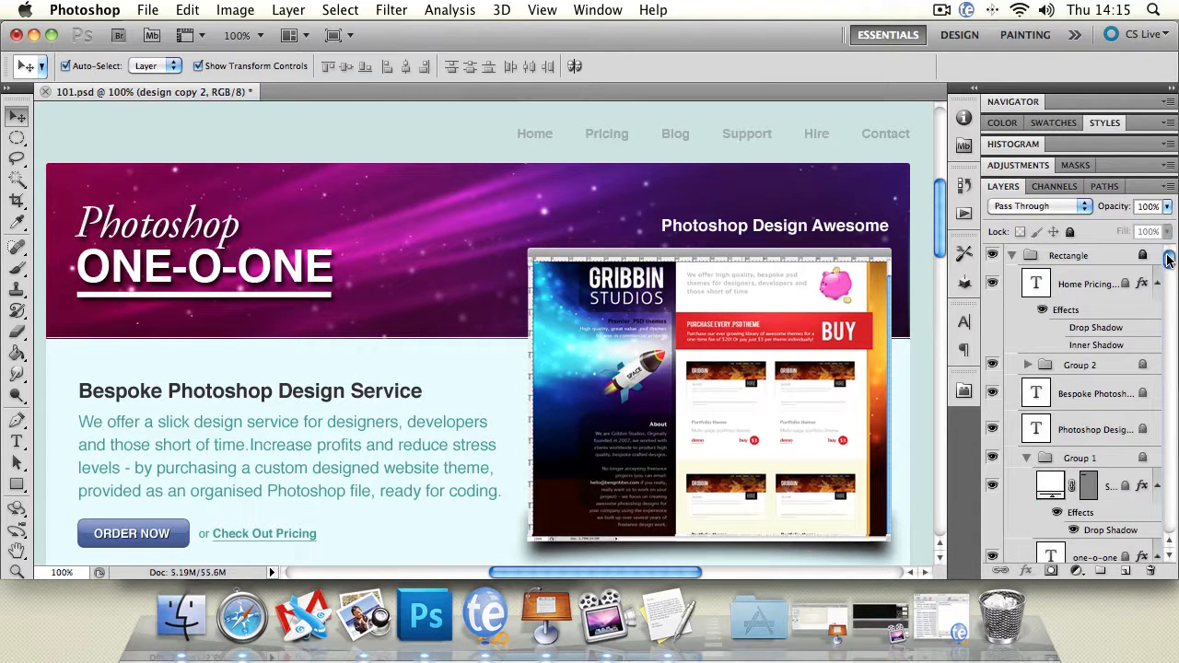
pyautogui.click(1077, 573)
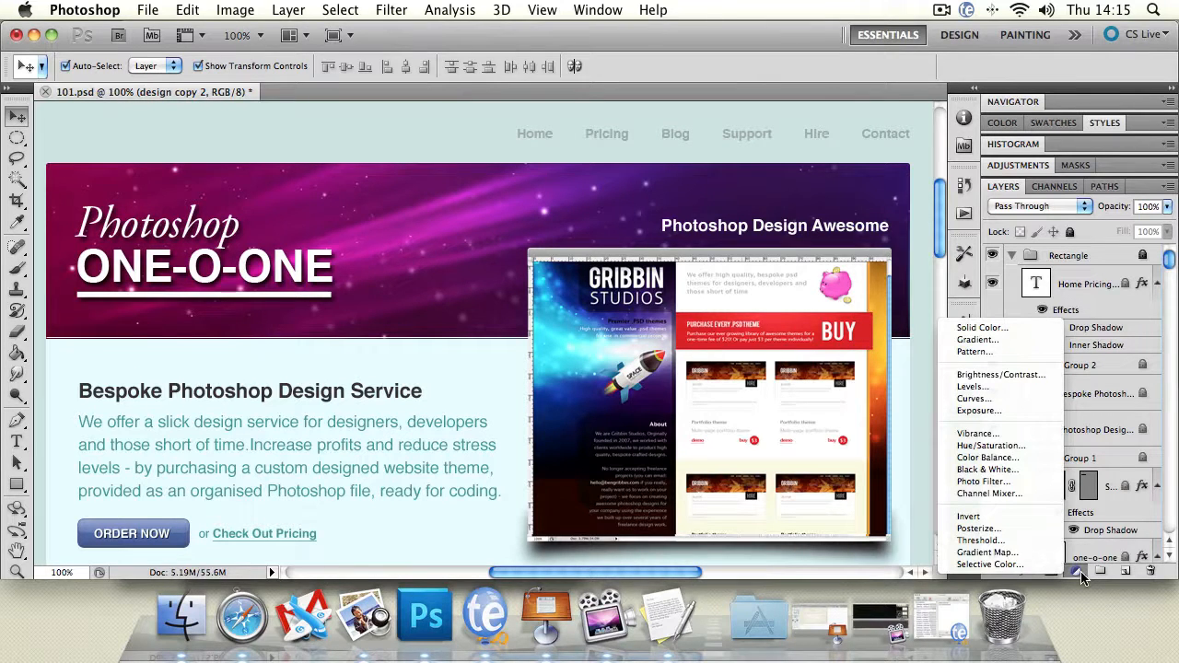
pyautogui.click(1013, 386)
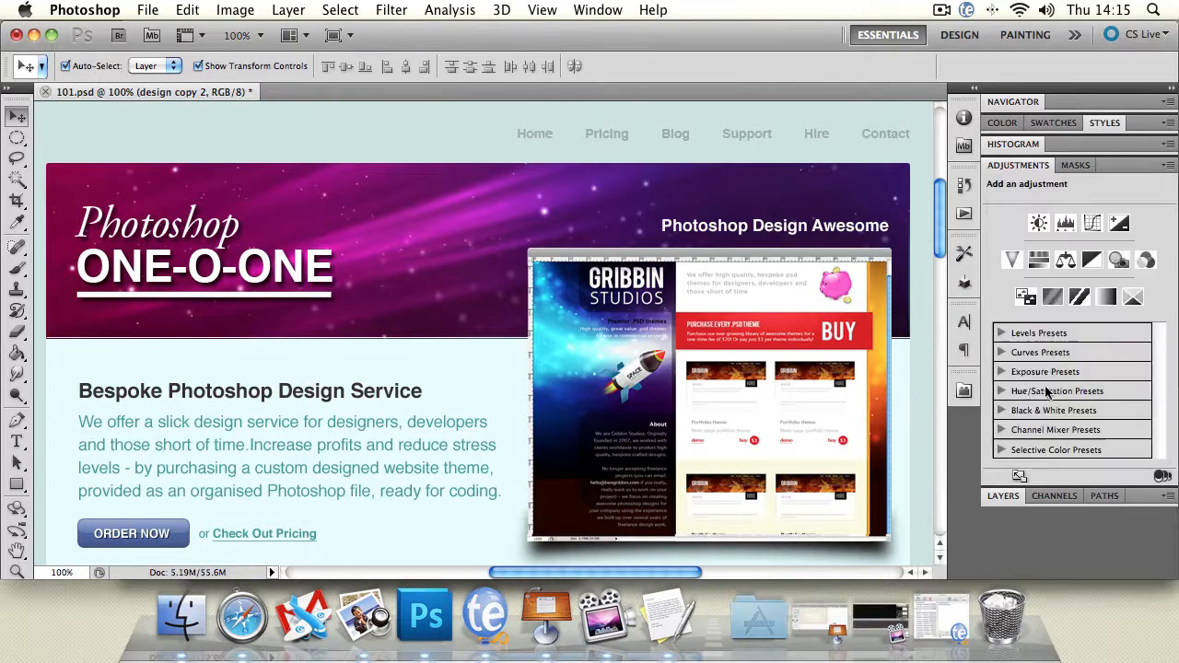
pyautogui.click(1021, 497)
# Step: Create three new layer groups above the Levels adjustment layer and add a blank layer inside the uppermost group
pyautogui.moveTo(1168, 260); pyautogui.dragTo(1167, 452)
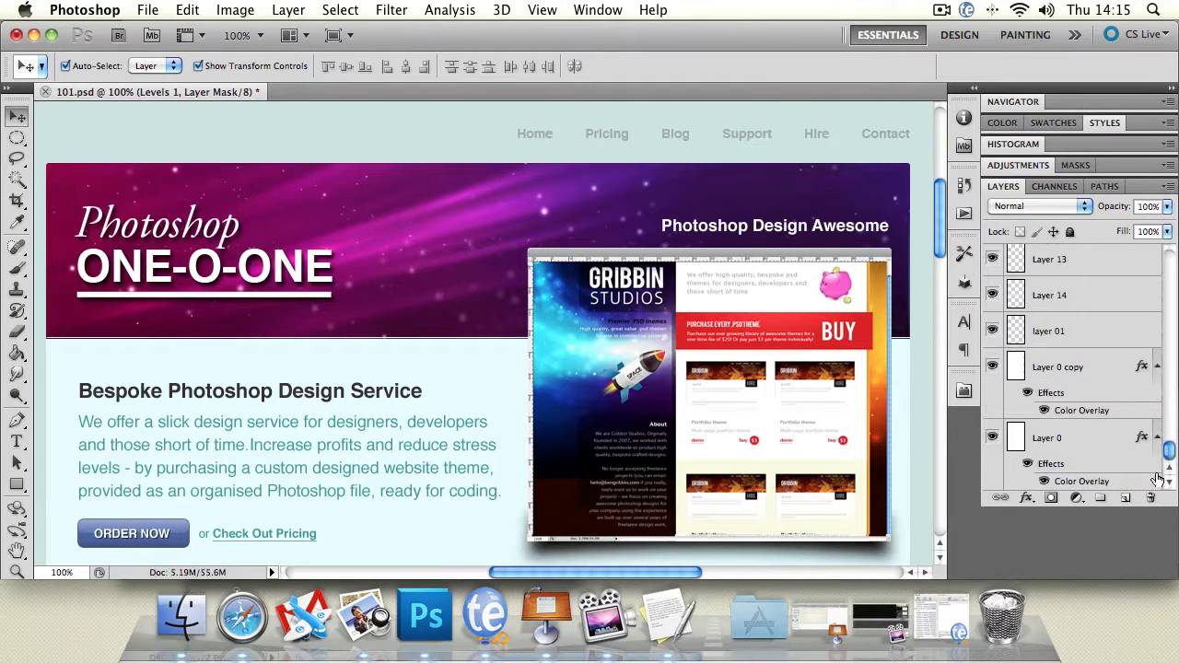
pyautogui.click(1099, 500)
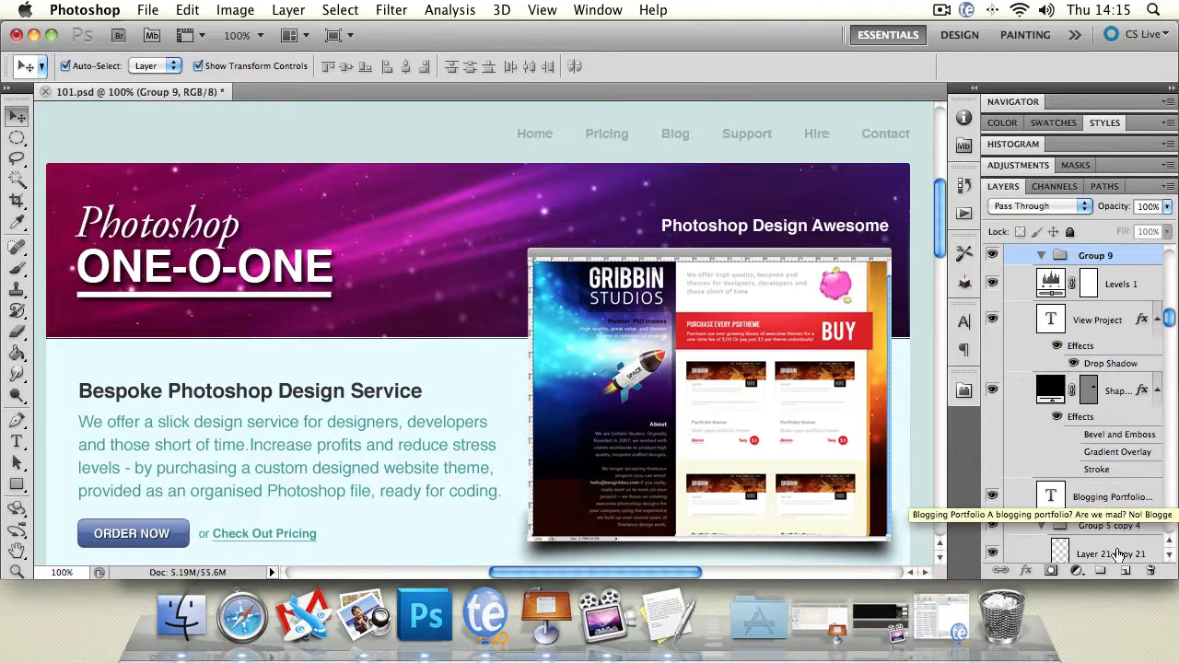
pyautogui.click(1101, 571)
pyautogui.click(1101, 571)
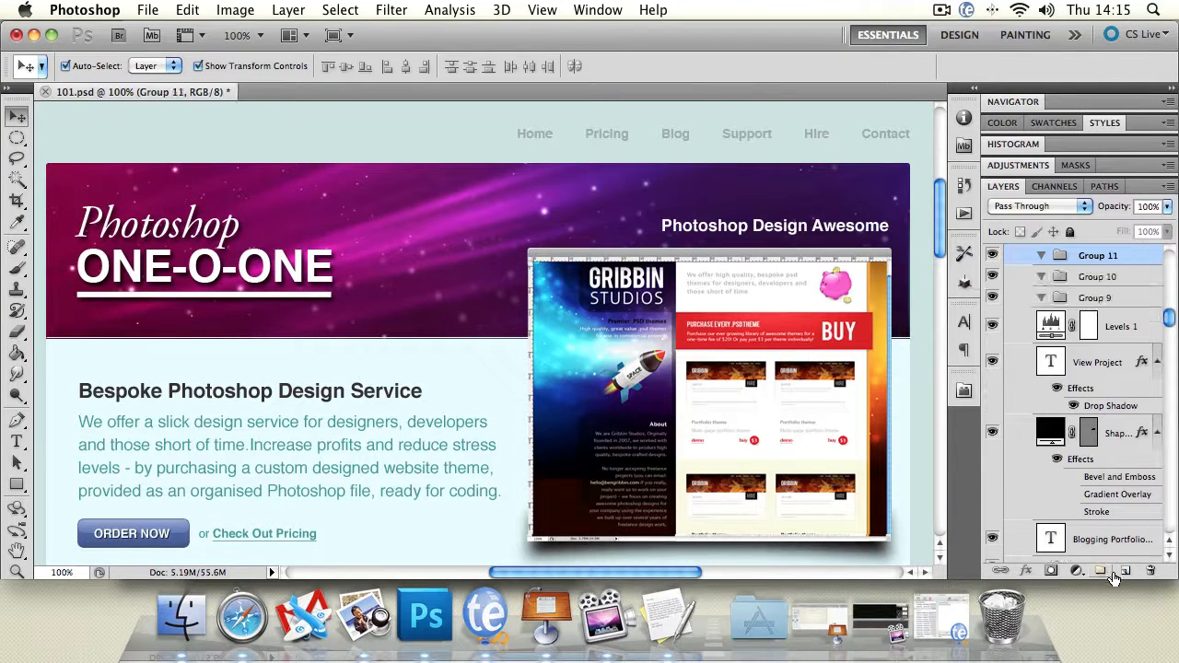
pyautogui.click(1126, 572)
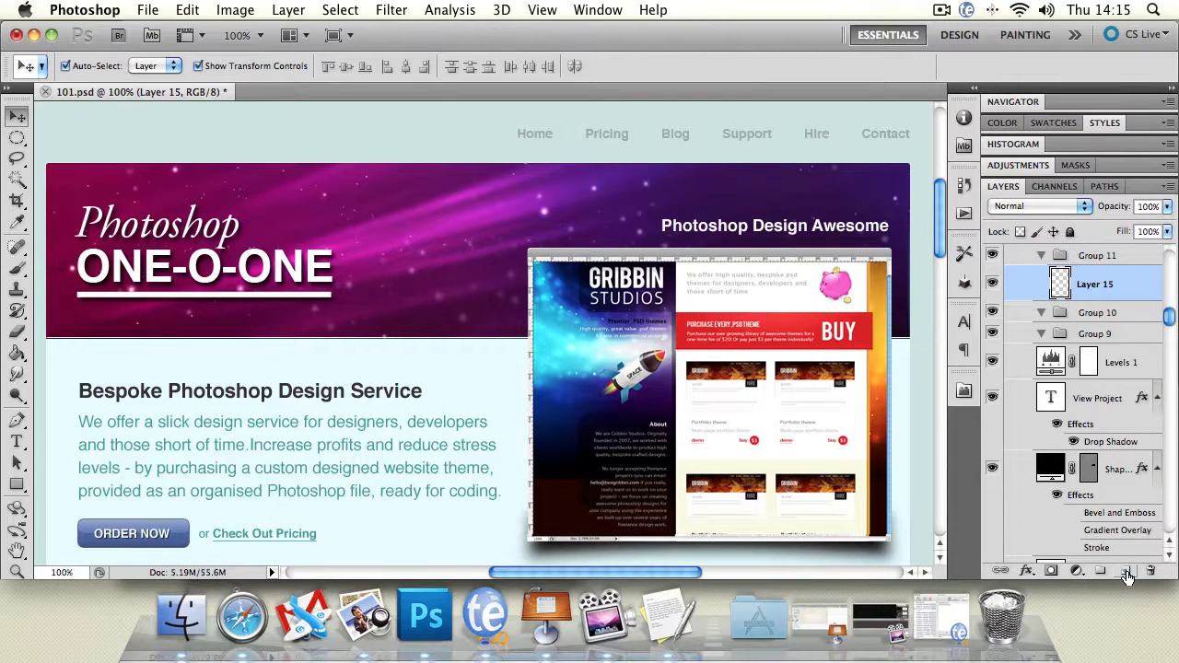
# Step: Delete the new blank layer and the two uppermost of the three new groups, confirming each deletion
pyautogui.click(1151, 571)
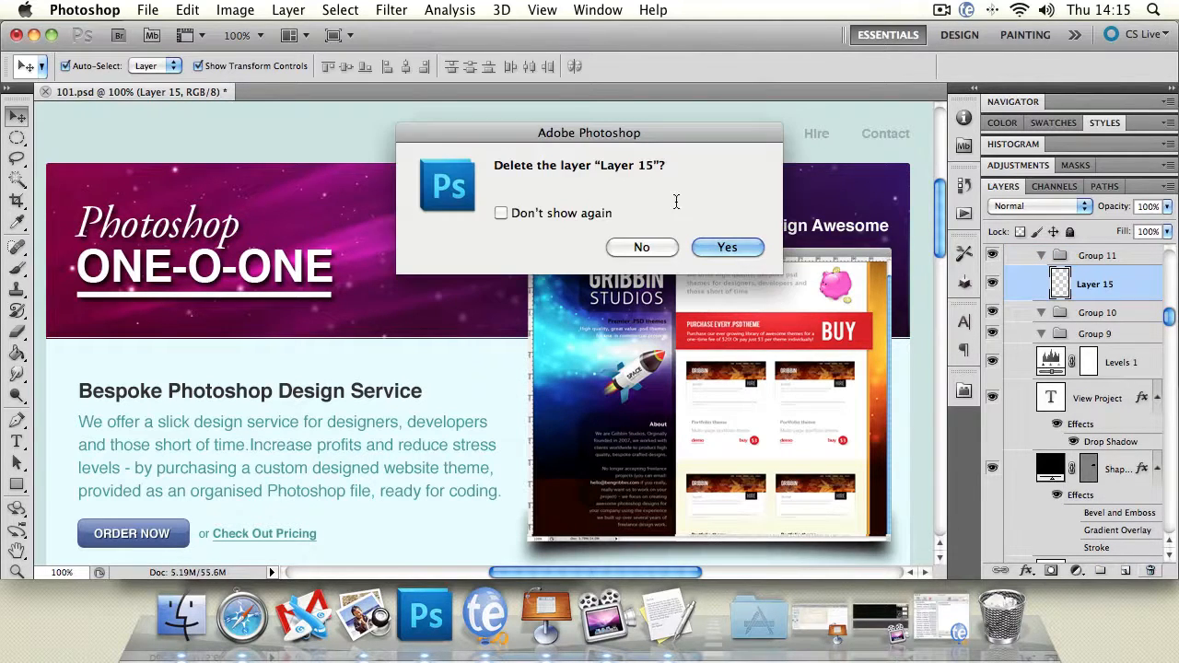
pyautogui.click(727, 247)
pyautogui.click(1151, 571)
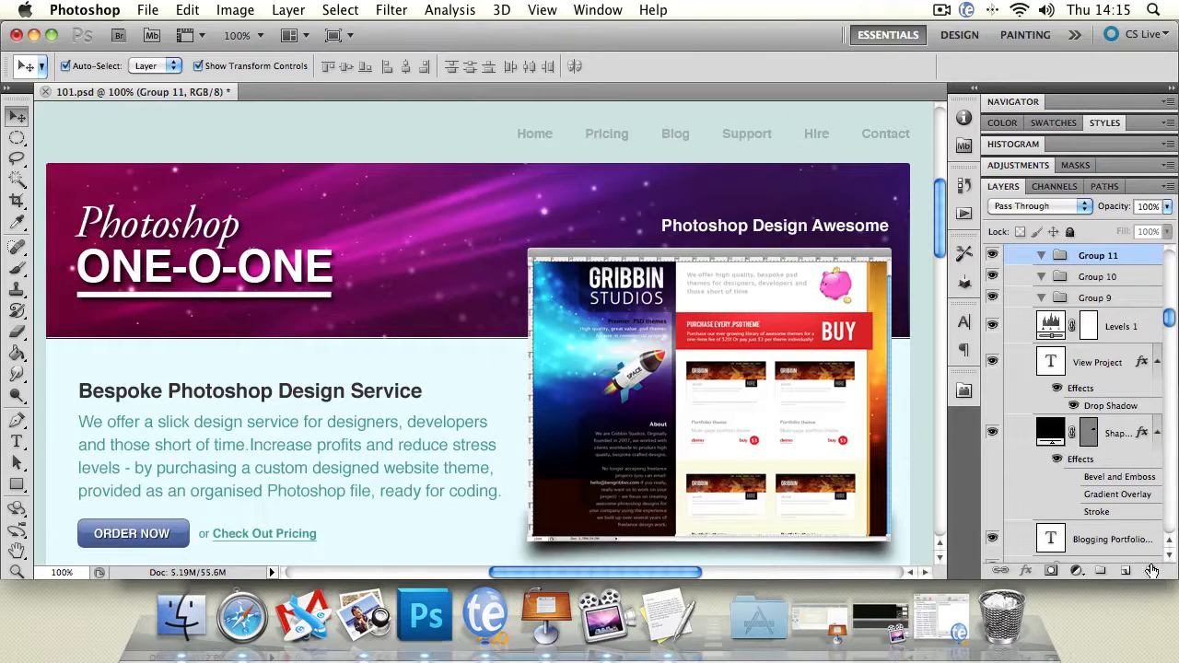
pyautogui.click(732, 240)
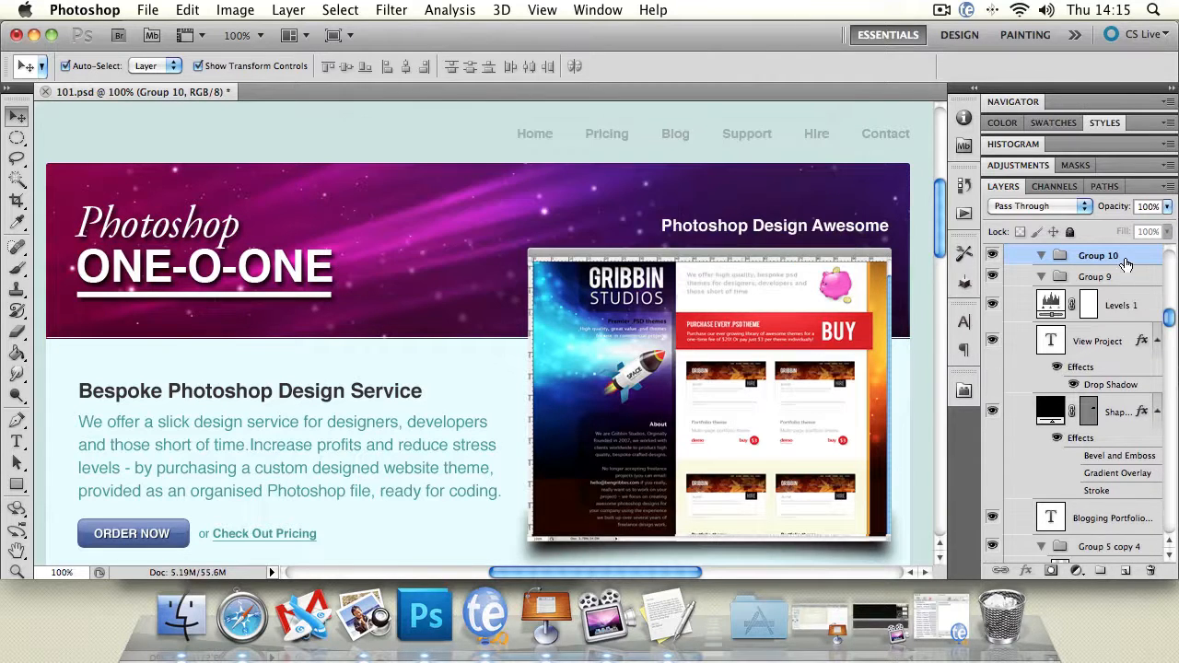
pyautogui.click(1150, 571)
pyautogui.click(725, 238)
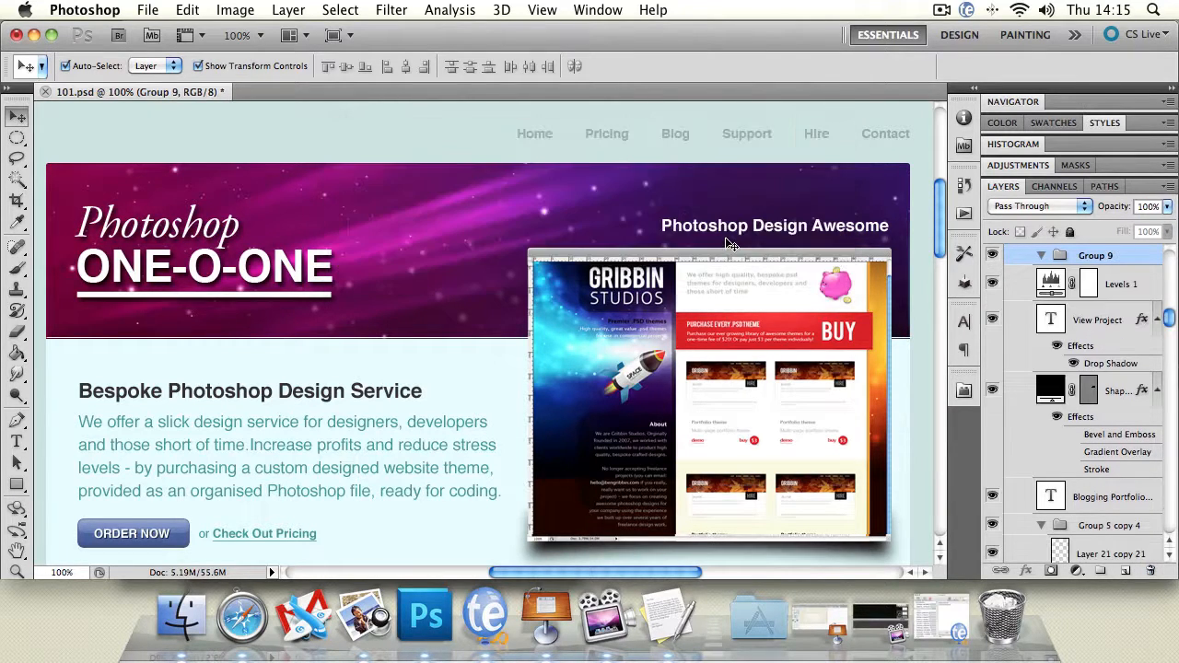
pyautogui.moveTo(1170, 320); pyautogui.dragTo(1168, 534)
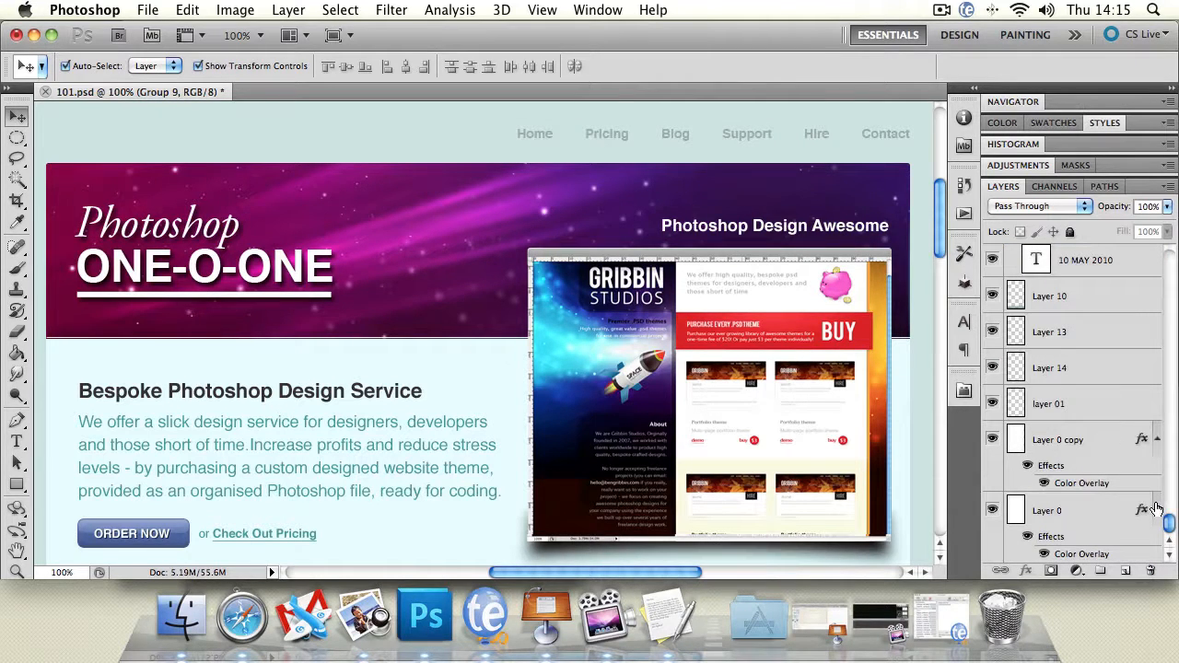